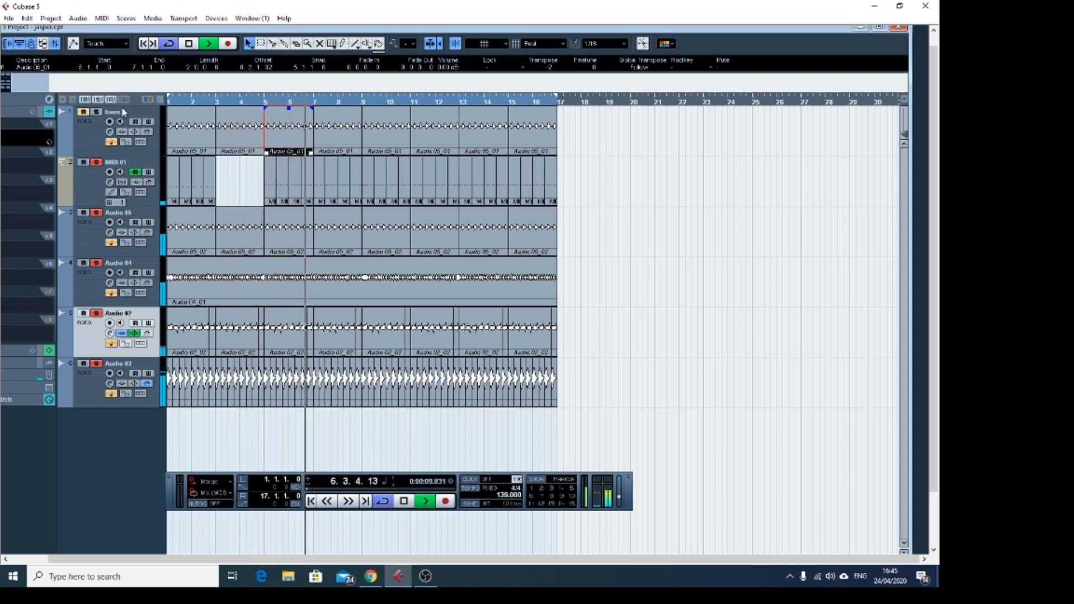
Stop playback, solo the bass track and play it briefly from the project start.
key("space")
left_click(84, 112)
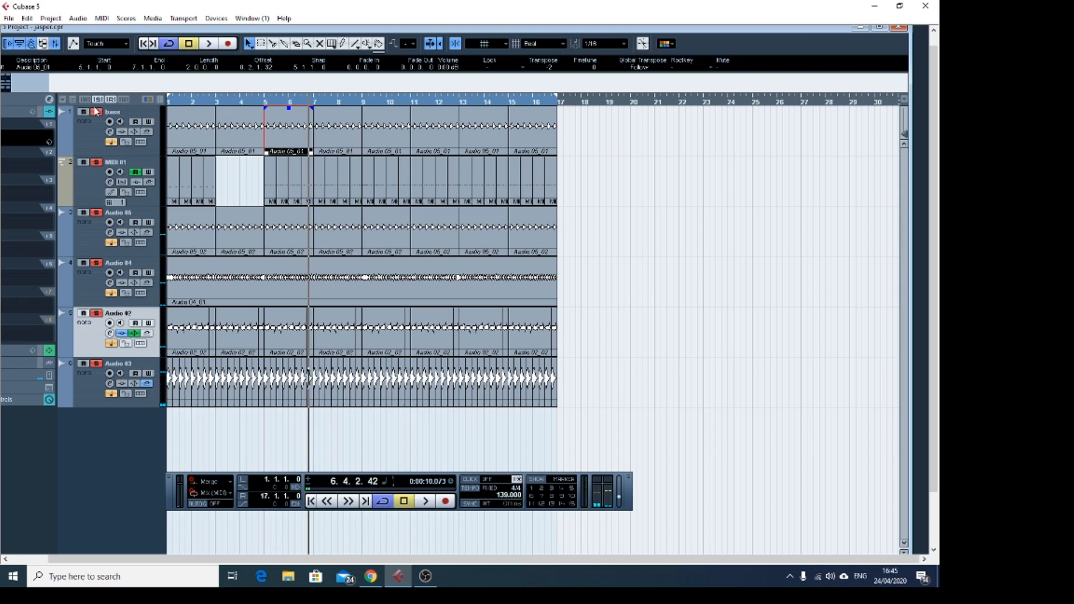
left_click(97, 101)
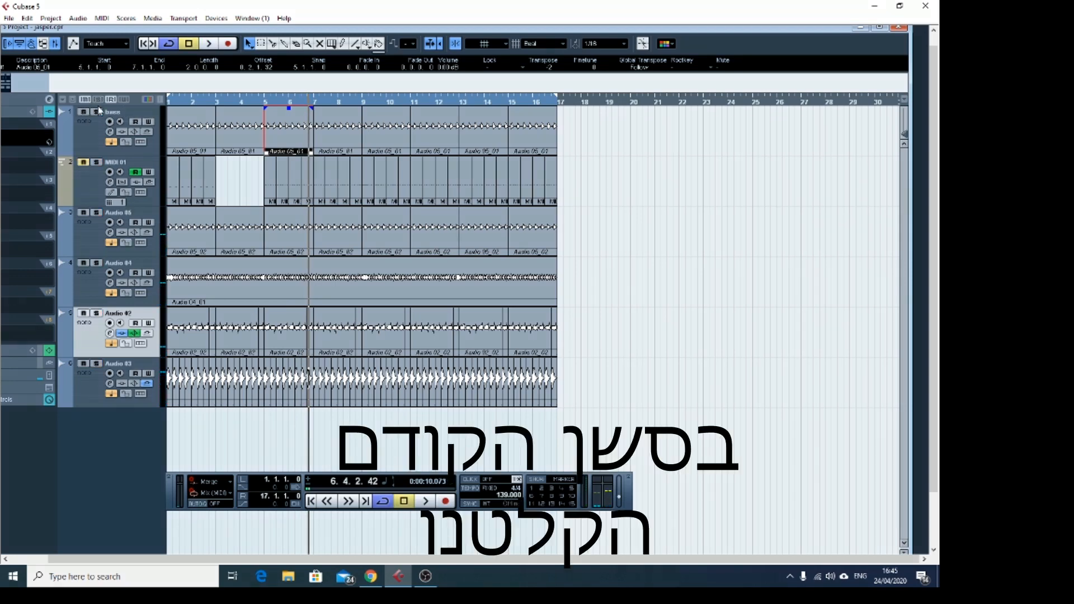
left_click(95, 112)
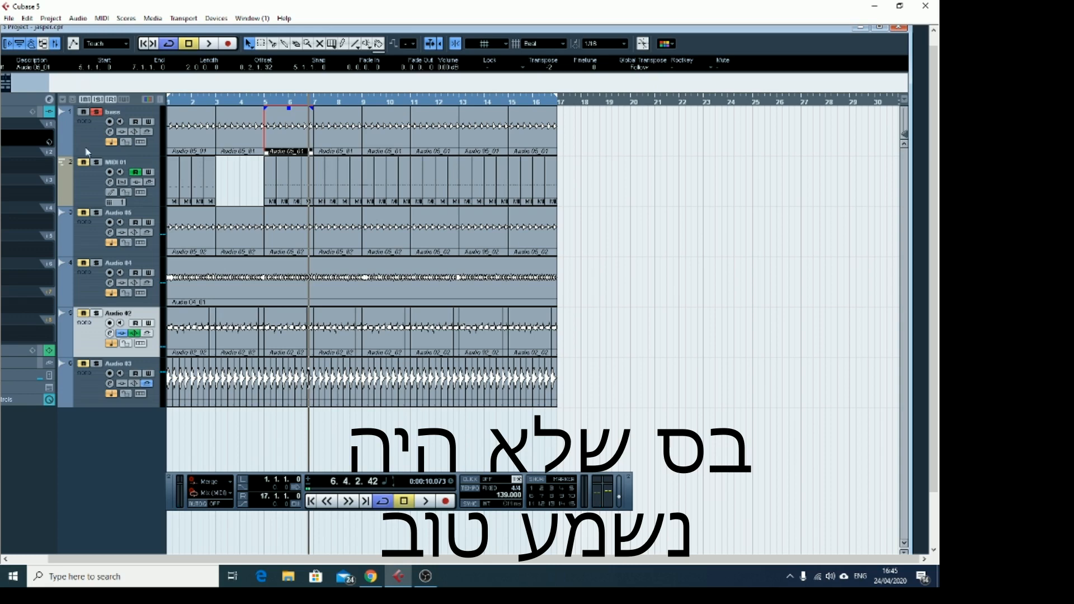
left_click(145, 47)
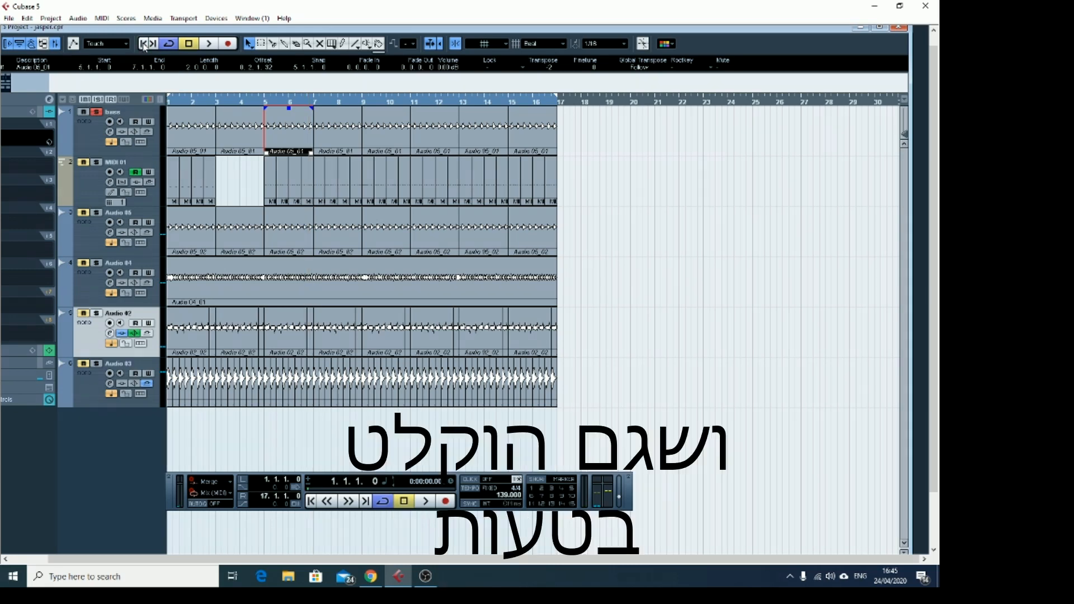
key("space")
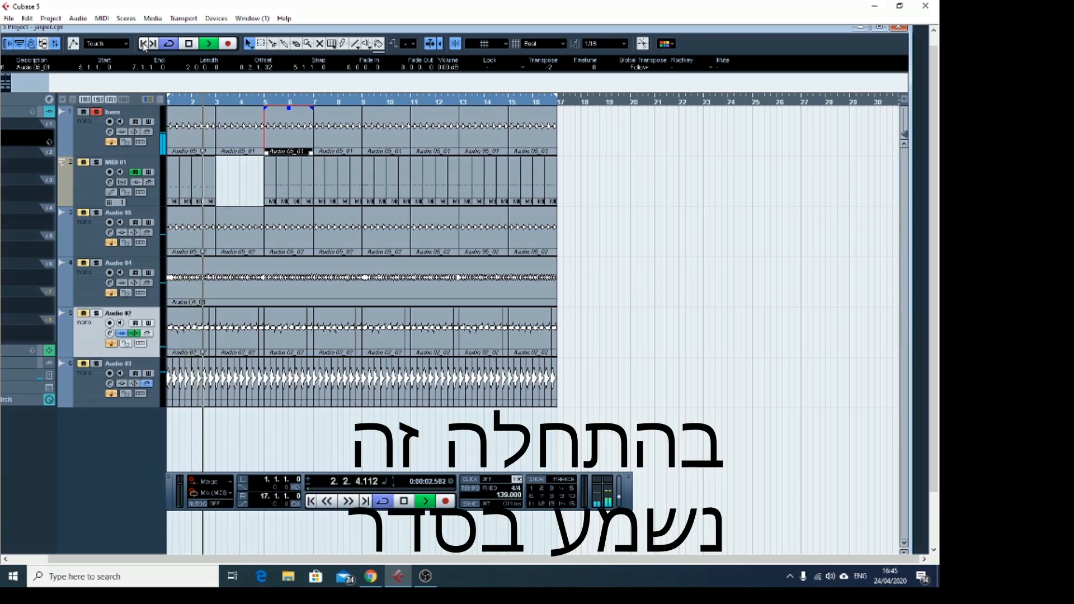
key("space")
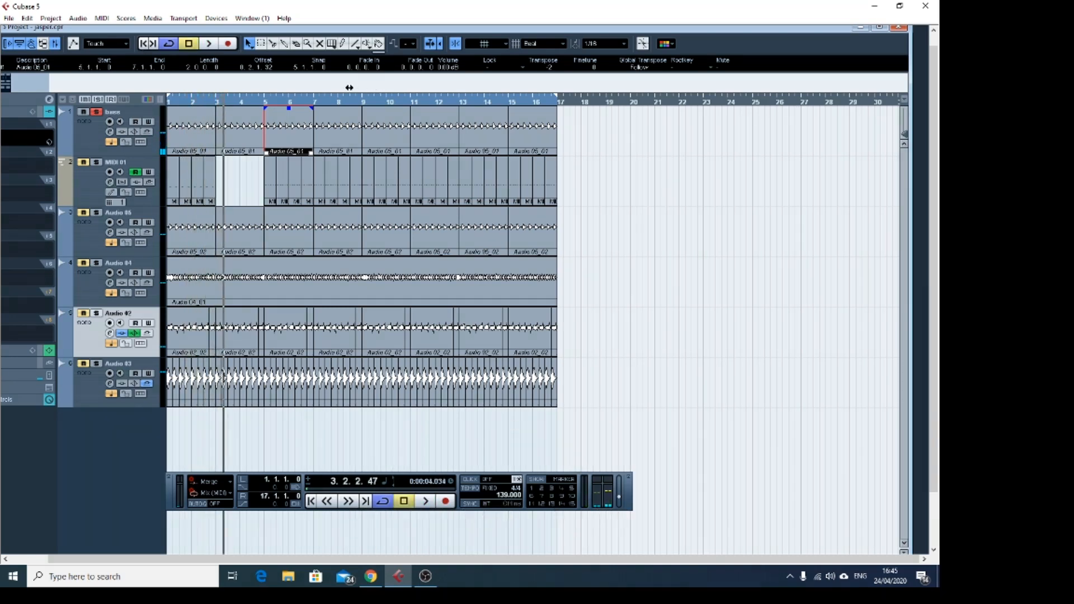
Delete all audio events on the bass track and all MIDI parts on the MIDI 01 track.
left_click_drag(630, 148, 145, 134)
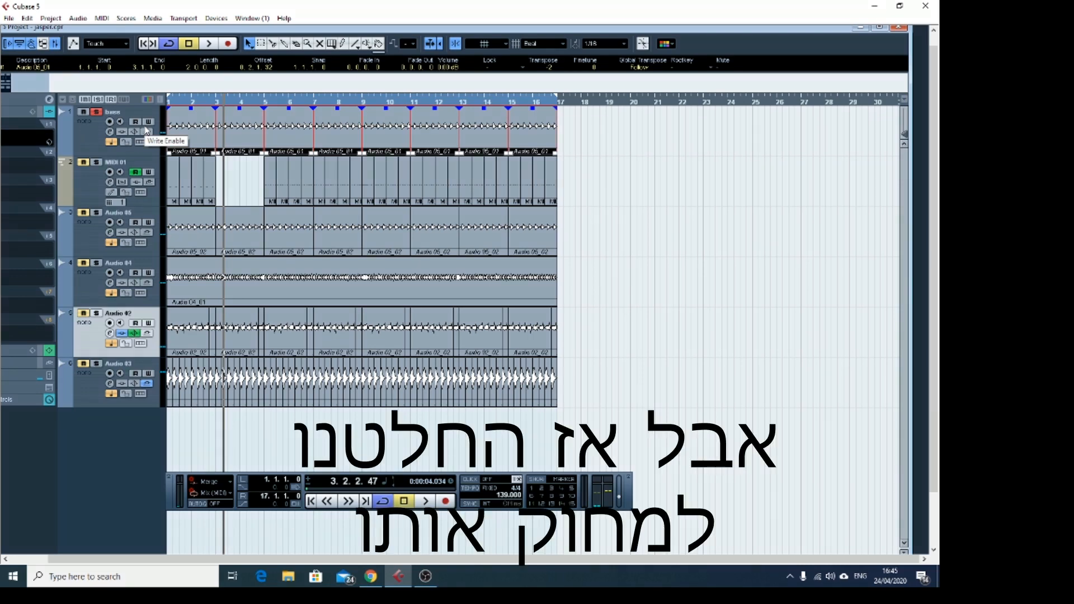
key("Delete")
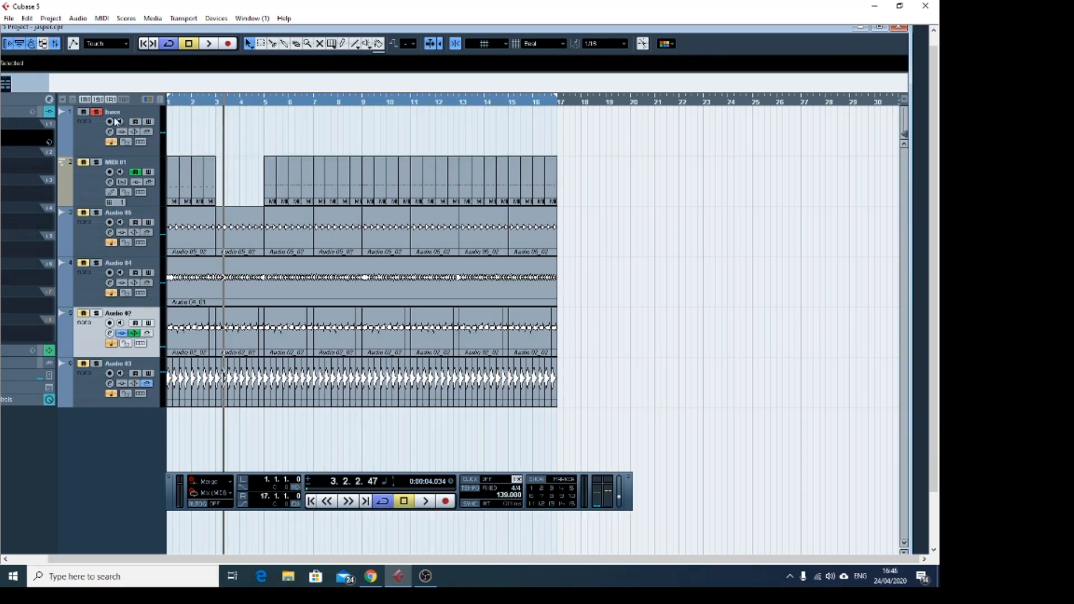
key("space")
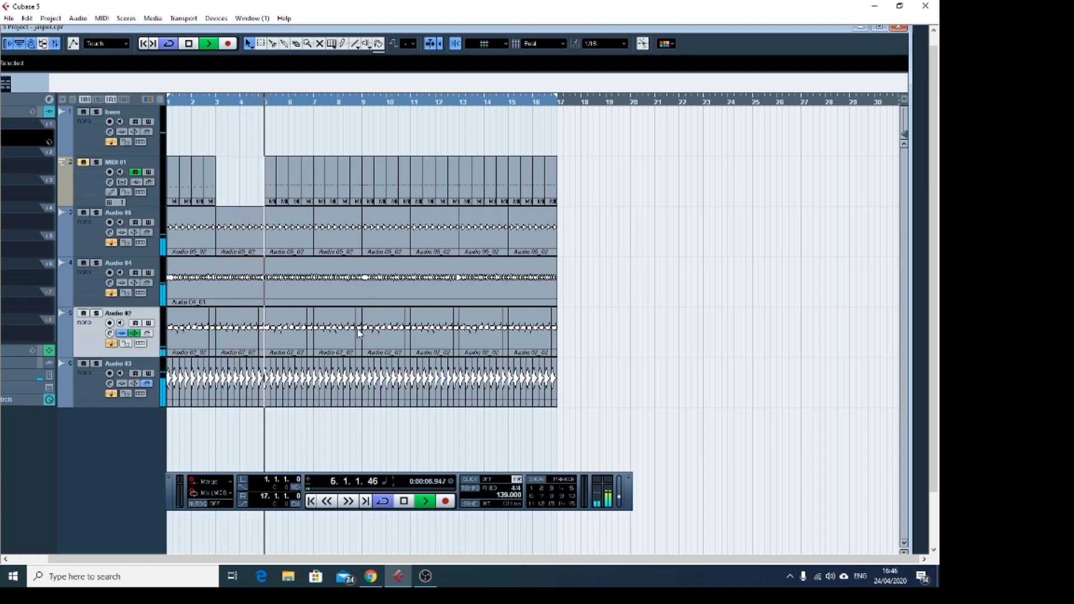
key("space")
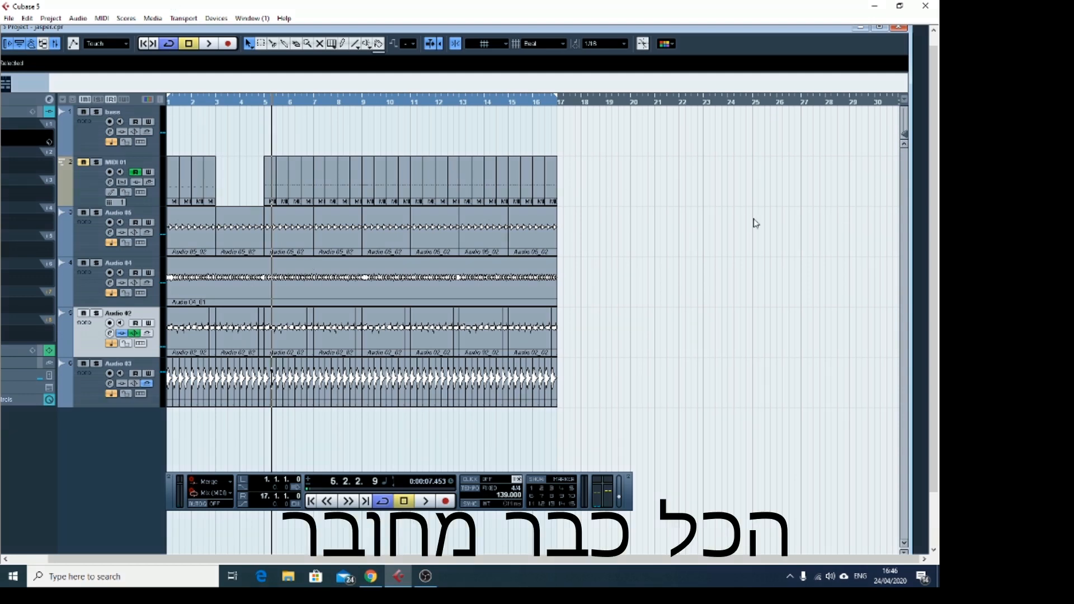
left_click_drag(625, 184, 217, 193)
key("Delete")
Show the bass track's settings in the maximized project window, keeping Mono In as input, and enable its monitoring.
left_click(98, 144)
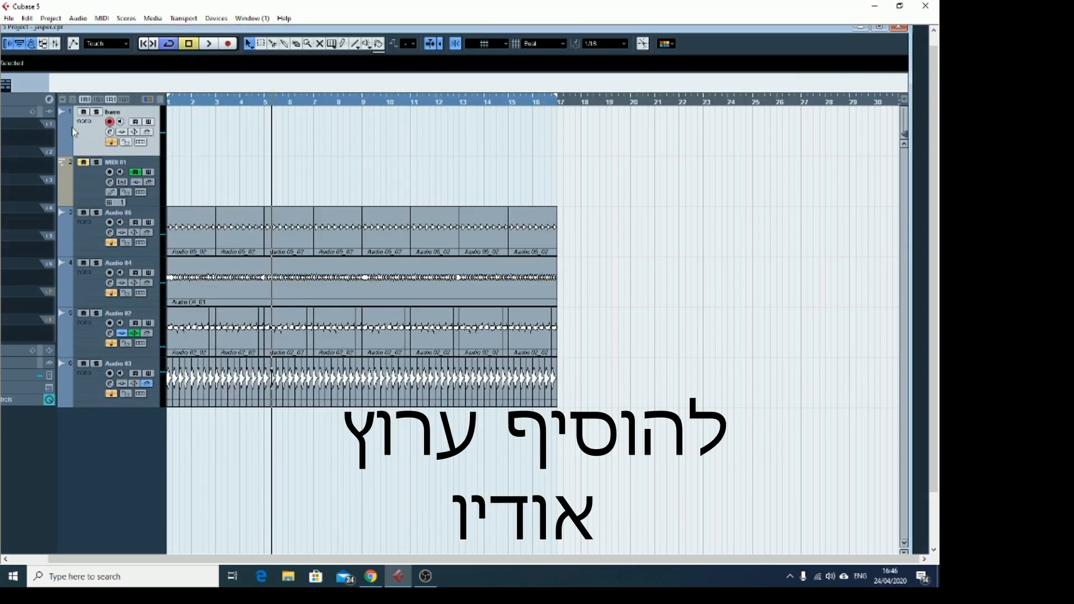
left_click(880, 28)
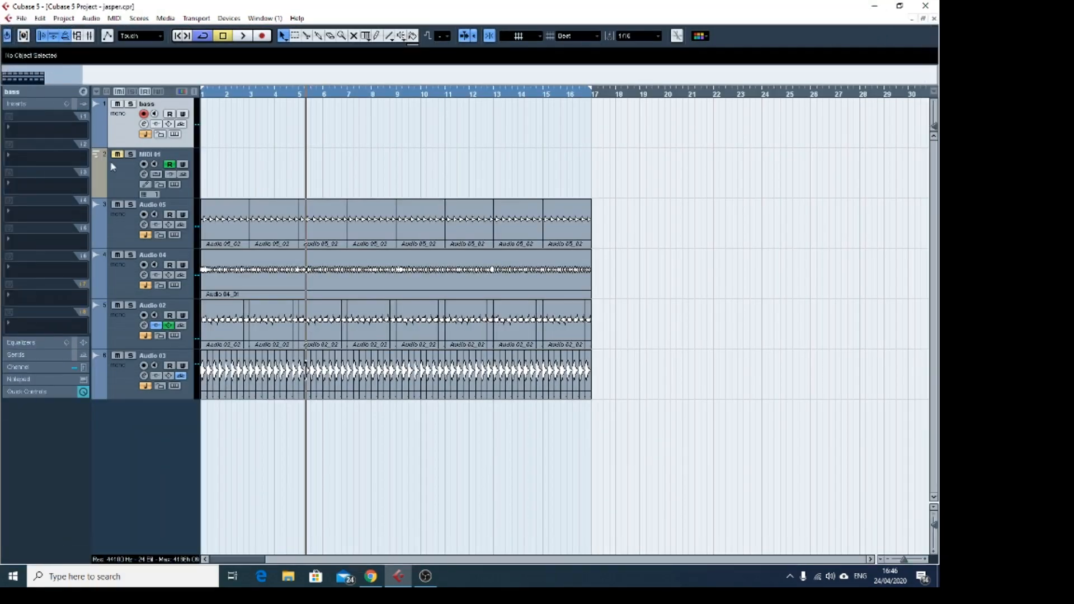
left_click(29, 93)
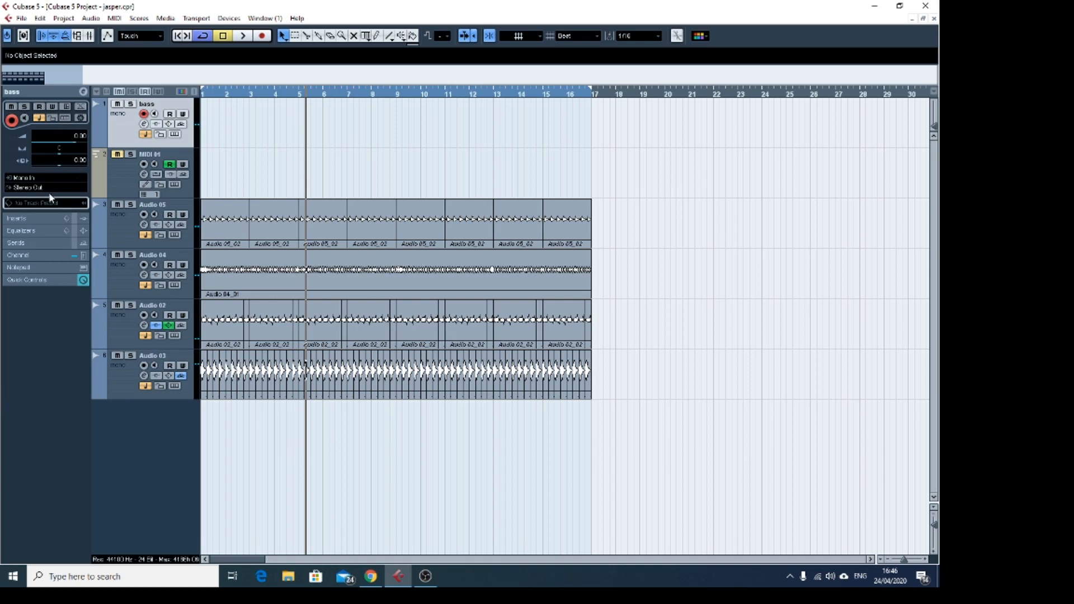
left_click(37, 178)
left_click(37, 178)
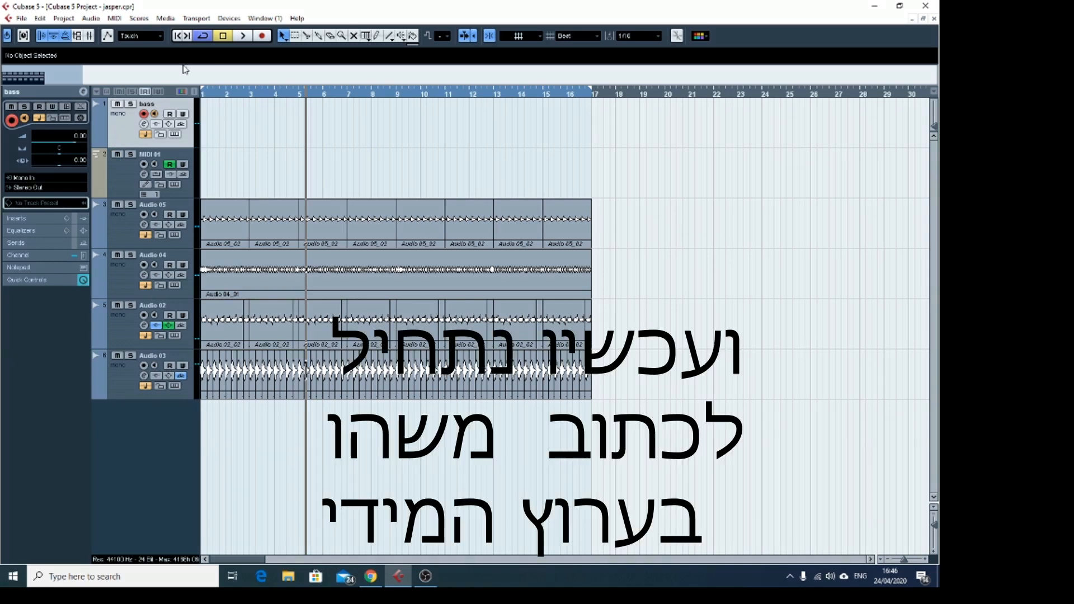
Play the opening bars of the project from the start.
left_click_drag(207, 96, 168, 116)
key("space")
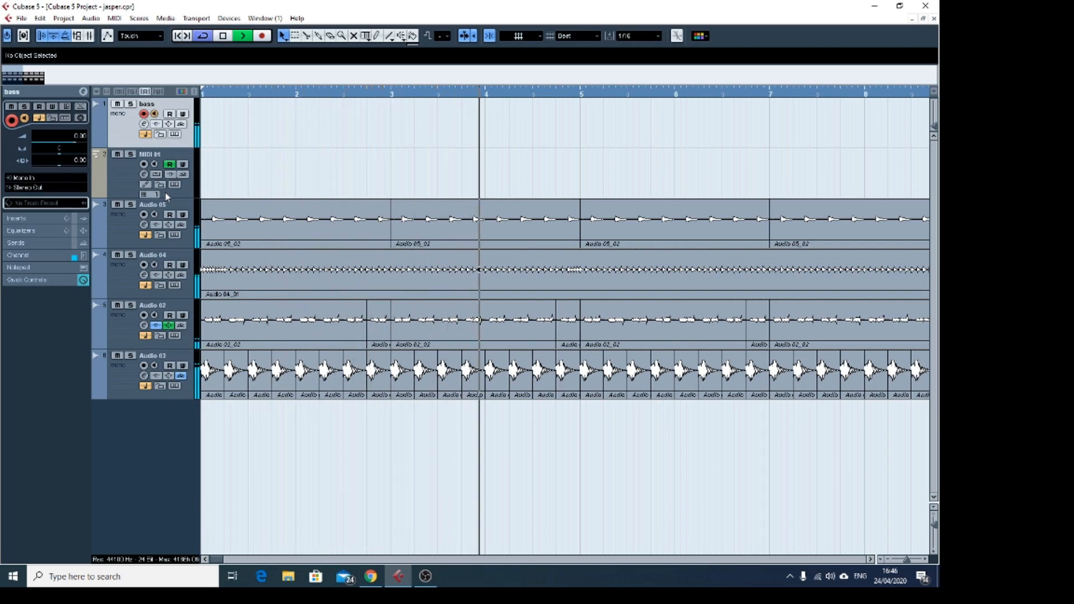
key("space")
Draw a one-bar MIDI part at bar 1 on the MIDI 01 track and open it in the Key Editor.
left_click_drag(205, 94, 203, 183)
left_click(125, 181)
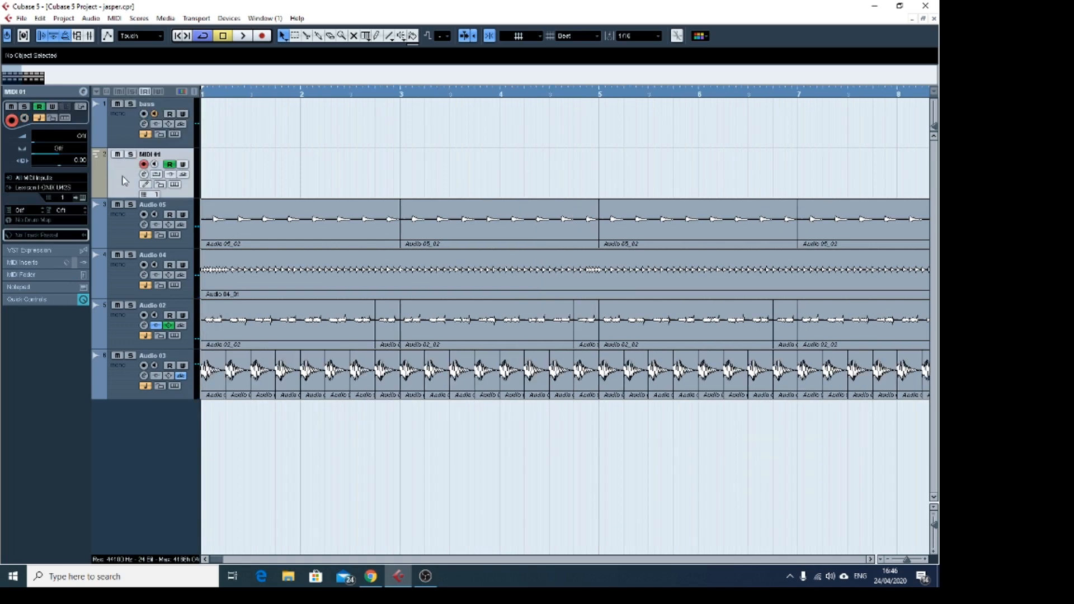
key("8")
left_click_drag(204, 173, 298, 178)
key("1")
double_click(246, 171)
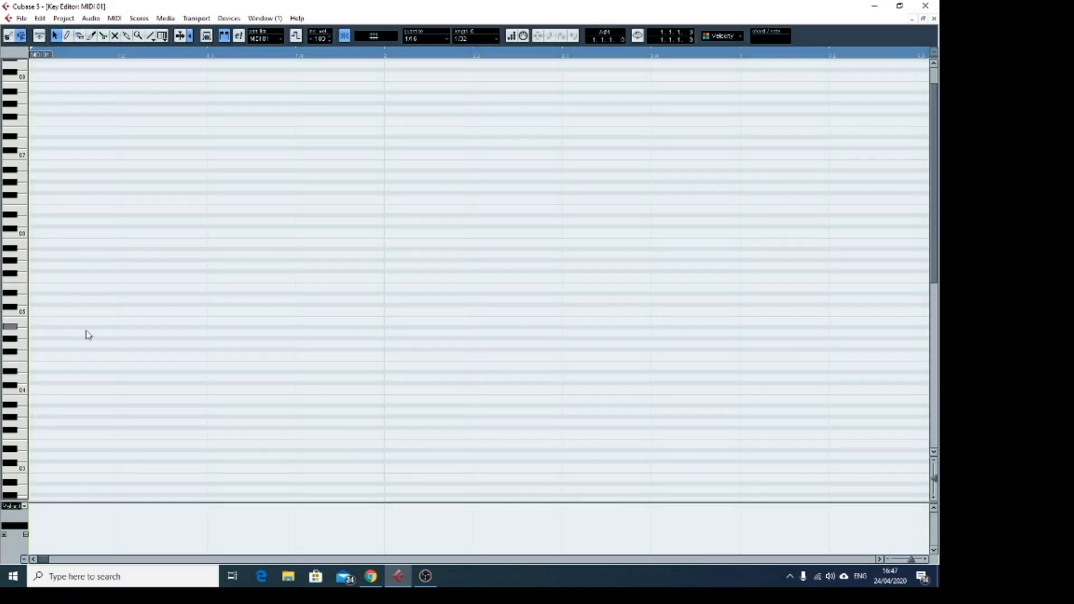
Draw a 1/32 note on C1 at the very start of the MIDI part.
scroll(599, 271, "down", 5)
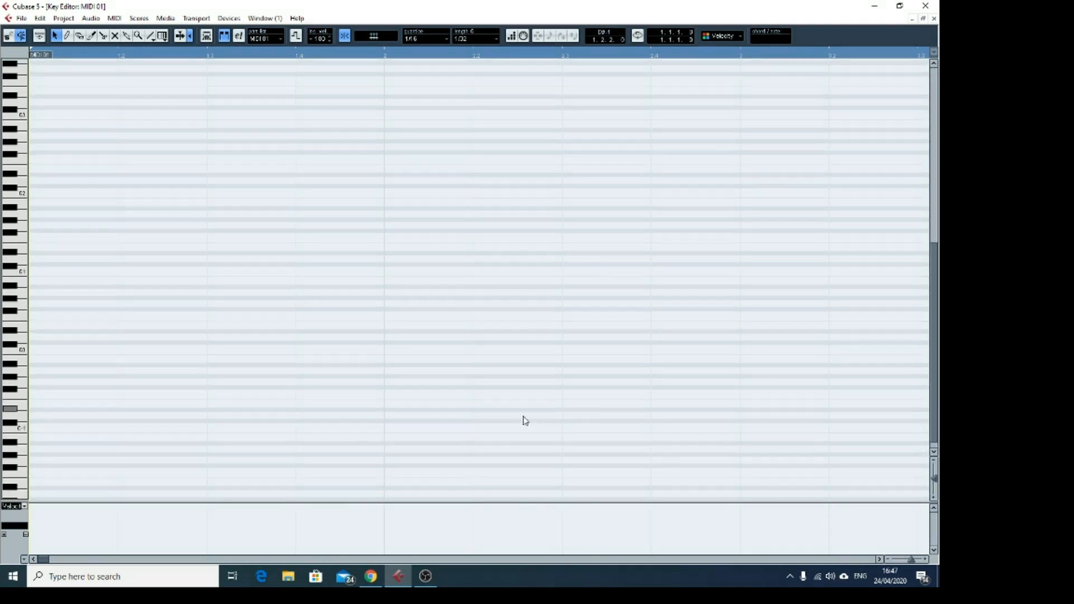
key("8")
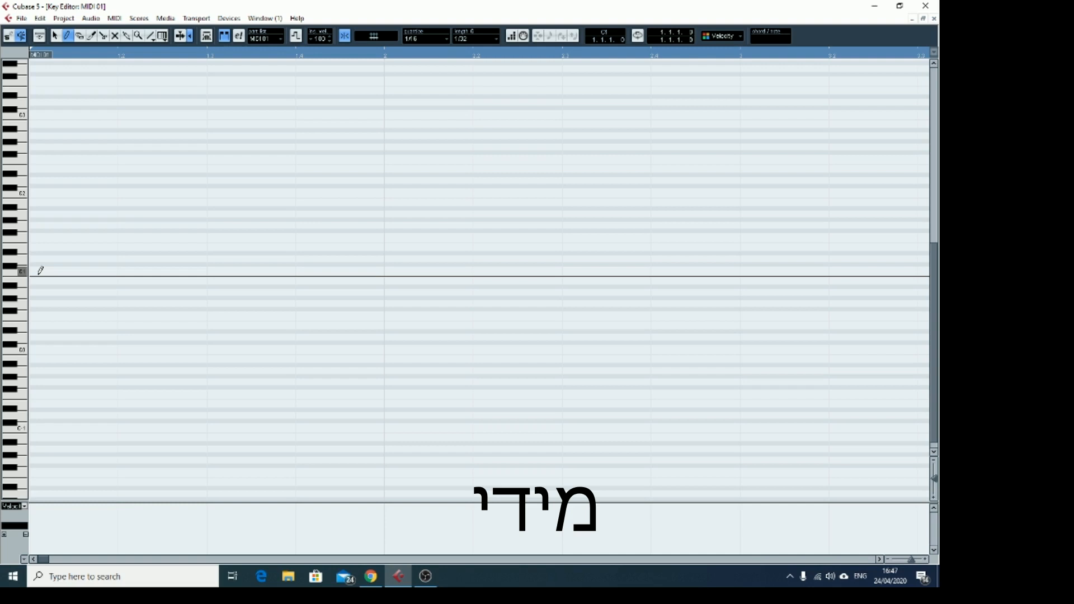
left_click_drag(40, 270, 72, 271)
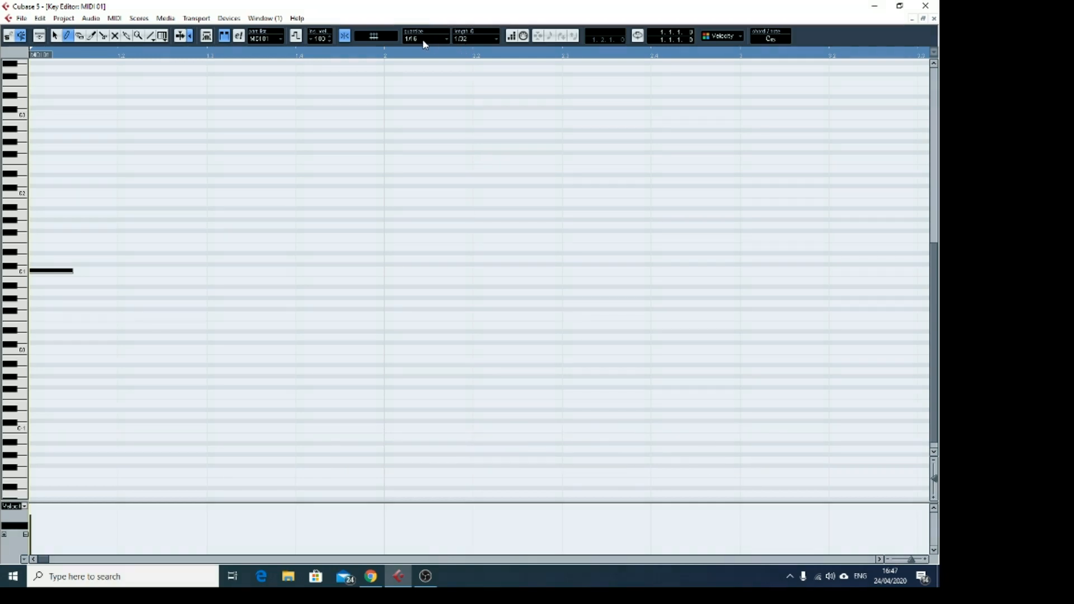
left_click_drag(911, 560, 908, 561)
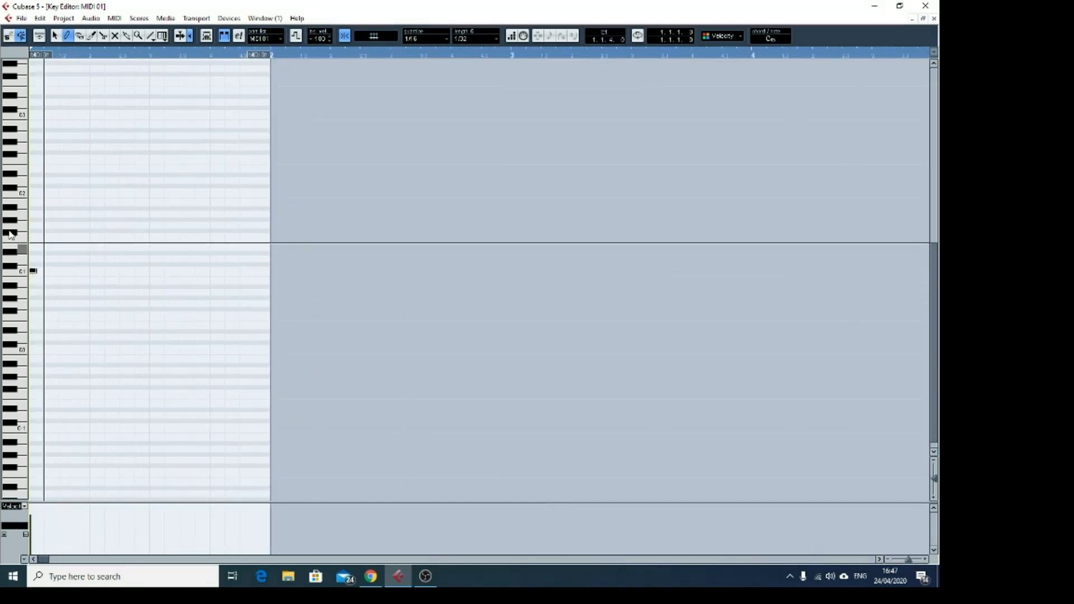
Lengthen the C1 note to 1/16 and duplicate it fifteen times to fill the bar.
key("1")
left_click_drag(36, 272, 44, 275)
key("ctrl+d")
key("ctrl+d")
key("ctrl+d")
key("ctrl+d")
key("ctrl+d")
key("ctrl+d")
key("ctrl+d")
key("ctrl+d")
key("ctrl+d")
key("ctrl+d")
key("ctrl+d")
key("ctrl+d")
key("ctrl+d")
key("ctrl+d")
key("ctrl+d")
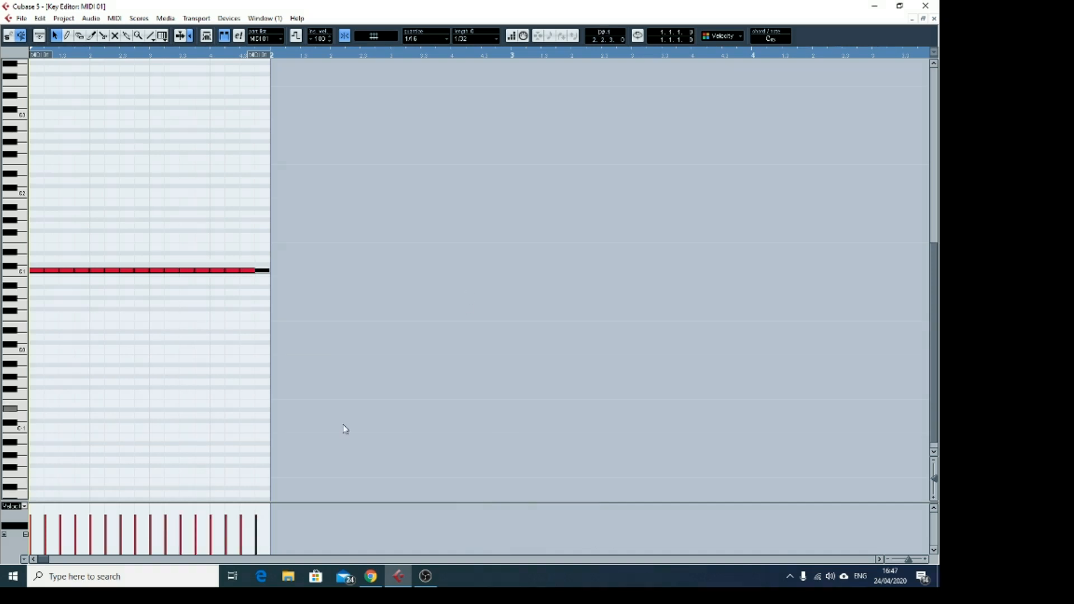
Show the transport panel and play the C1 notes from the start.
key("F2")
left_click(311, 502)
key("space")
key("space")
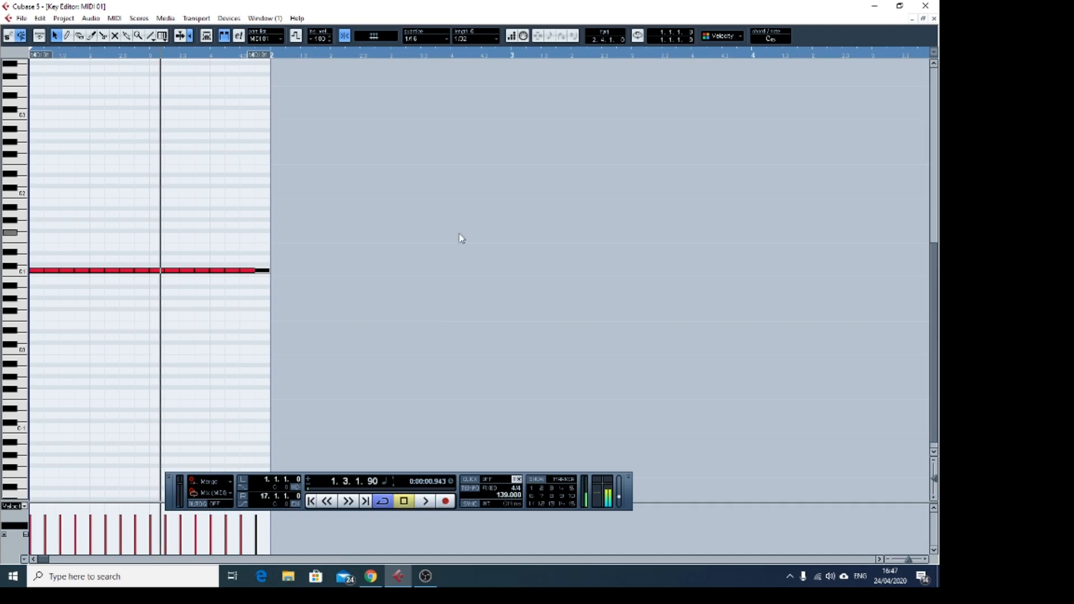
Solo the MIDI 01 and bass tracks in the project window and play the one-bar MIDI part in a loop.
left_click(934, 18)
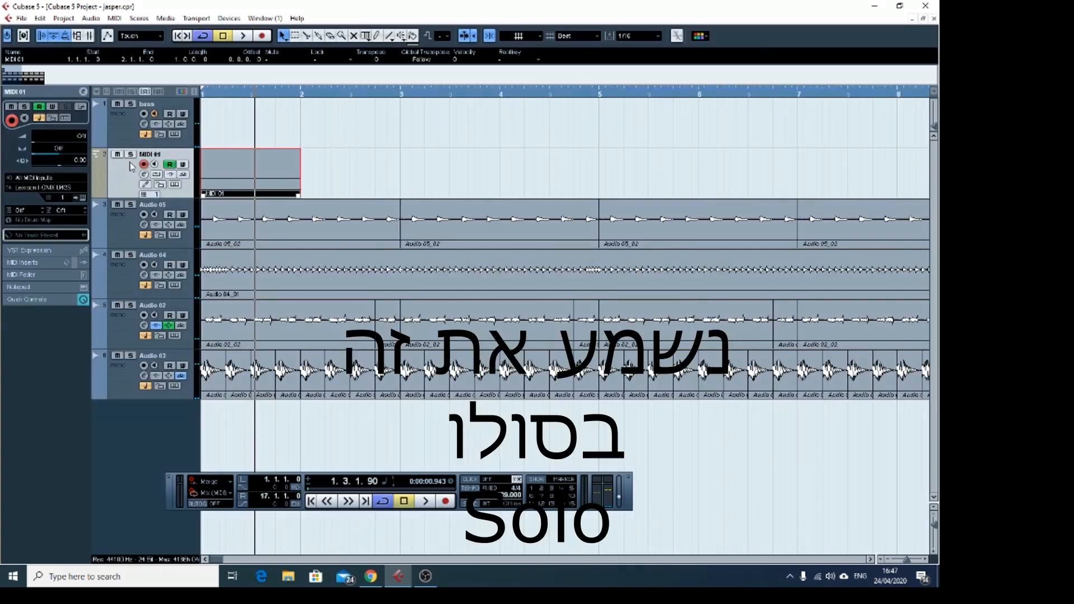
left_click(131, 154)
left_click(177, 37)
key("p")
key("space")
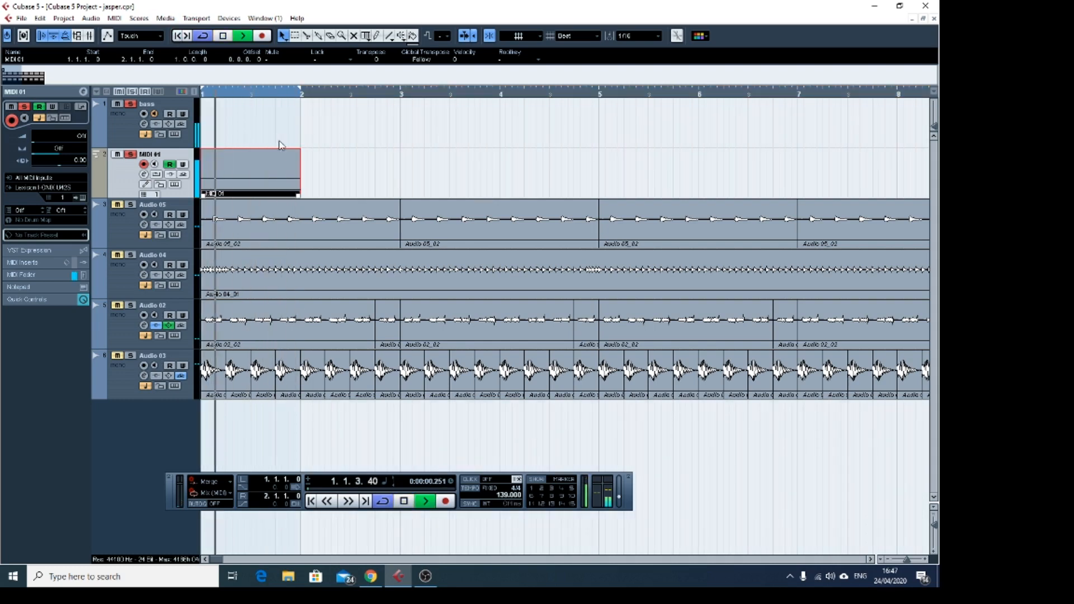
Reopen the one-bar MIDI 01 part in the Key Editor and stop playback.
double_click(263, 165)
key("space")
mouse_move(264, 60)
left_mouse_down()
mouse_move(507, 69)
mouse_move(261, 69)
left_mouse_up()
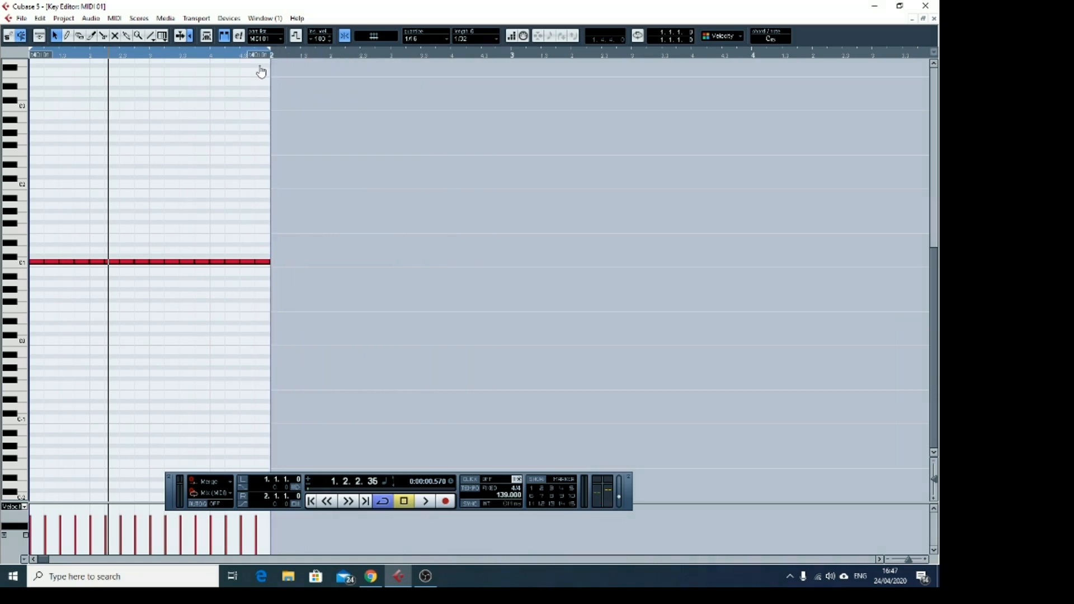
Delete the first 1/16 C1 note of each of the four beats and play the pattern.
left_click(37, 262)
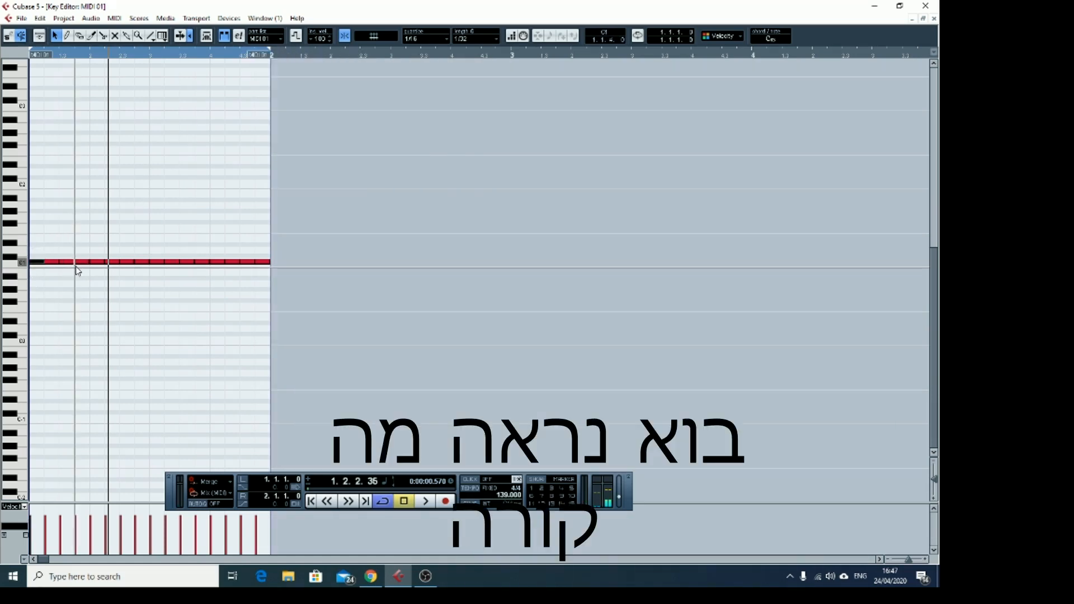
key("Delete")
left_click(97, 262)
key("Delete")
left_click(159, 262)
key("Delete")
left_click(217, 262)
key("Delete")
key("space")
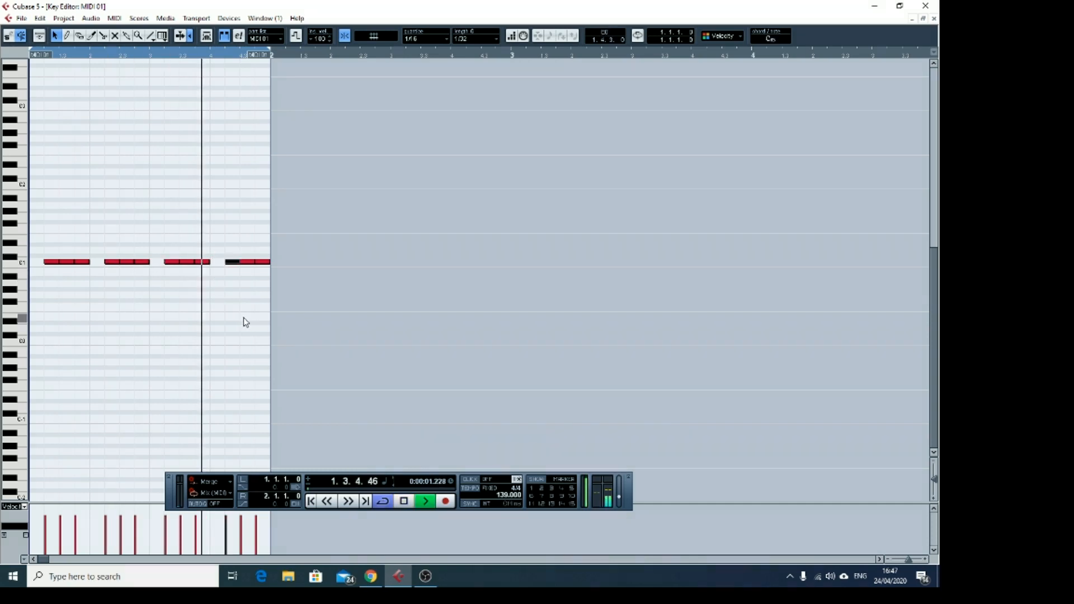
key("space")
Try shortening all the C1 notes to half their length and play the result from the start.
left_click_drag(53, 227, 260, 262)
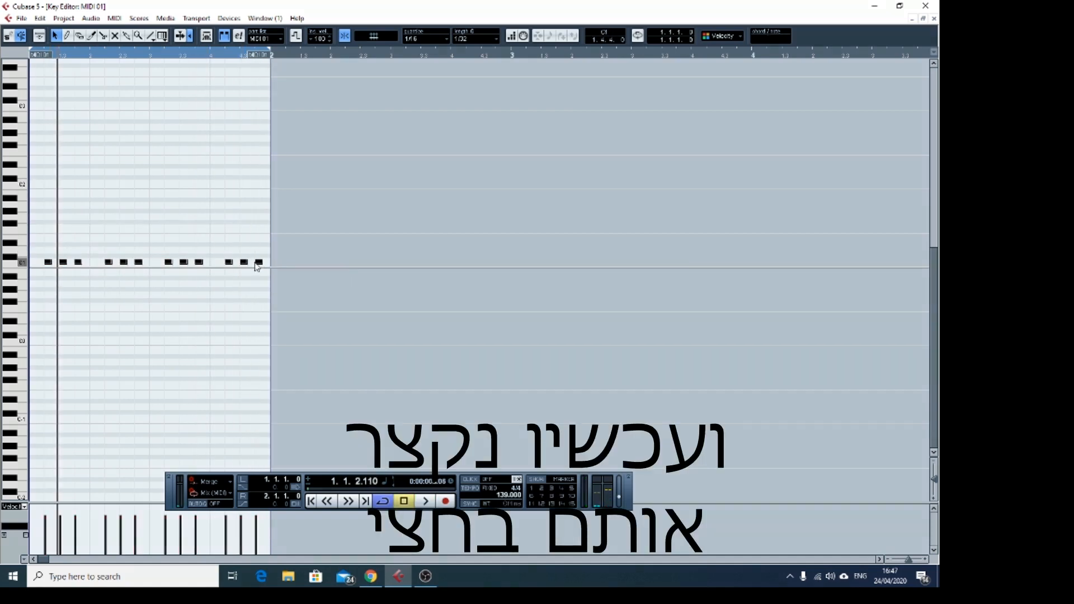
left_click(312, 502)
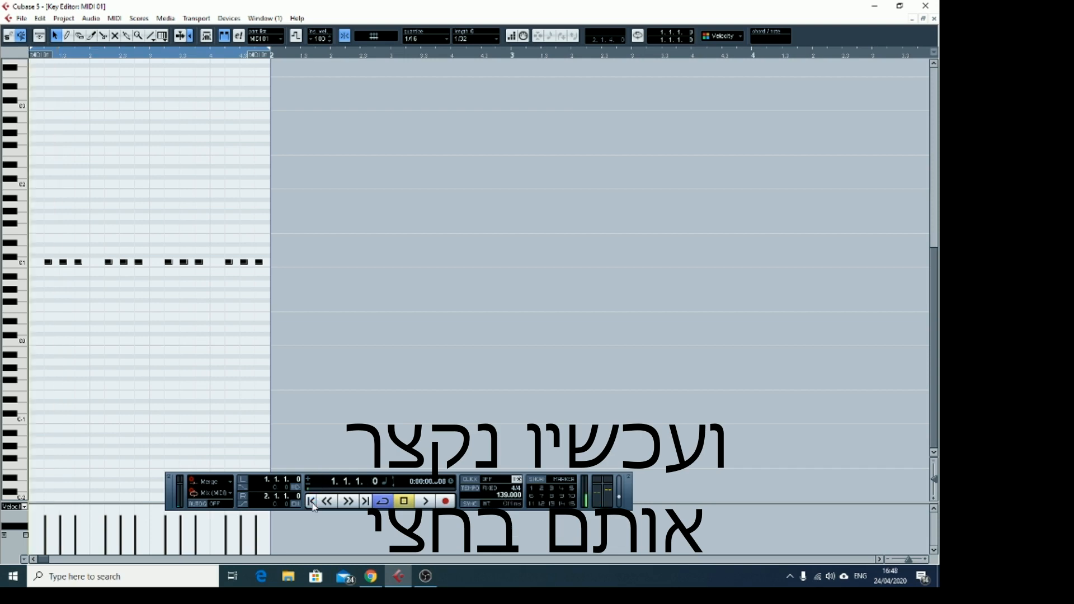
key("space")
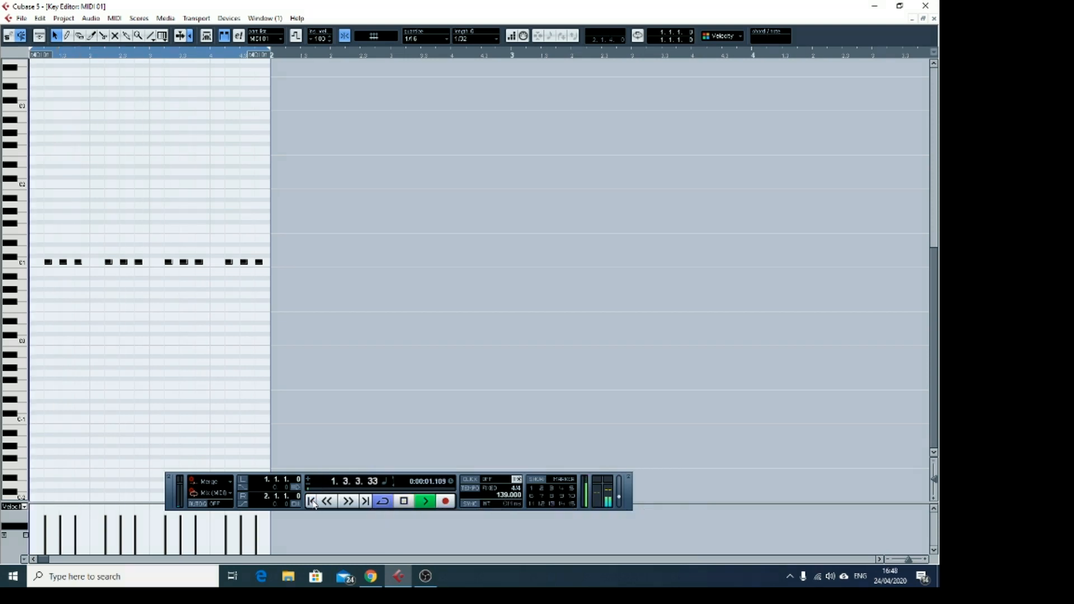
key("space")
key("ctrl+z")
Play the looped full-length C1 bass pattern and deselect its notes.
key("space")
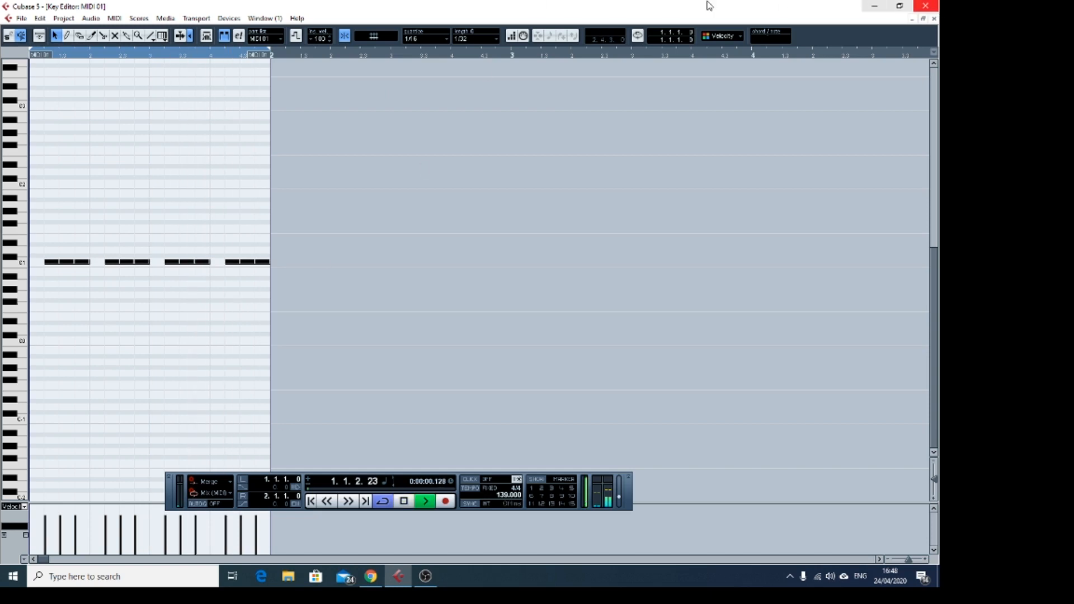
key("space")
left_click(49, 358)
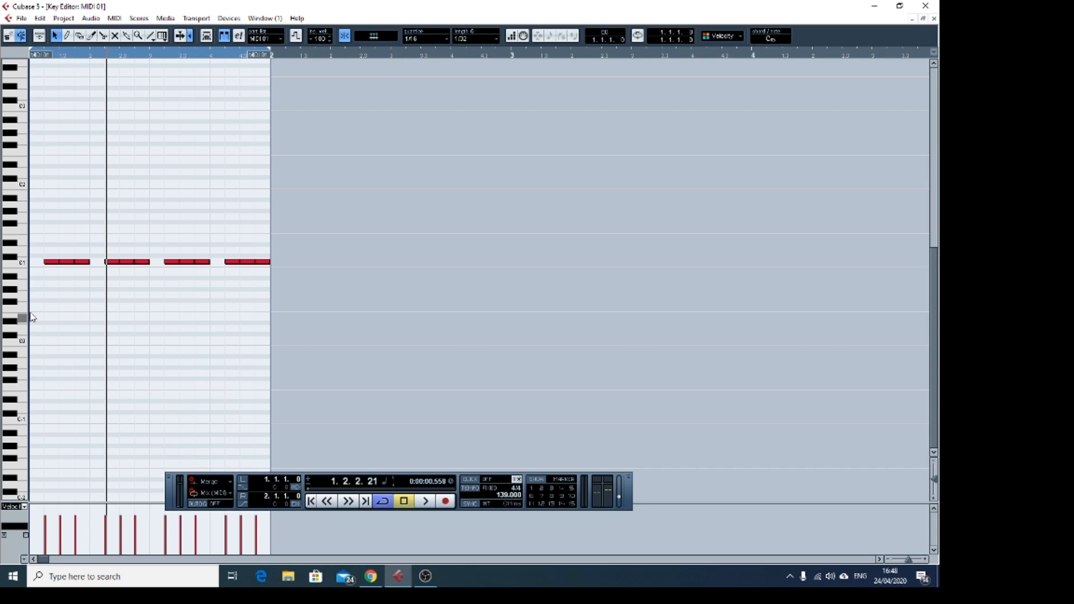
key("space")
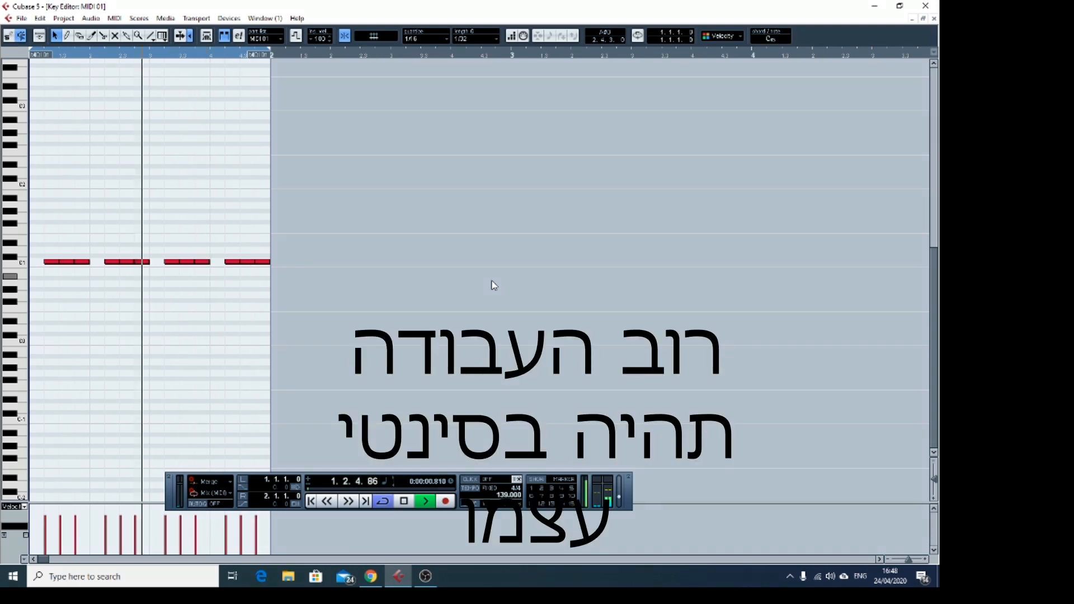
key("space")
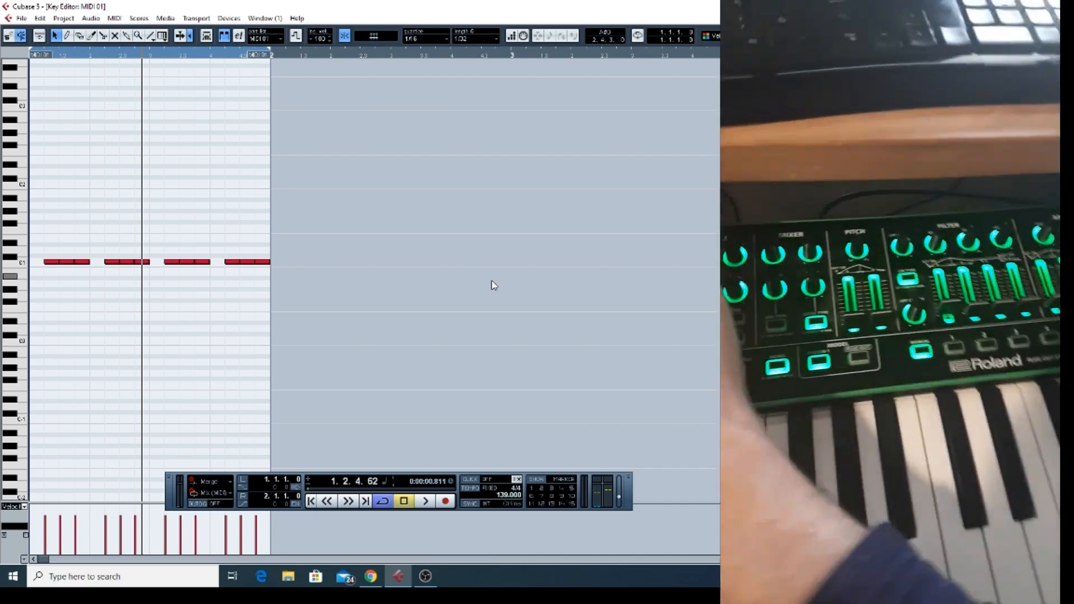
Audition the looped C1 bass pattern repeatedly in the Key Editor while adjusting the synthesizer's sound.
key("space")
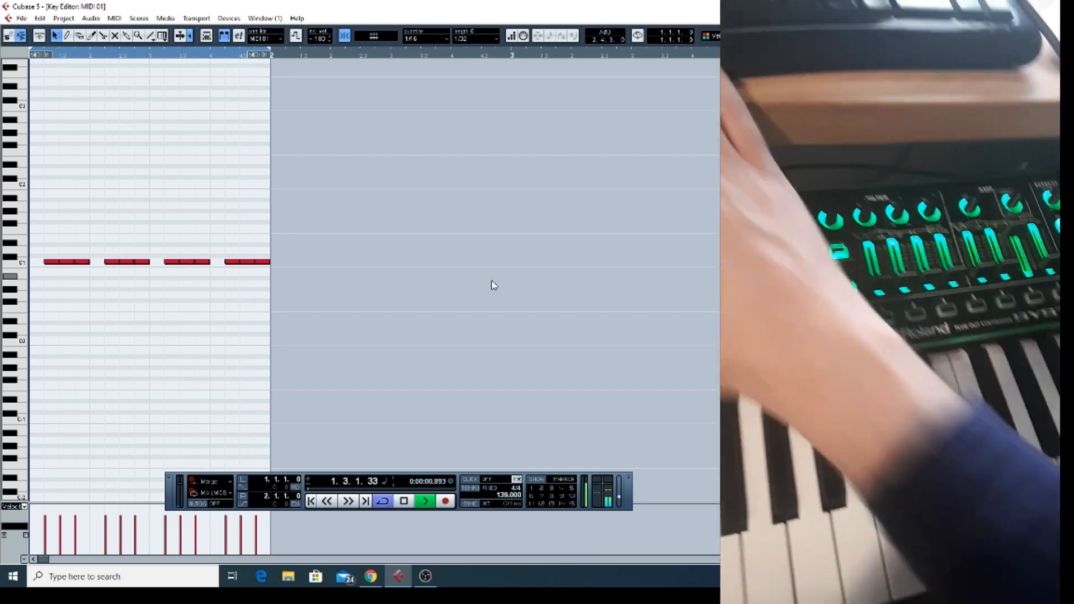
key("space")
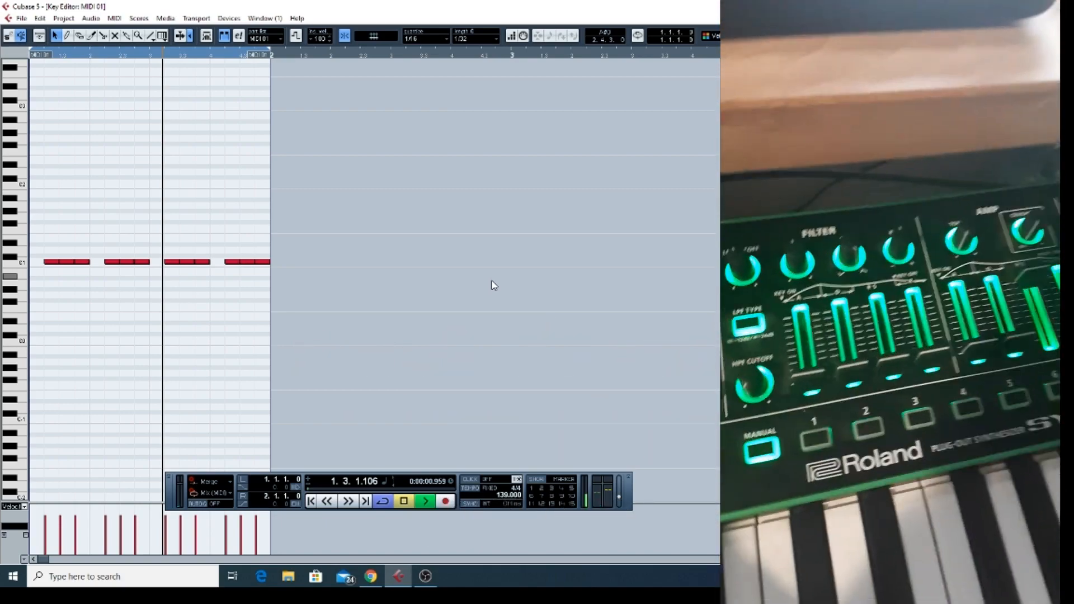
key("space")
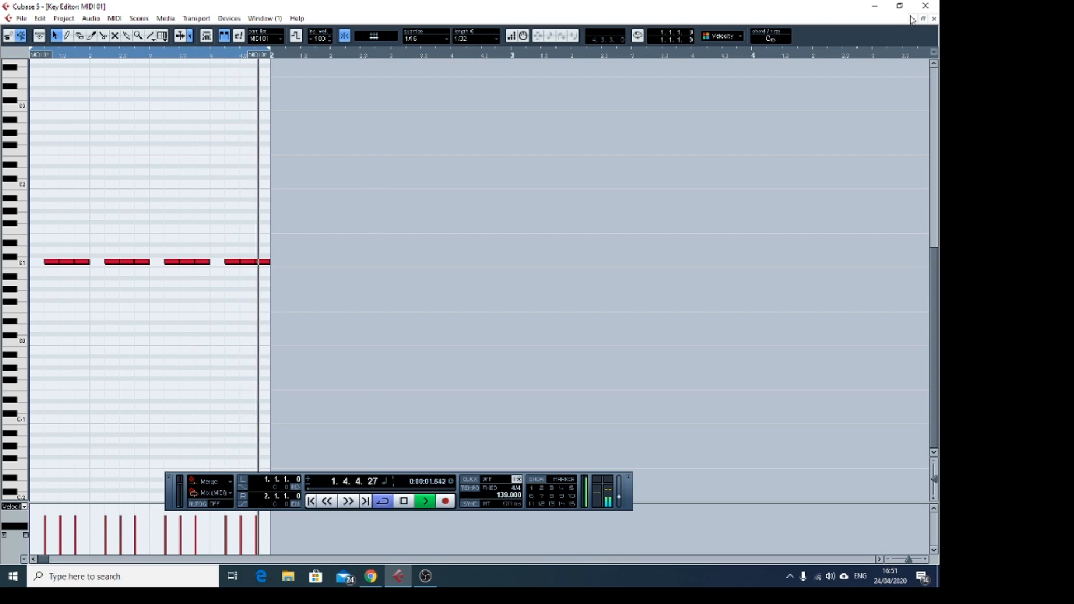
Close the Key Editor and play the one-bar loop from the start in the project window.
left_click(934, 19)
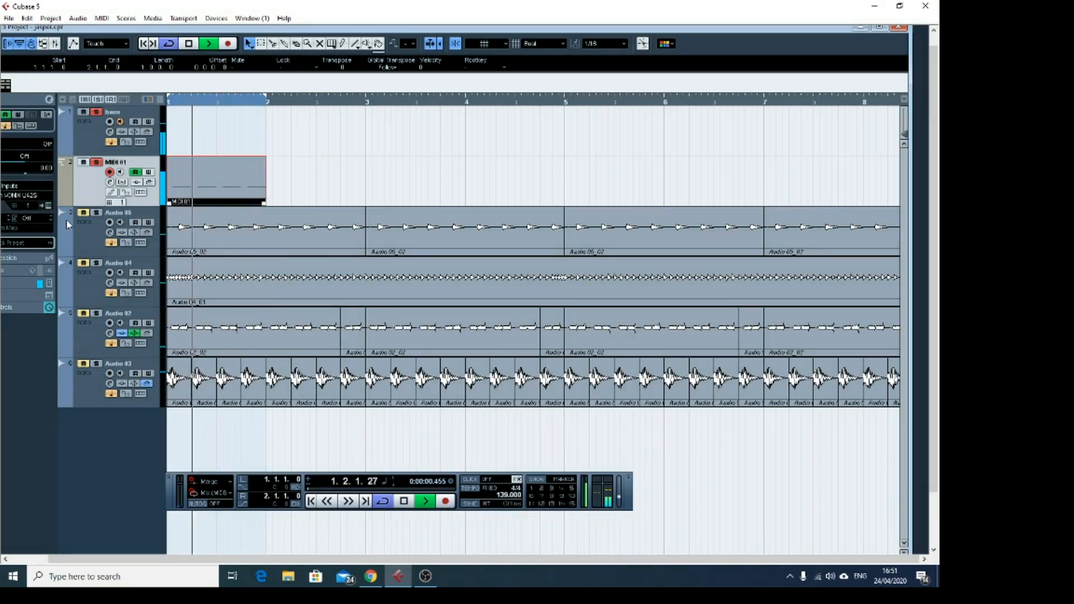
key("space")
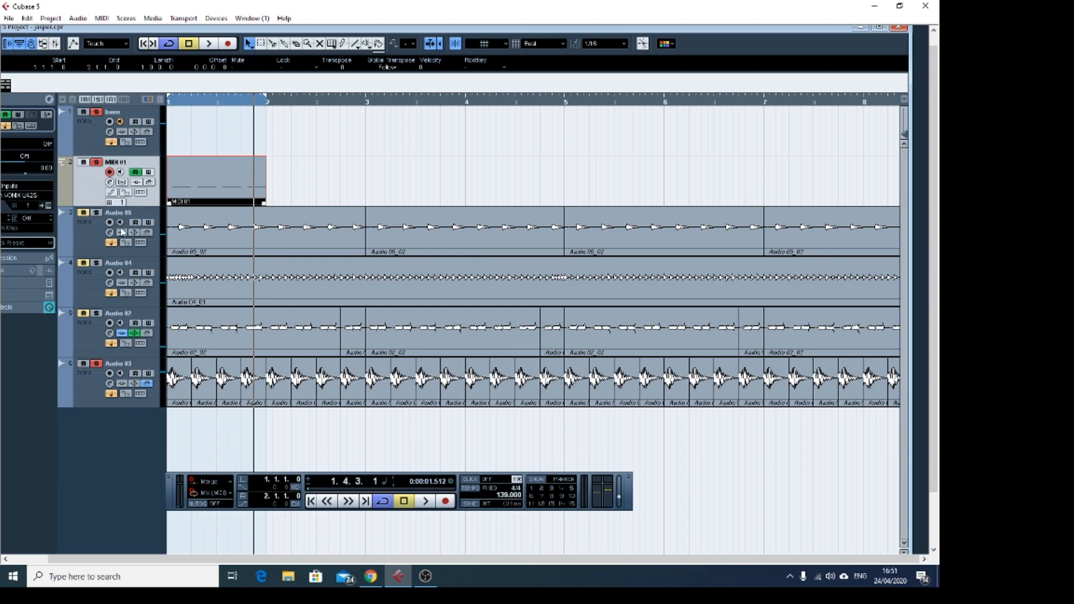
left_click(144, 49)
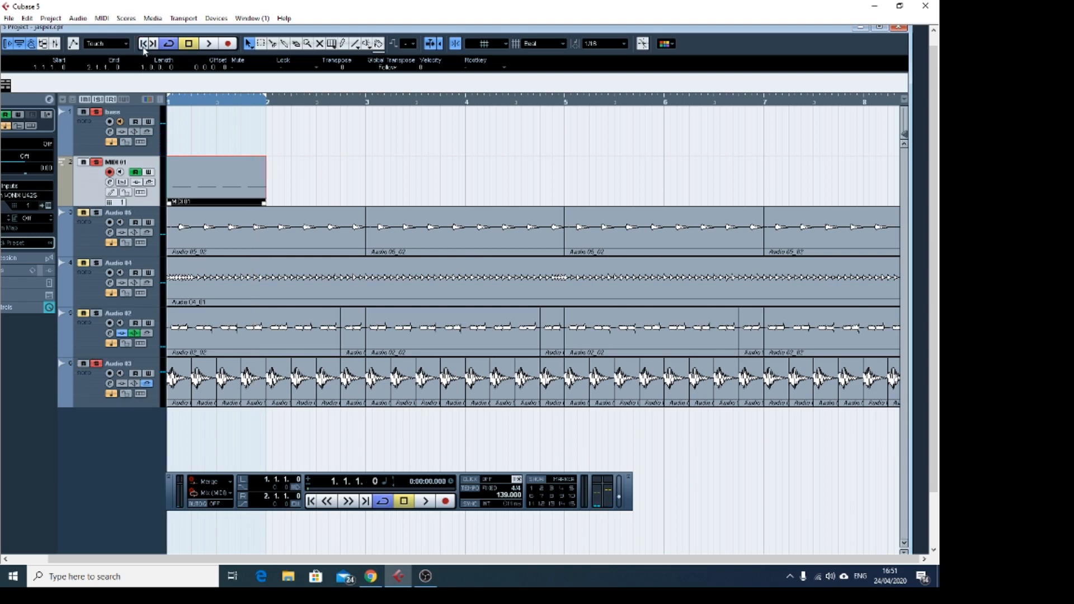
key("space")
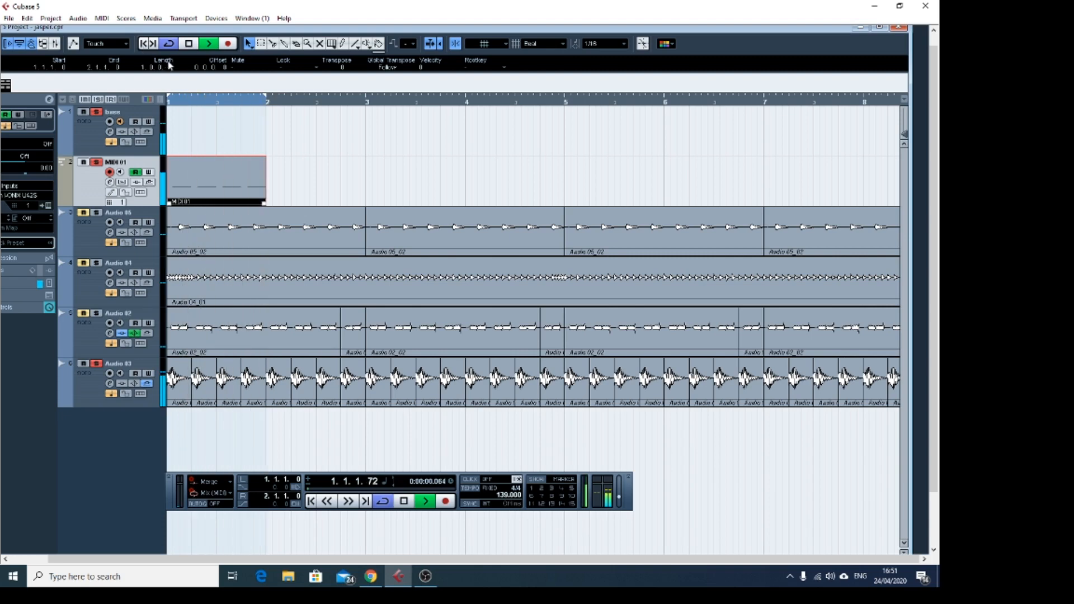
key("space")
Set the Lexicon I-ONIX U42S driver's ASIO system performance to Highspeed and confirm the device setup.
left_click(218, 18)
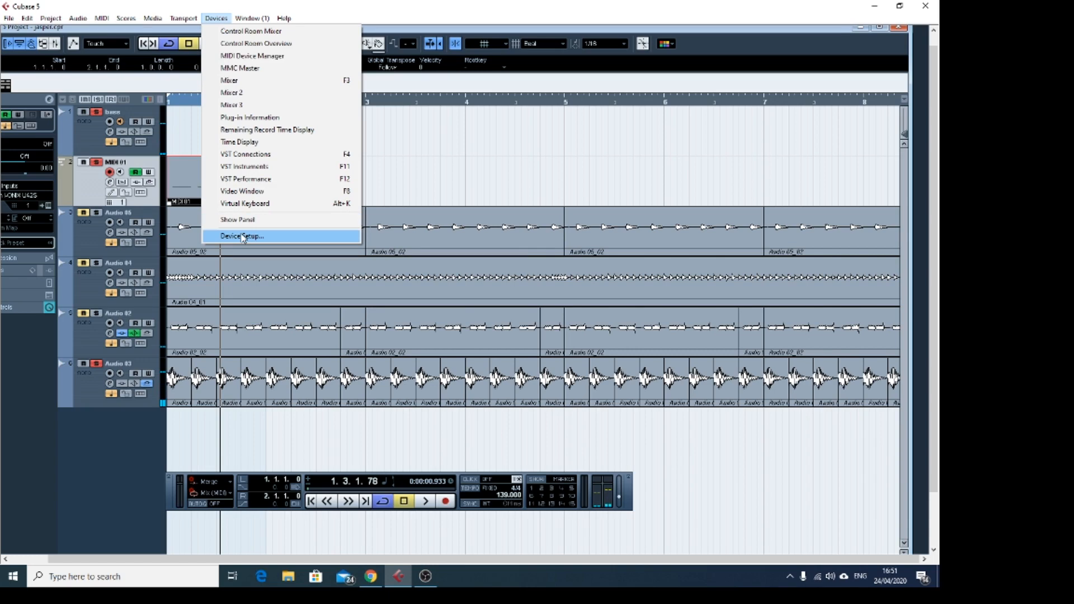
left_click(243, 236)
left_click(249, 227)
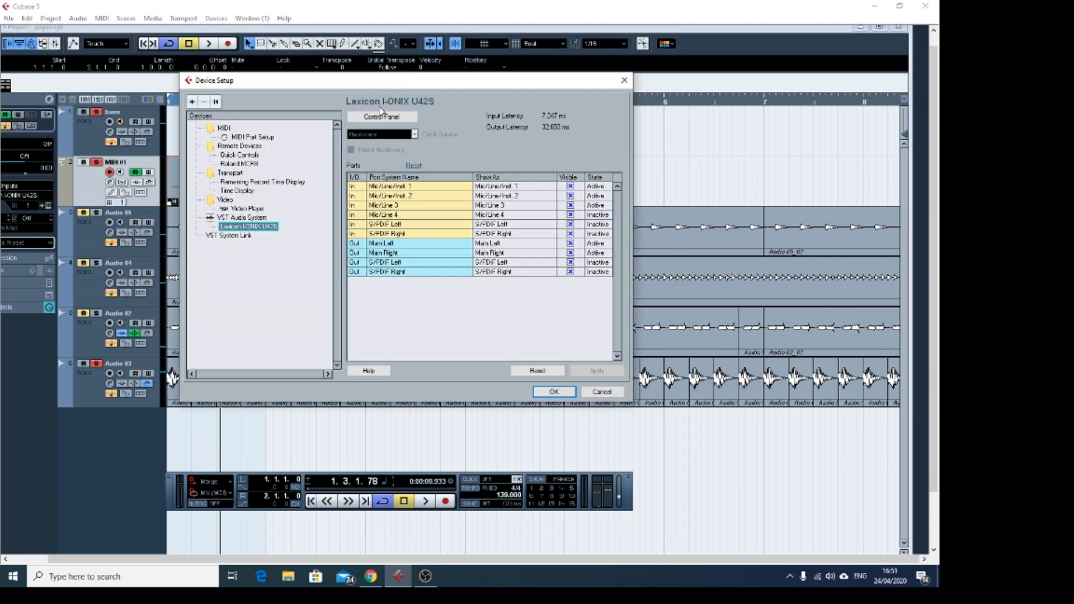
left_click(380, 117)
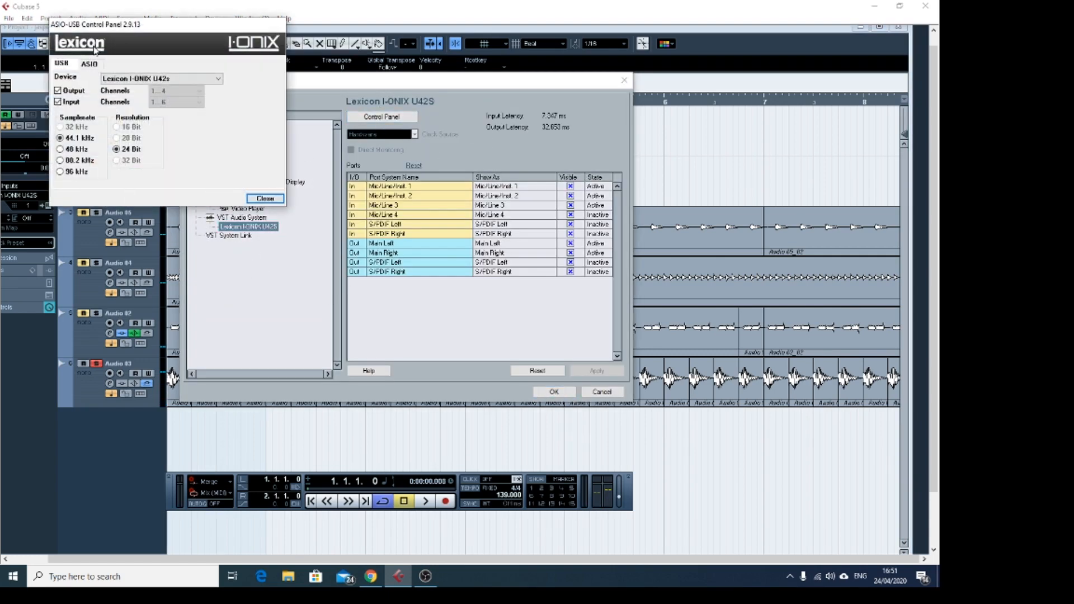
left_click(90, 63)
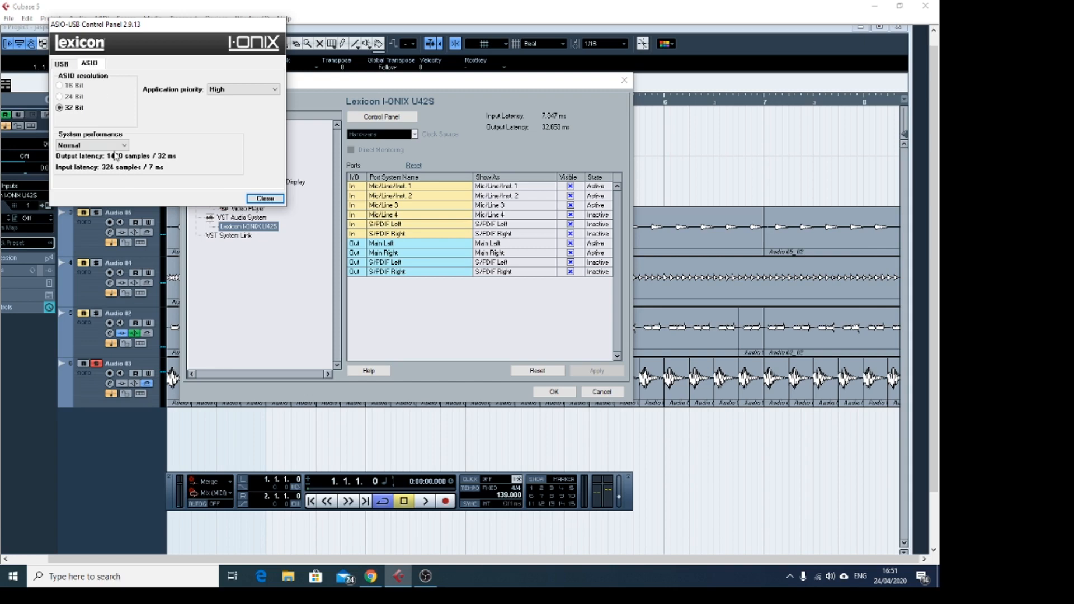
left_click(118, 147)
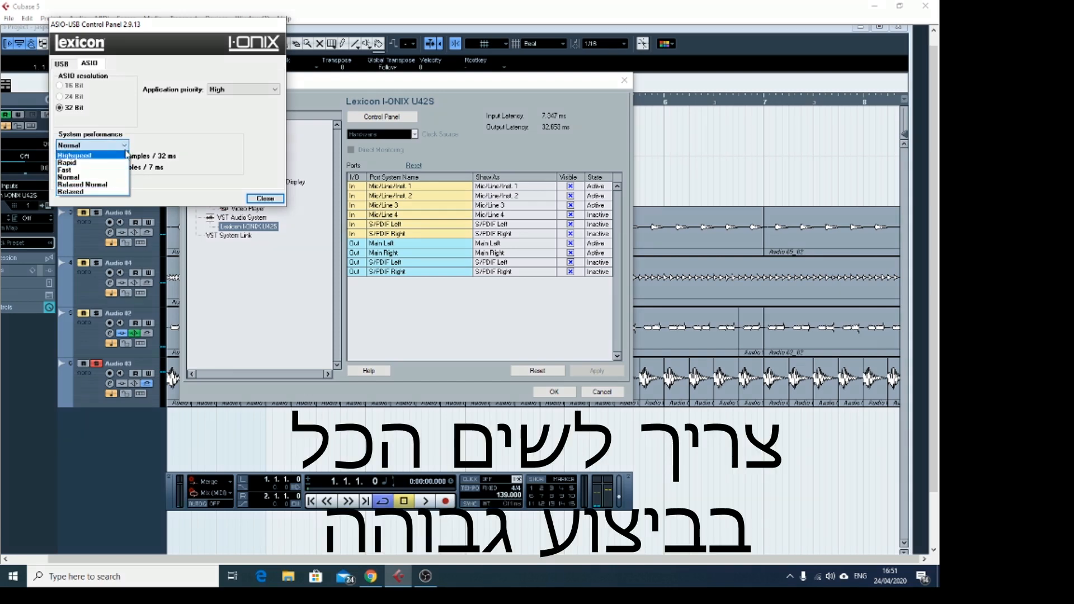
left_click(121, 156)
left_click(265, 198)
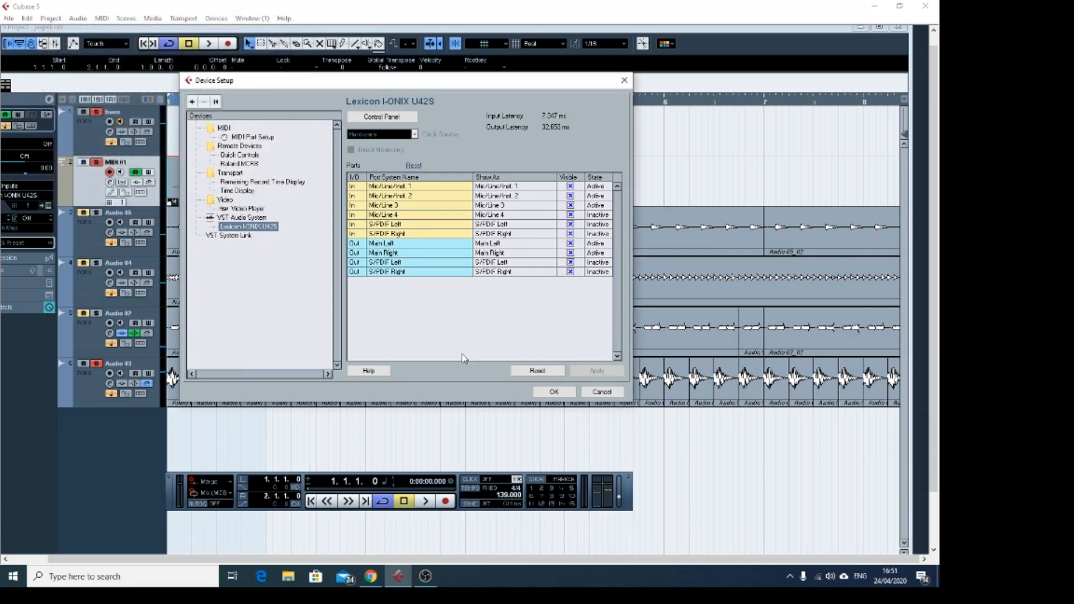
left_click(554, 393)
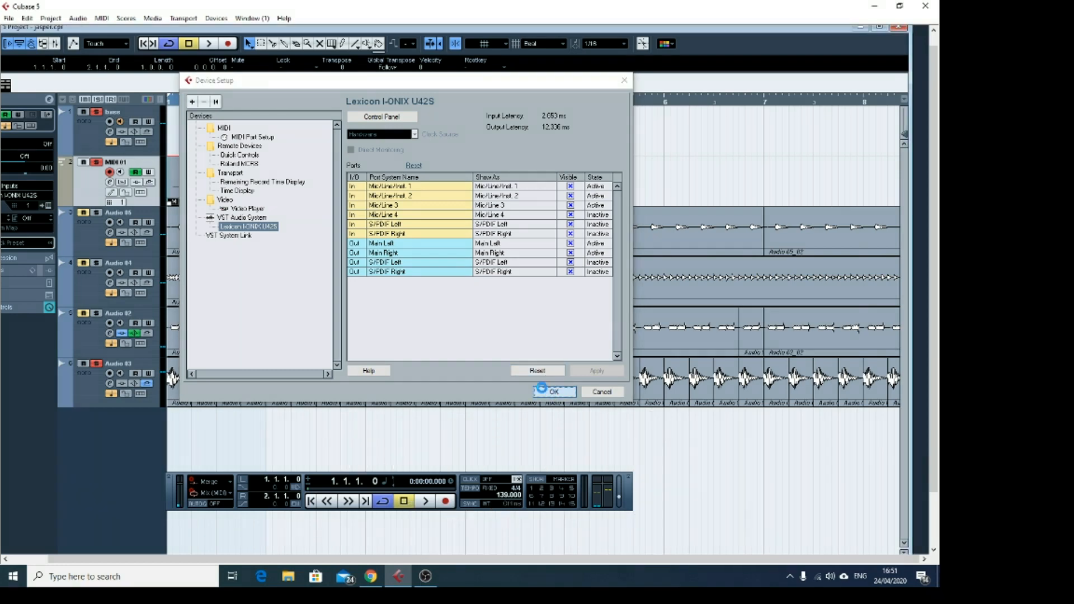
Play the project loop with the new driver setting and restart it from bar 1.
key("space")
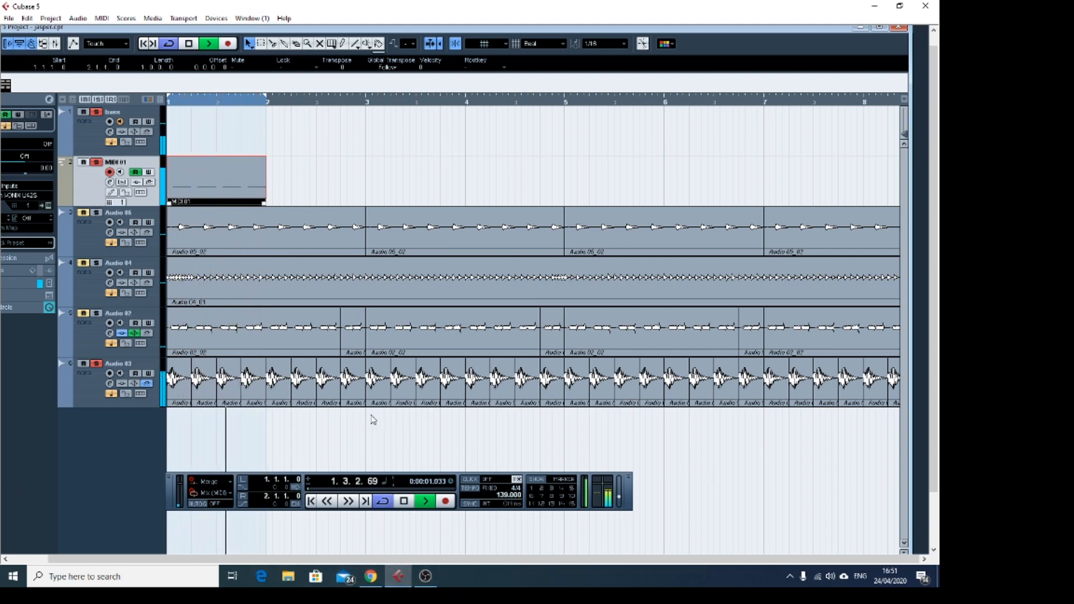
key("space")
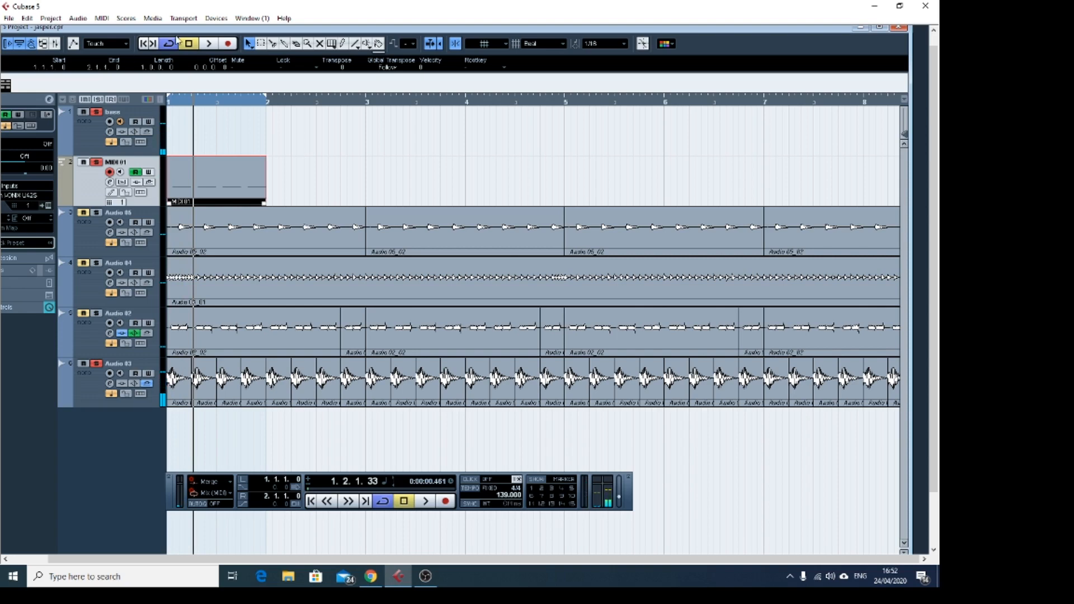
left_click(144, 45)
key("space")
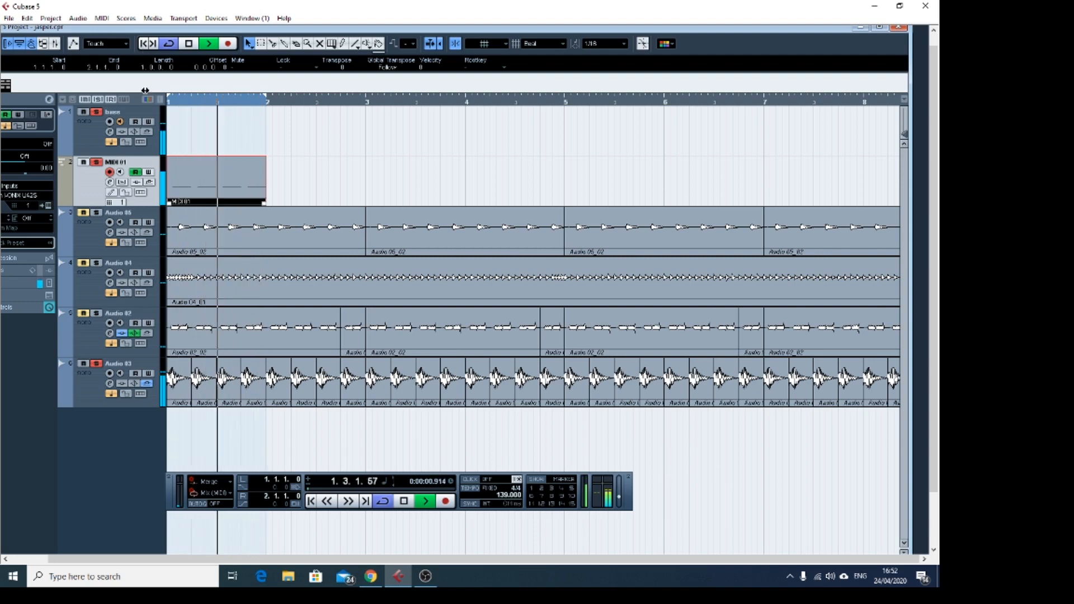
Unmute the Audio 05 and Audio 04 tracks during playback, auditioning Audio 02 briefly before muting it again.
left_click(84, 264)
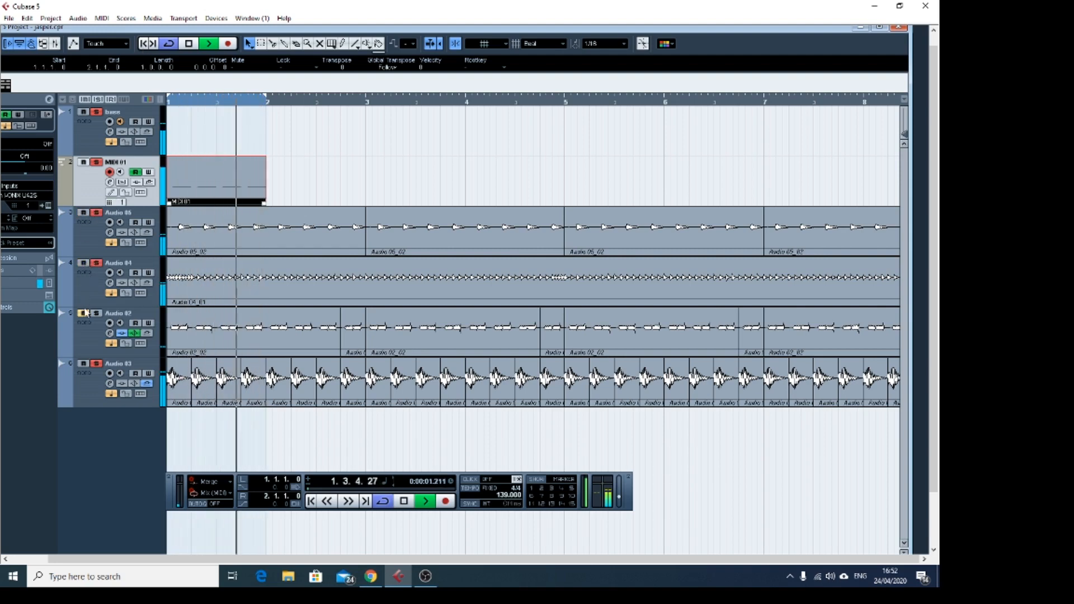
left_click(83, 315)
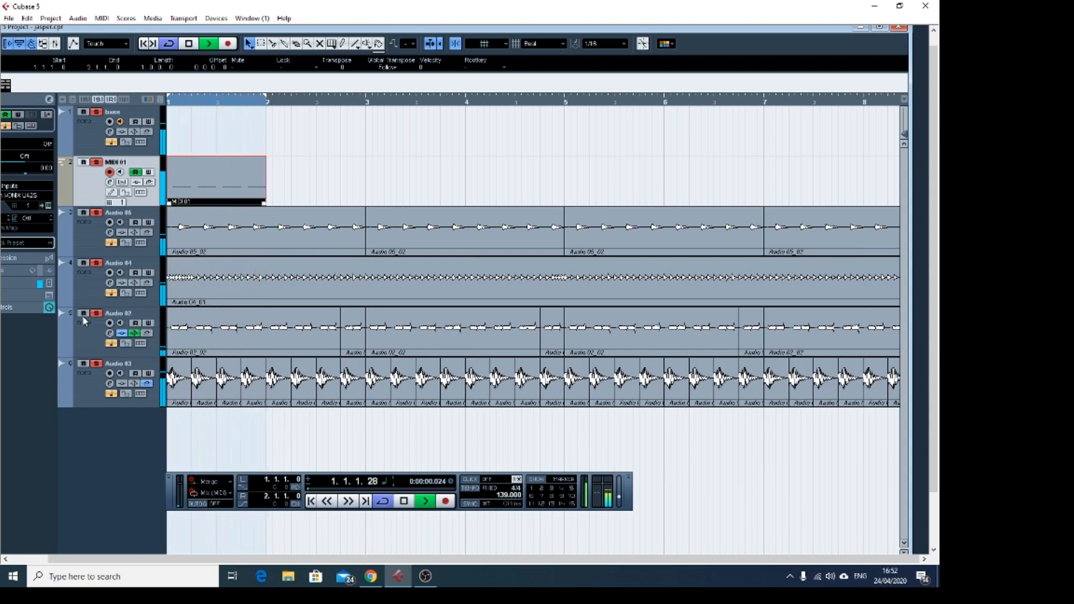
left_click(83, 314)
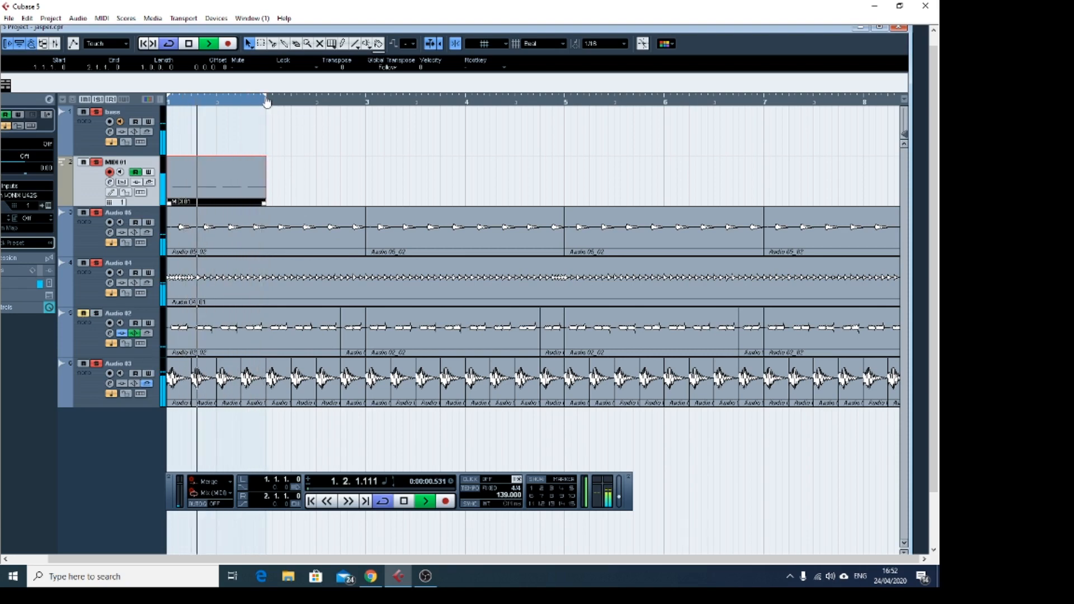
Record-arm the bass track instead of MIDI 01 and extend the loop range to bar 5.
left_click(110, 173)
left_click(110, 122)
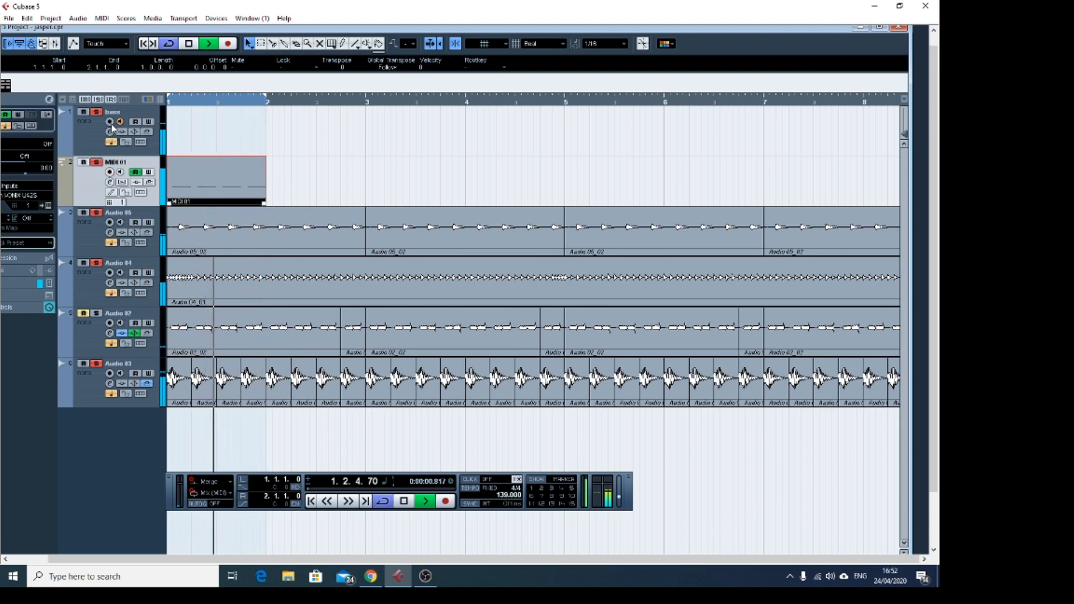
left_click_drag(267, 99, 575, 114)
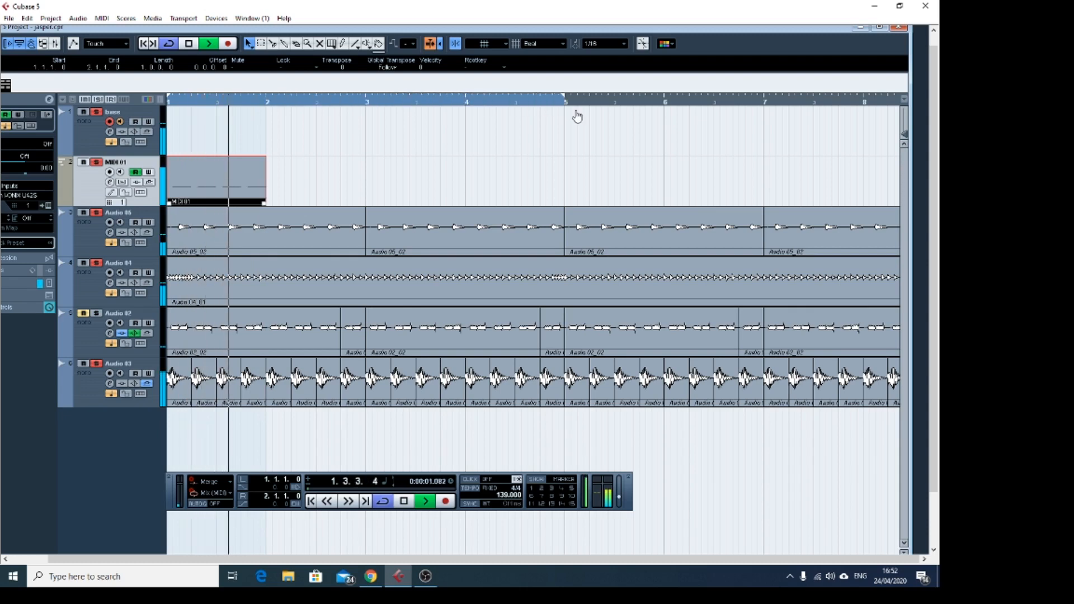
Duplicate the one-bar MIDI 01 part three times to fill the four-bar loop.
left_click(305, 184)
left_click(211, 191)
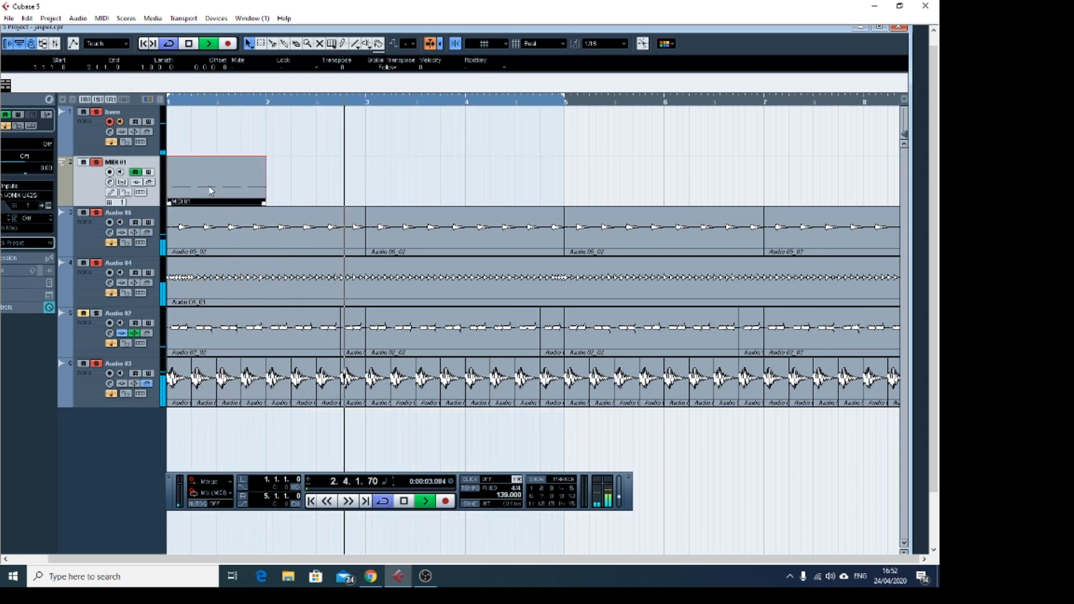
key("ctrl+d")
key("ctrl+d")
key("ctrl+d")
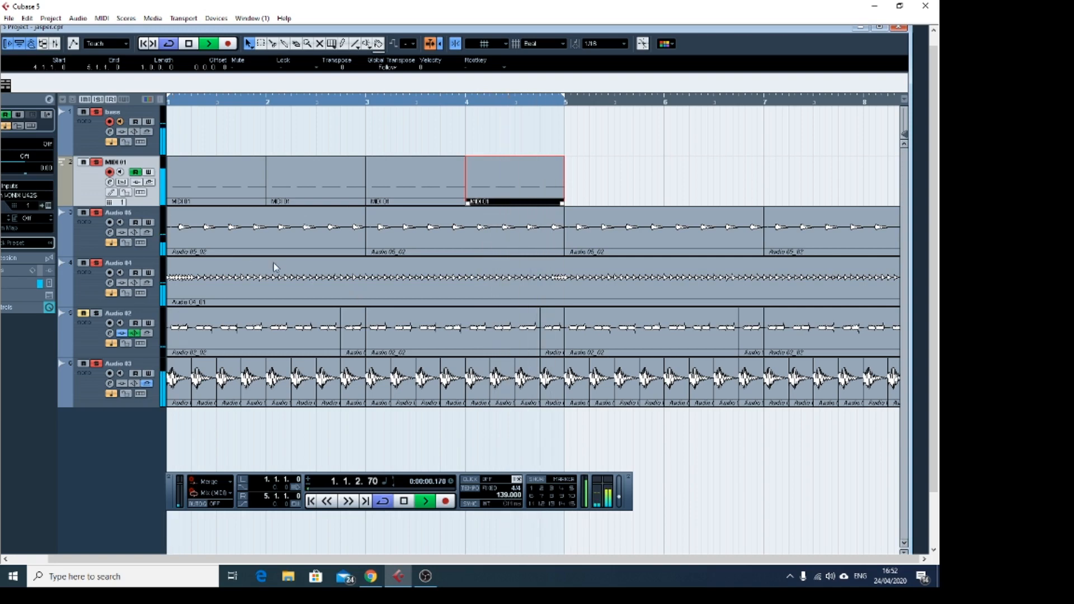
Mute the Audio 05 and Audio 04 tracks and open all four MIDI 01 parts together in the Key Editor.
left_click(83, 263)
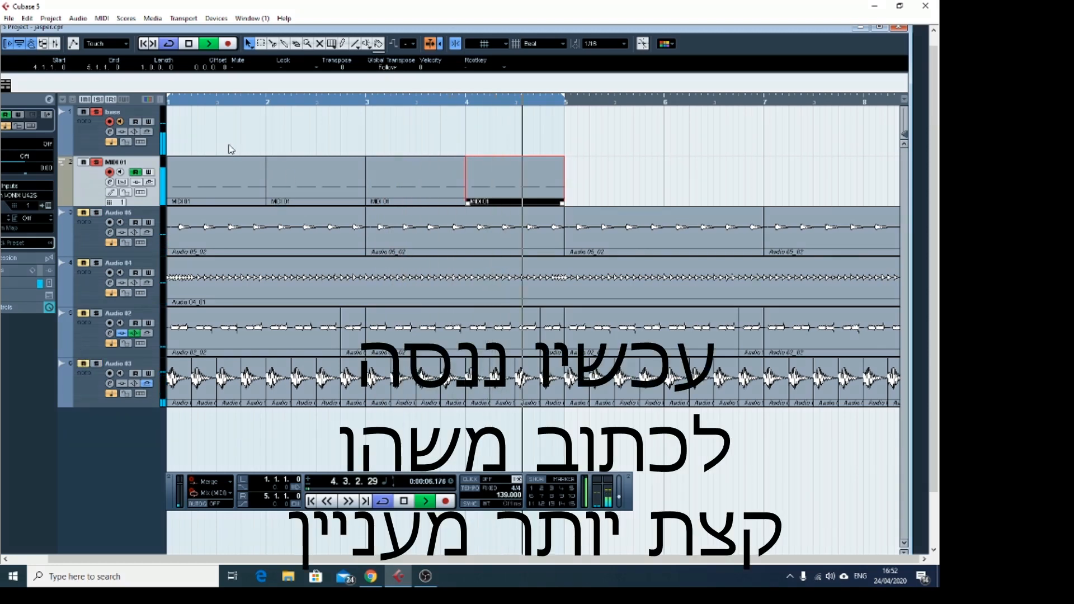
double_click(227, 182)
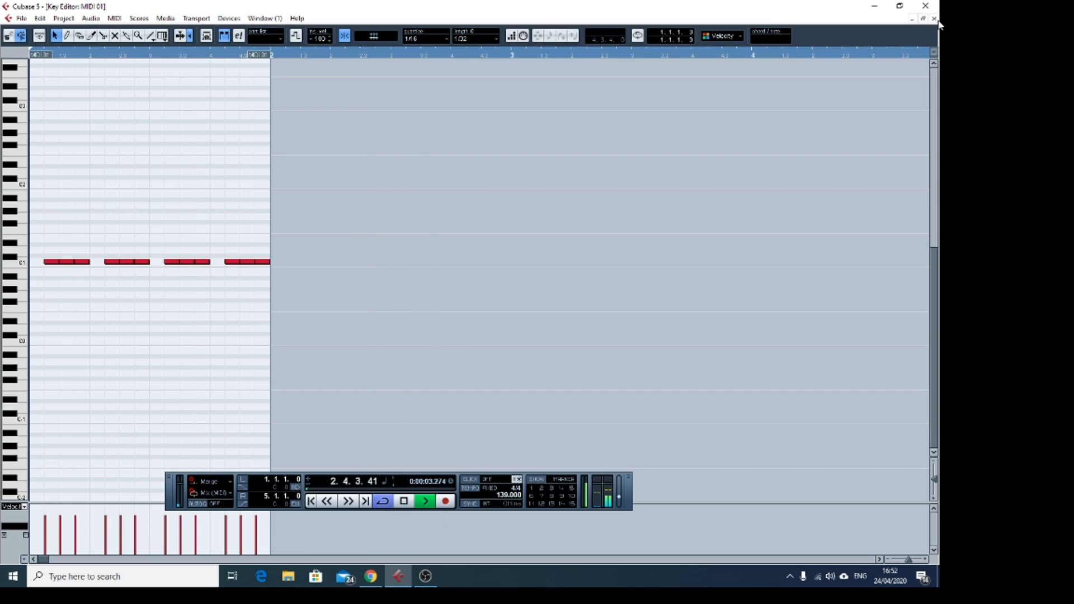
left_click(934, 19)
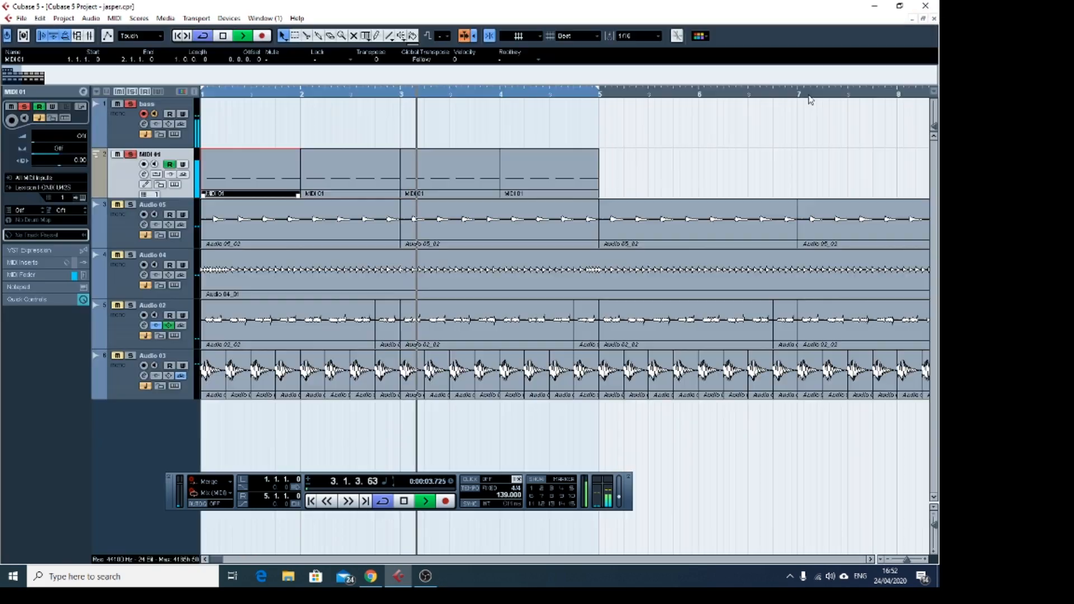
double_click(218, 179)
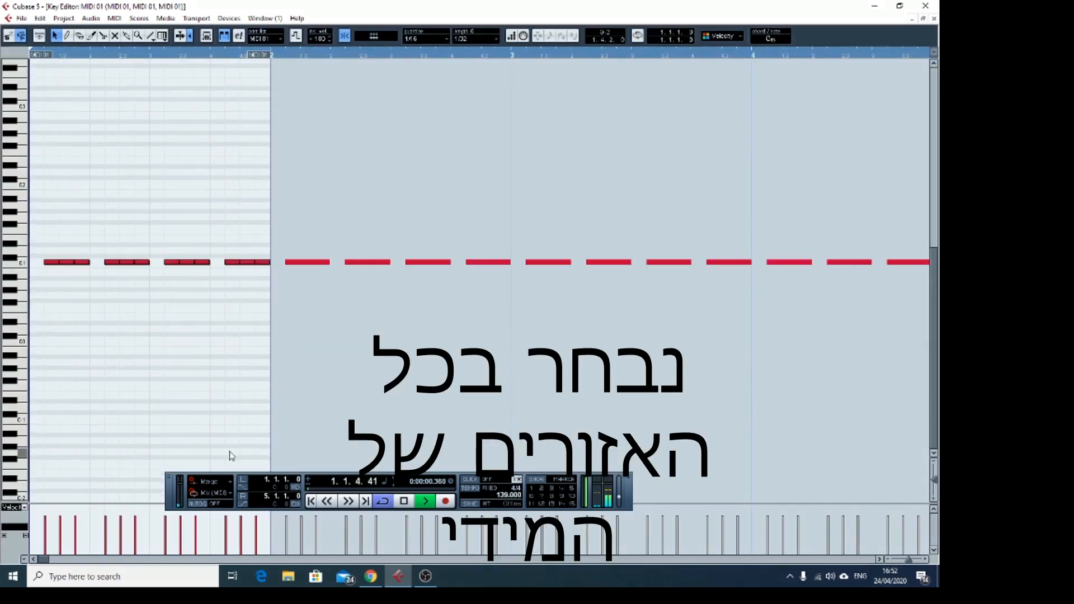
Raise the middle C1 note of each three-note group in the first bar by three semitones and stop playback.
left_click(69, 263)
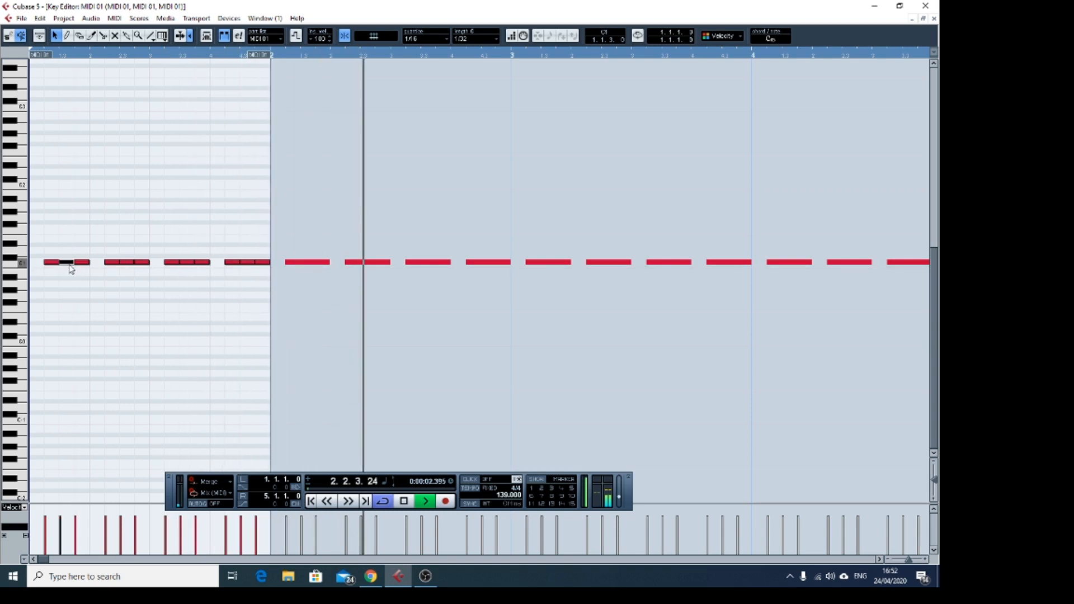
key("Up")
key("Up")
key("Up")
key("Right")
key("Right")
key("Right")
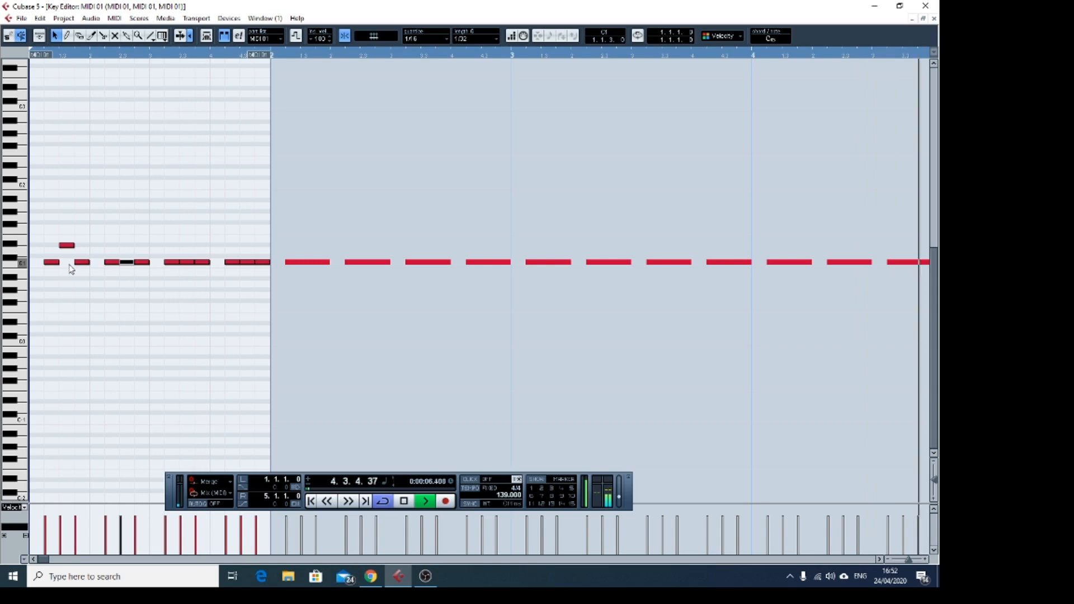
key("Up")
key("Up")
key("Right")
key("Right")
key("Right")
key("Up")
key("Up")
key("Up")
key("Right")
key("Right")
key("Right")
key("Up")
key("Up")
key("Up")
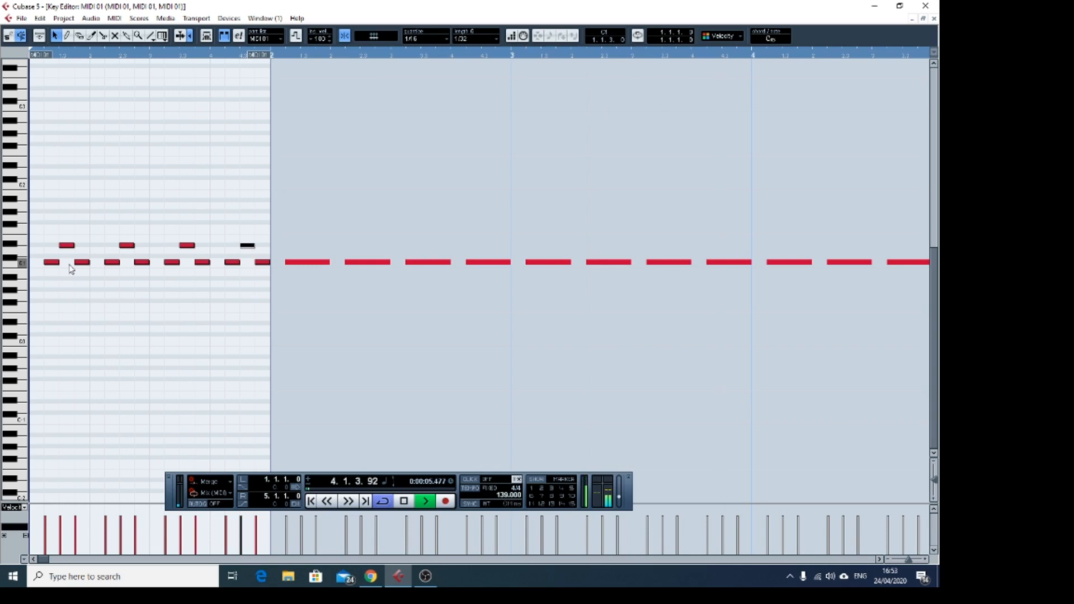
key("space")
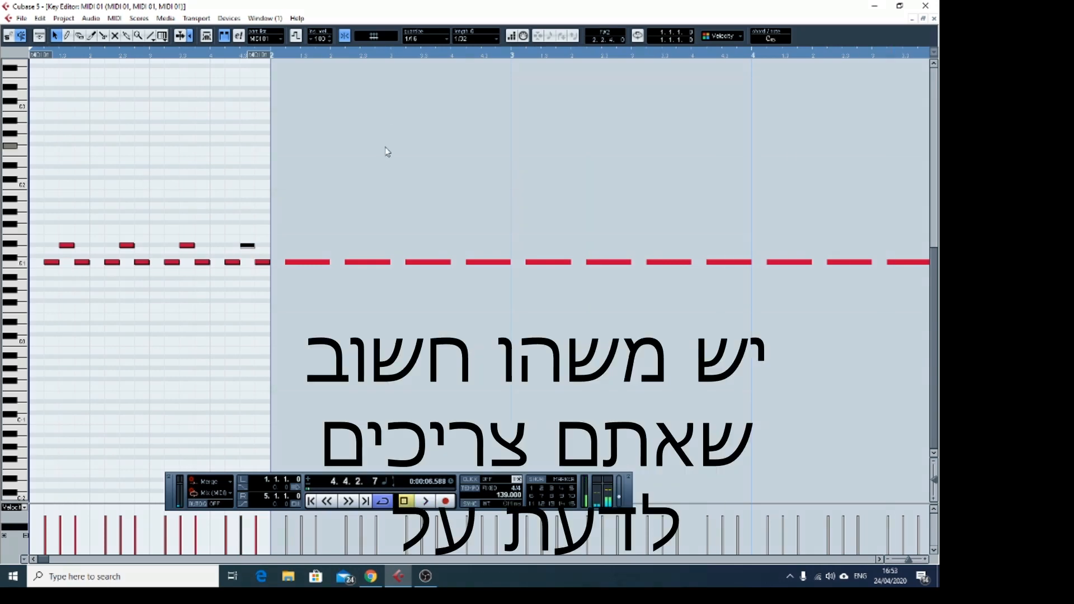
Raise the middle C1 note of the first two three-note groups in bar 2 by one semitone.
left_click(323, 336)
left_click(309, 263)
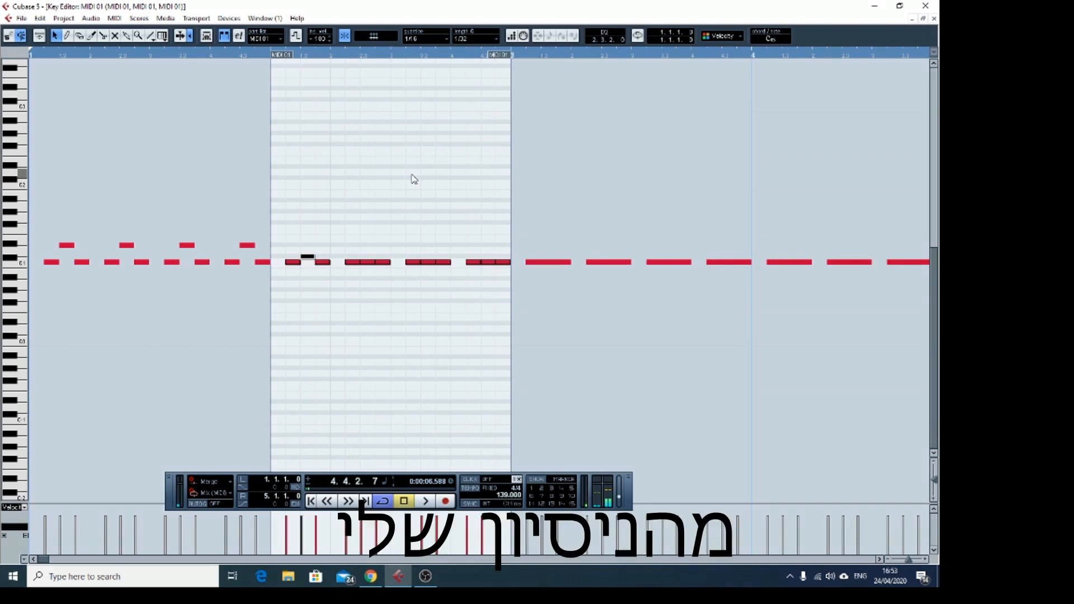
key("Right")
key("Right")
key("Right")
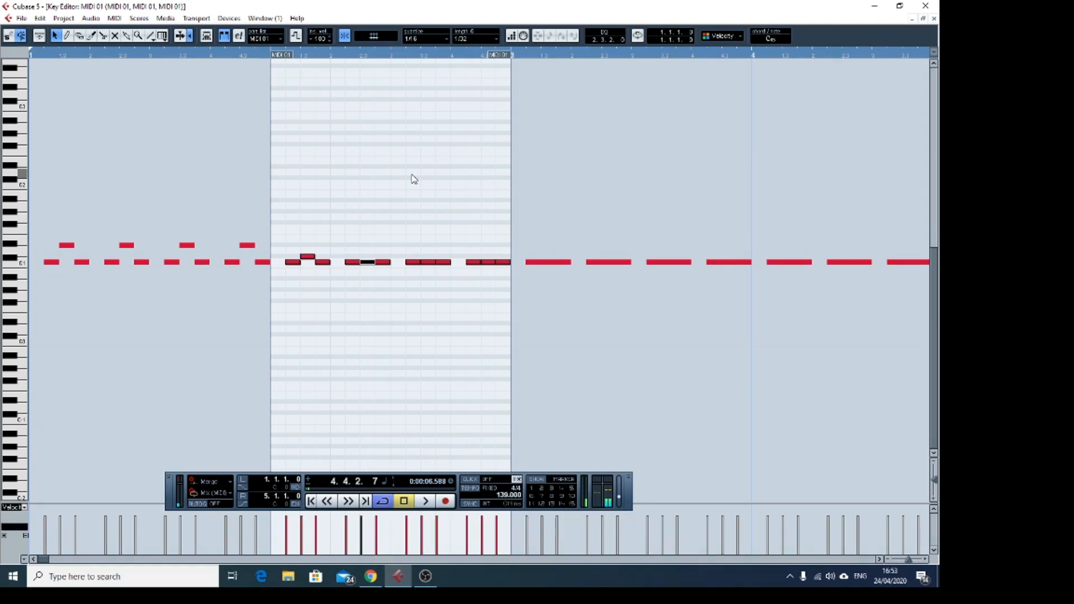
key("Right")
key("Right")
key("Right")
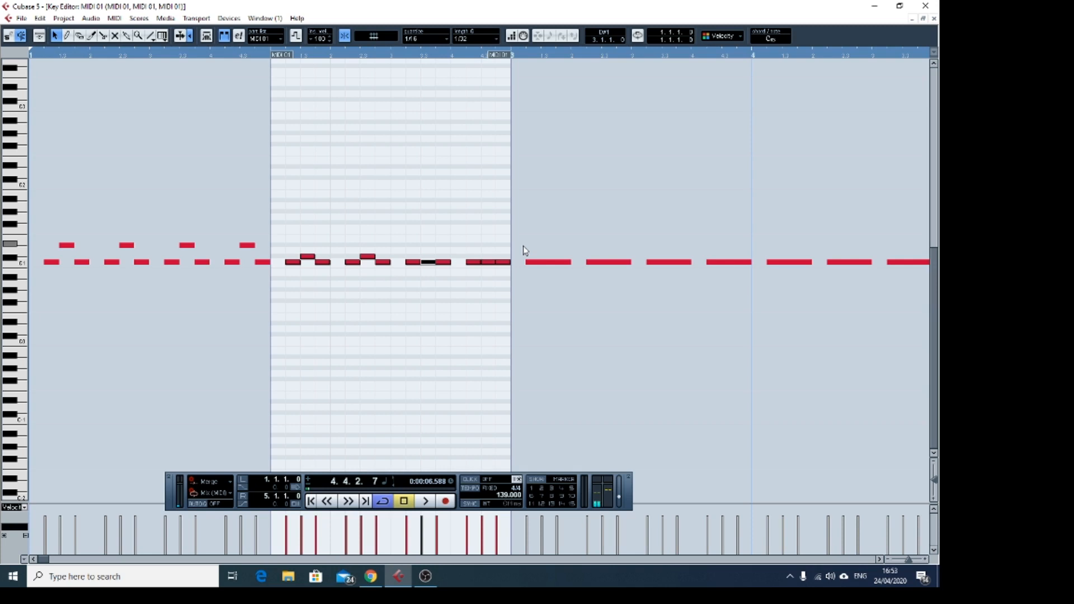
Raise the middle C1 note of the third and fourth groups in bar 2 by three semitones.
key("Up")
key("Up")
key("Up")
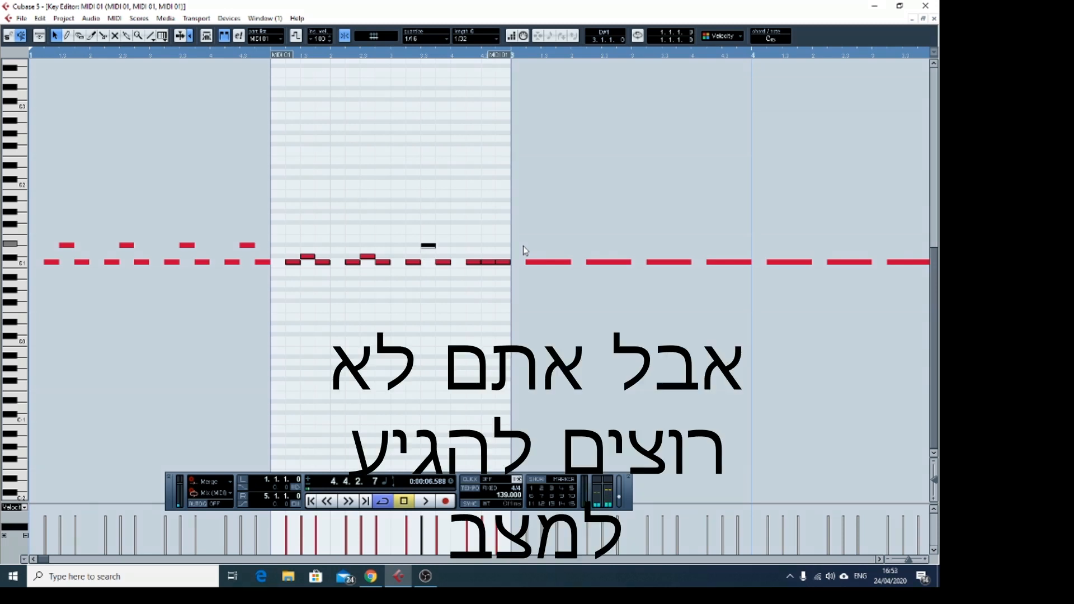
key("Right")
key("Right")
key("Right")
key("Up")
key("Up")
key("Up")
key("Right")
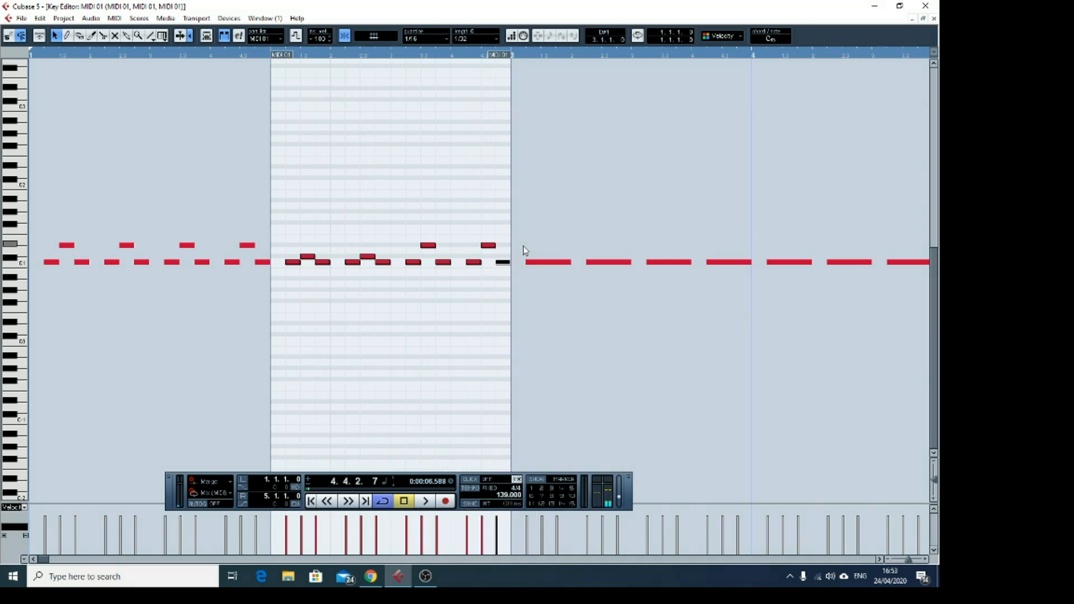
Raise the middle C1 note of the first three-note group in bar 3 by one semitone.
key("Right")
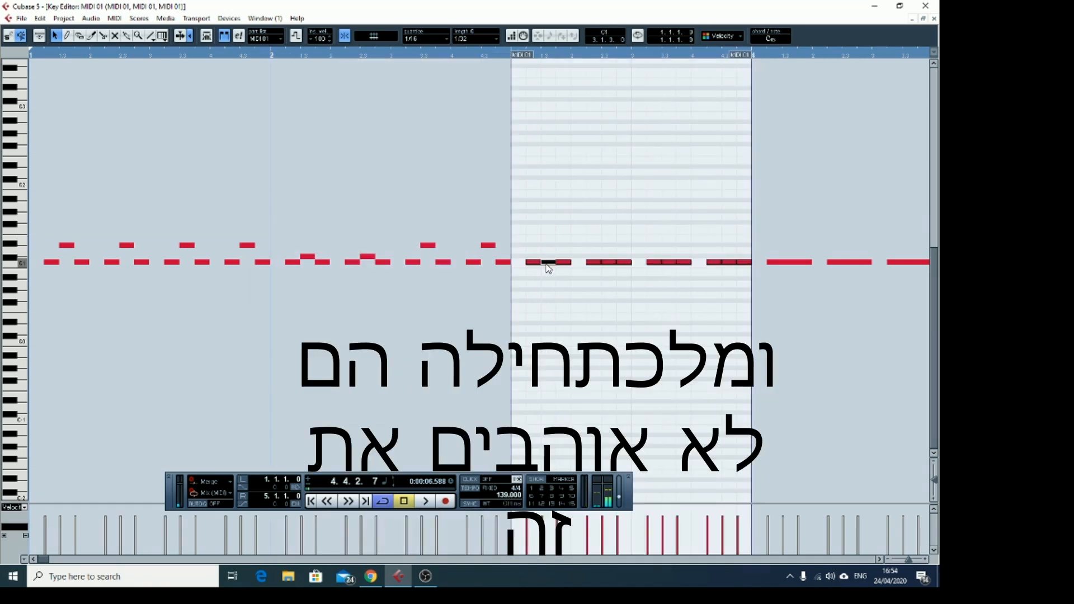
key("Up")
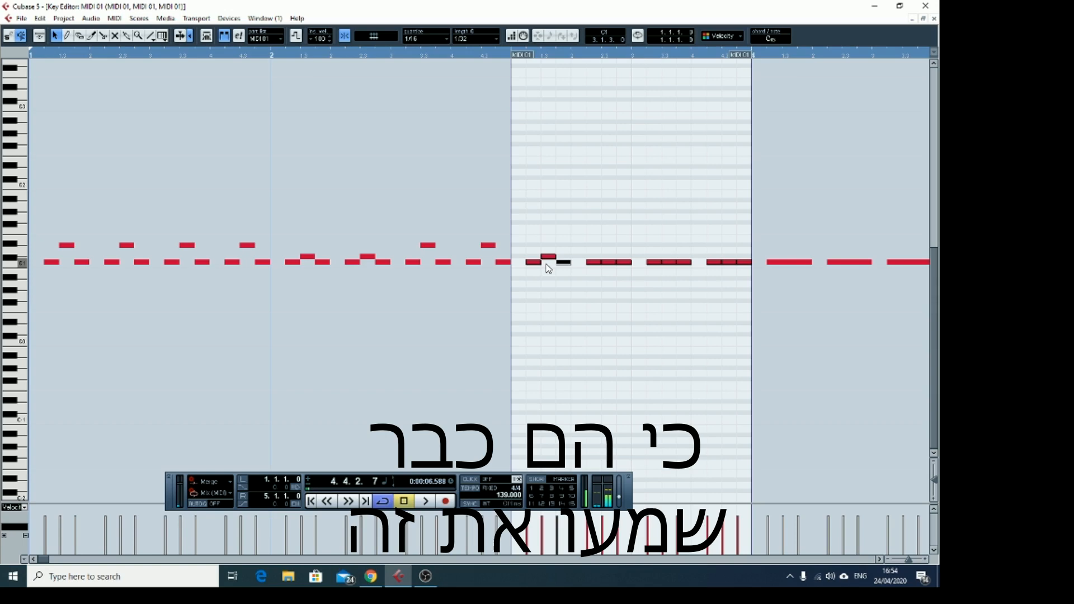
key("Right")
key("Right")
key("Right")
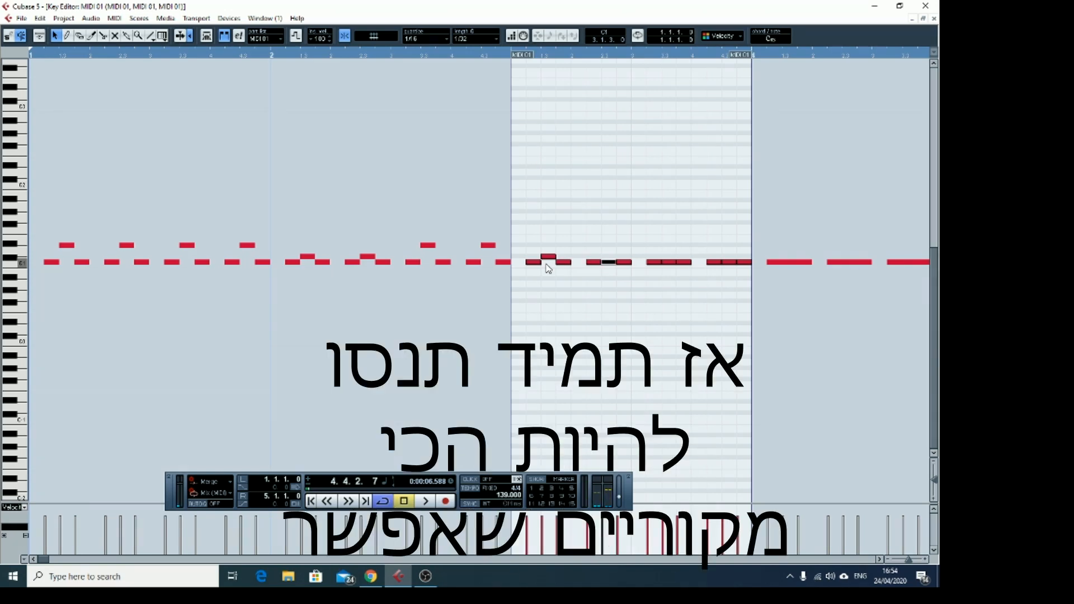
Play the bass line from the start of the loop through to bar 3 and stop playback.
left_click(313, 504)
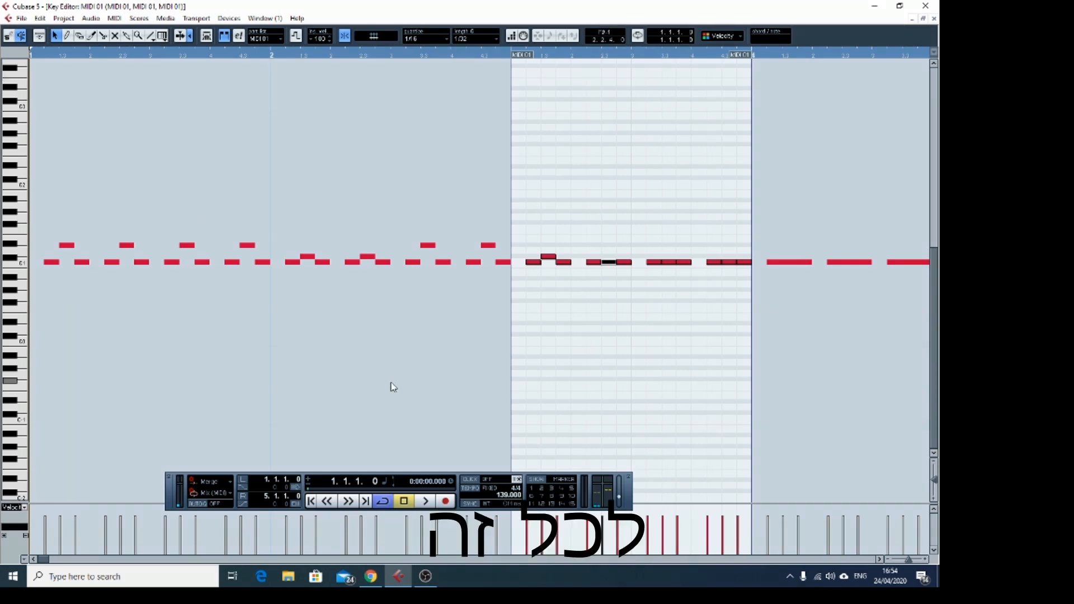
key("space")
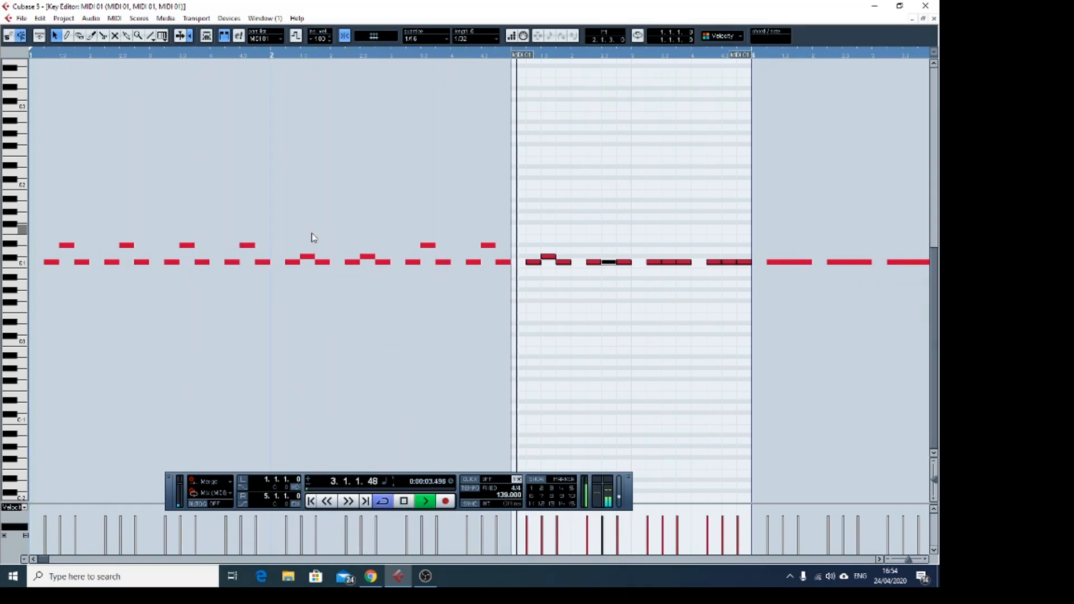
key("space")
In bar 3, raise the middle note of the second group by one semitone and those of the last two groups by three semitones.
key("Right")
key("Right")
key("Right")
key("Up")
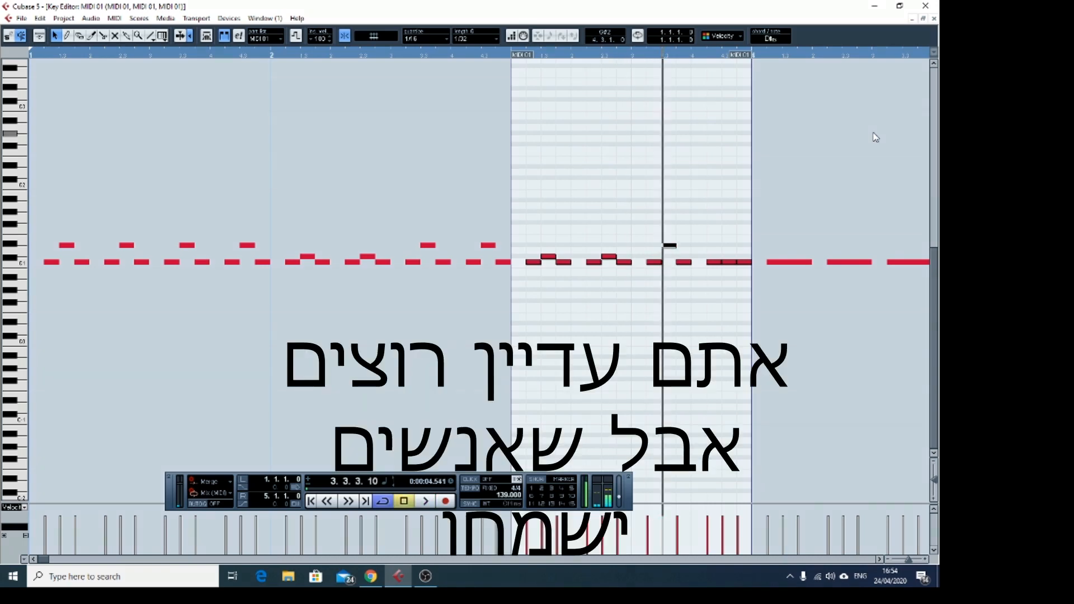
key("Right")
key("Right")
key("Up")
key("Up")
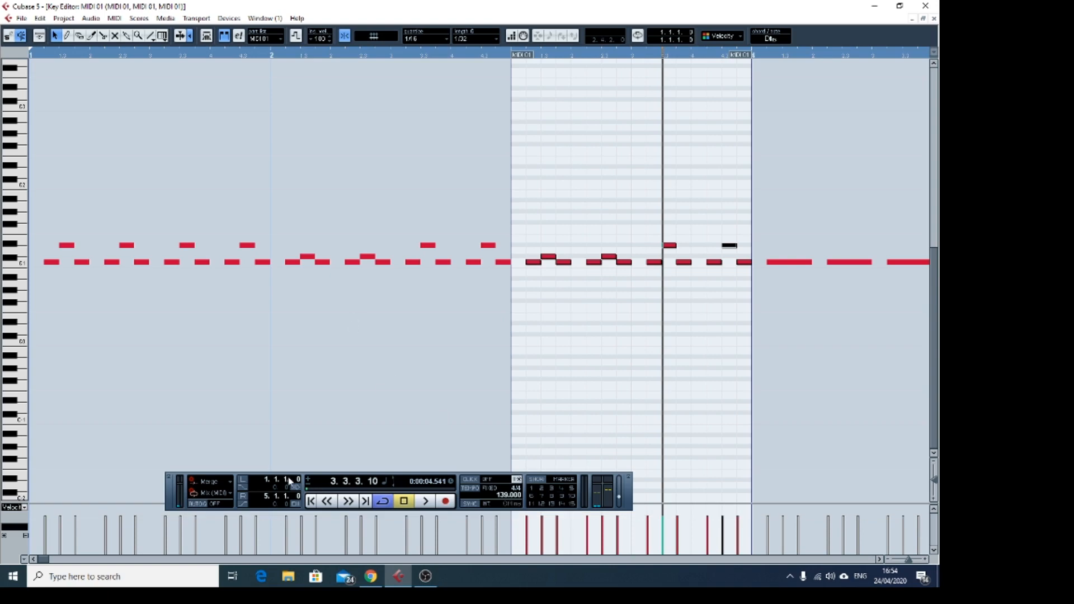
Play the edited bass line again from the beginning of the loop to check it, stopping playback when done.
left_click(311, 505)
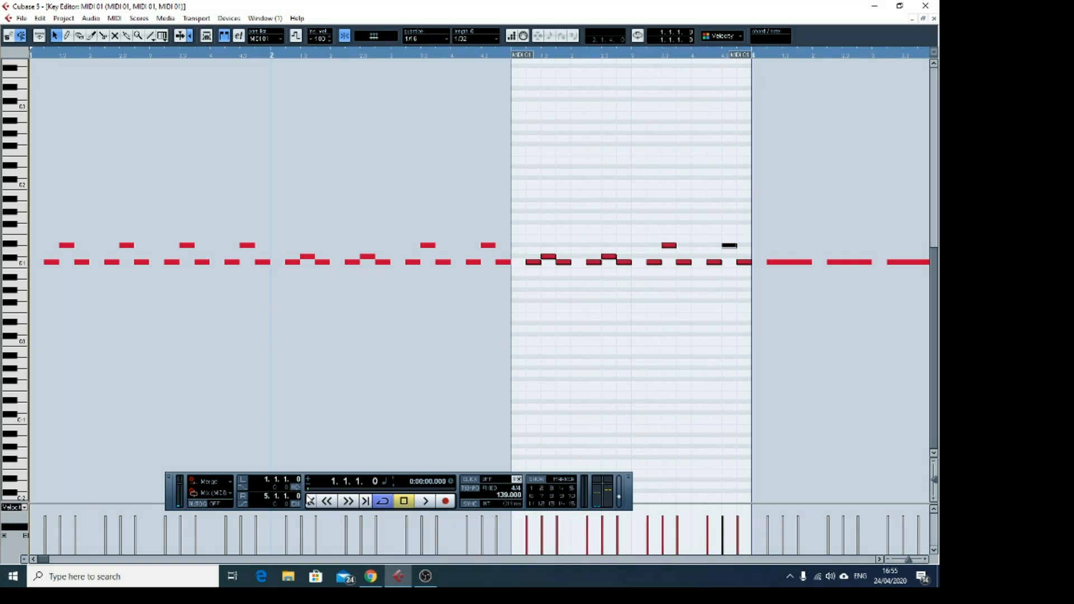
key("space")
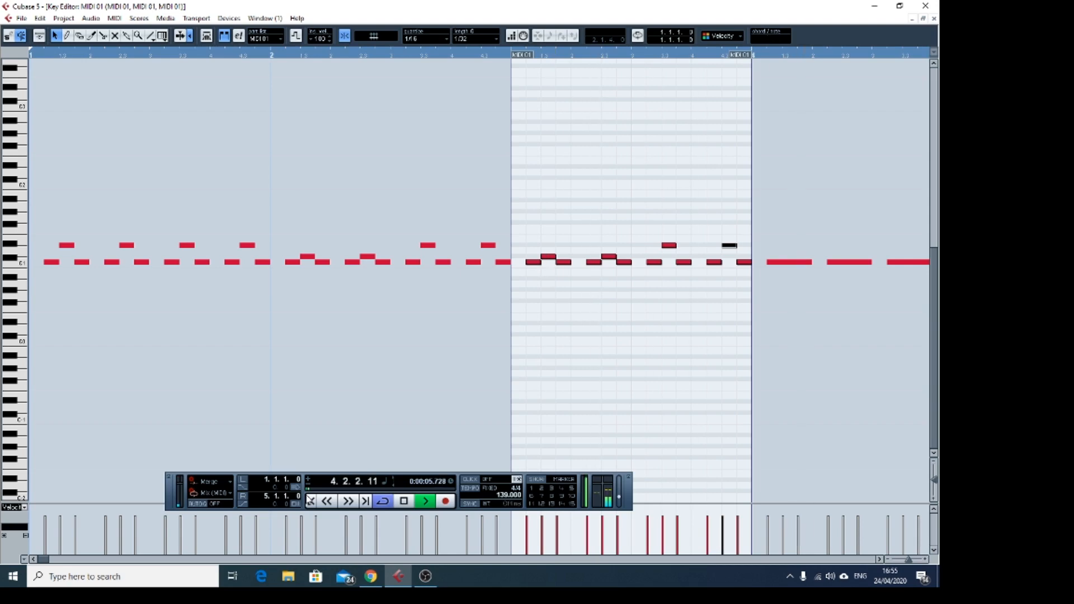
key("space")
left_click_drag(65, 55, 2, 58)
left_click(261, 103)
key("space")
key("space")
Delete the four raised D#1 notes from the first bar.
left_click_drag(65, 246, 127, 245)
key("Delete")
left_click_drag(190, 202, 3, 223)
key("Delete")
key("Delete")
Set the loop range around the notes of the first bar and audition that bar.
key("ctrl+a")
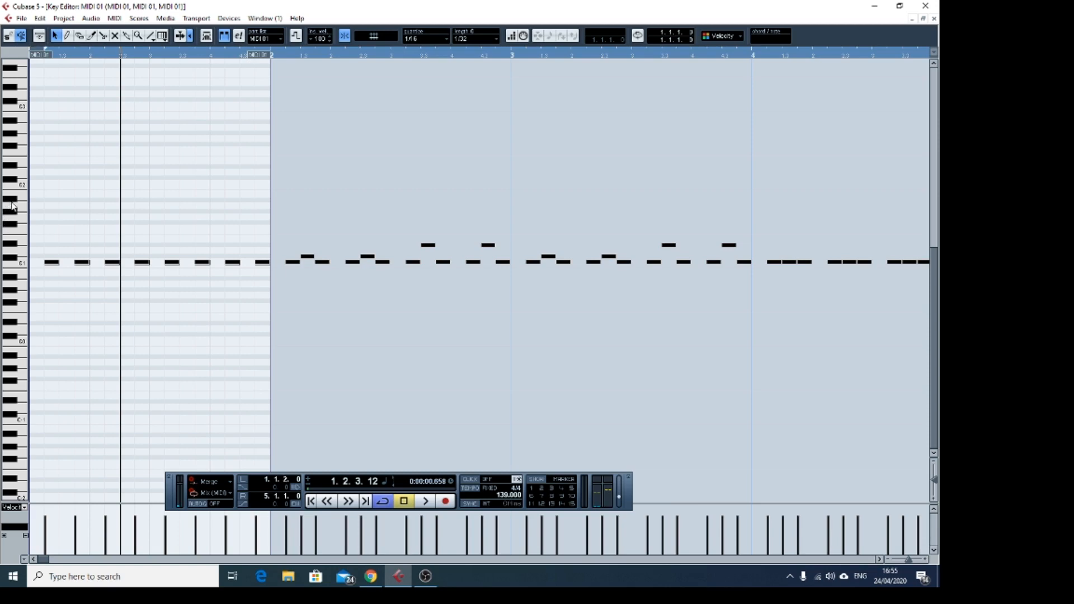
left_click_drag(35, 214, 286, 324)
key("p")
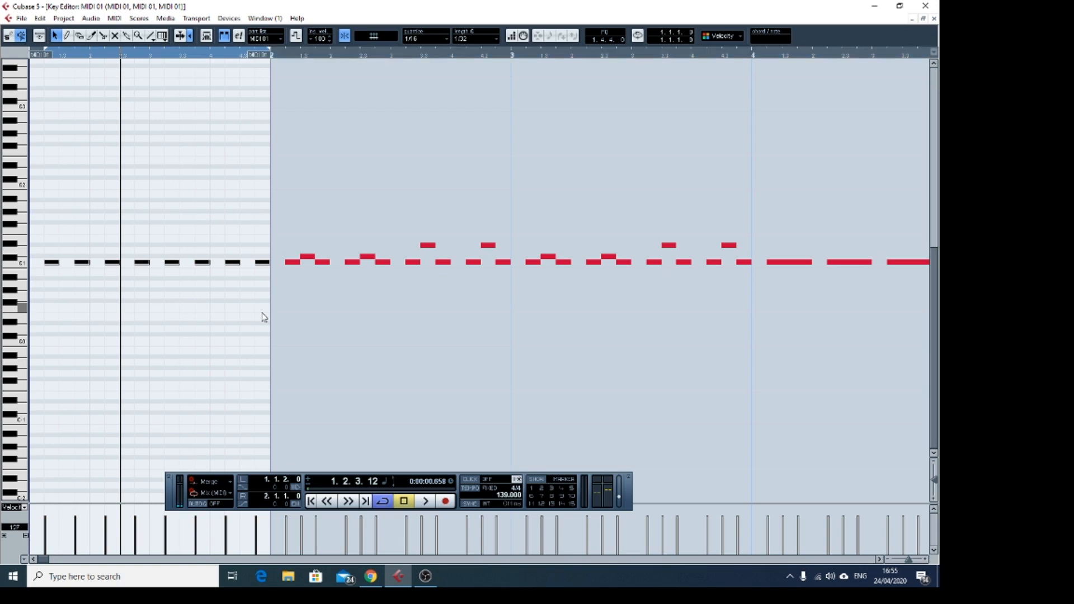
key("space")
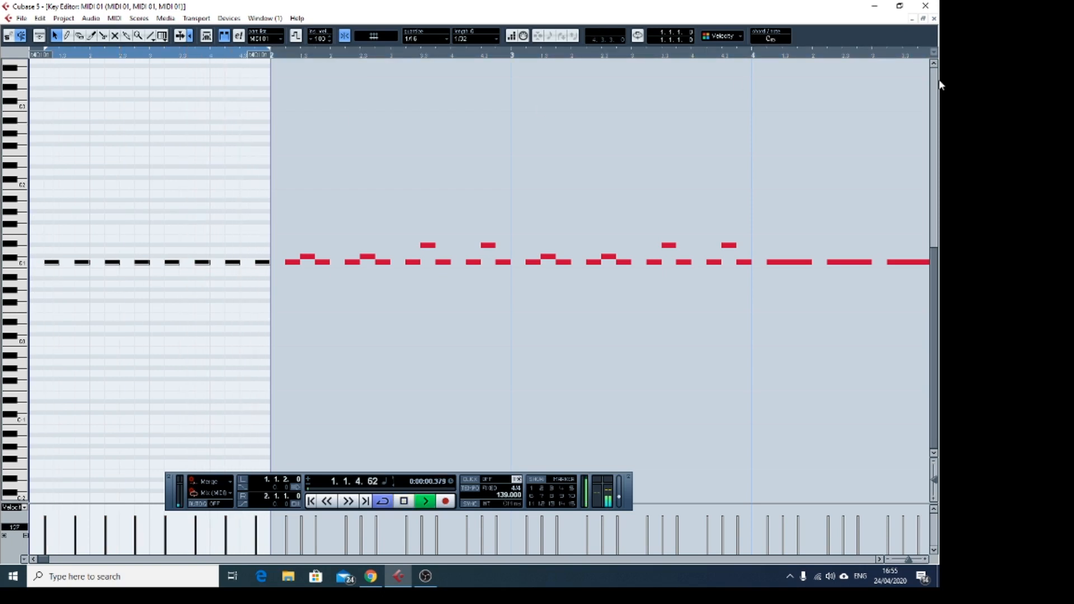
key("space")
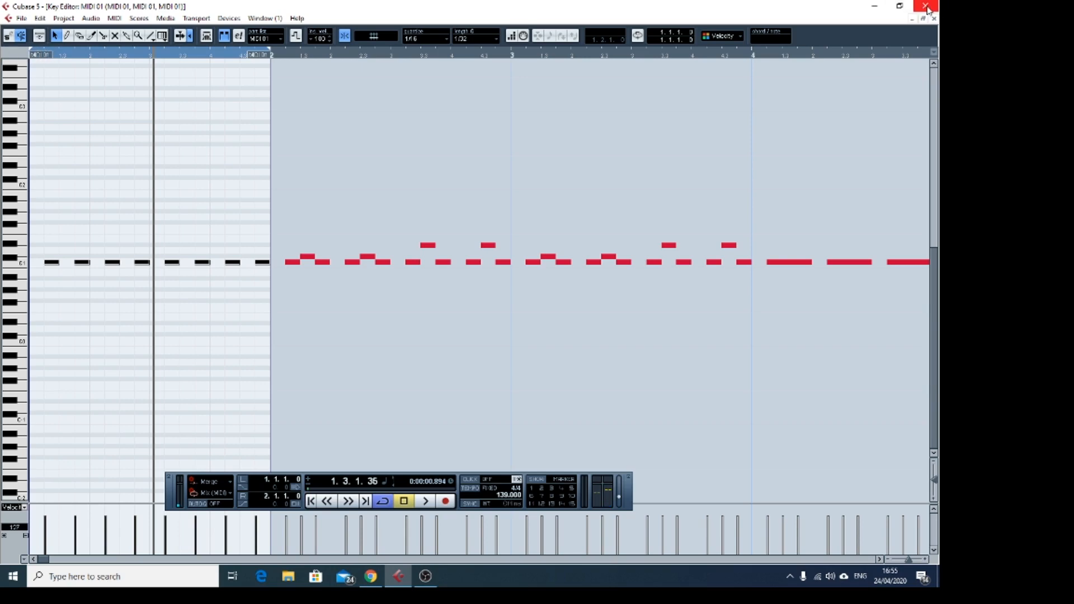
Solo the Audio 03 track in the project window and reopen the four MIDI 01 parts in the Key Editor.
left_click(912, 19)
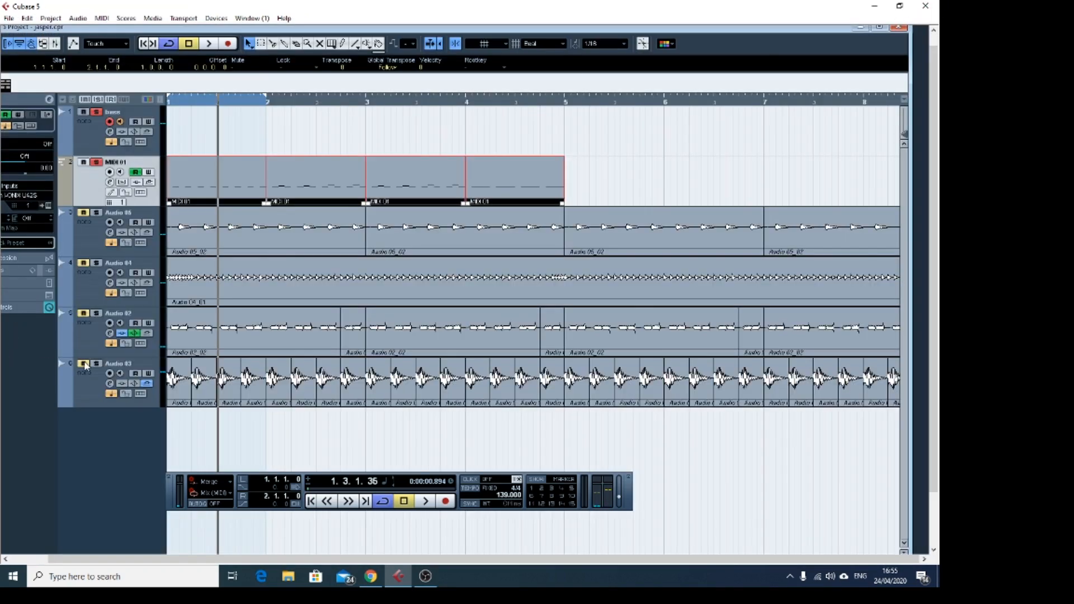
double_click(197, 188)
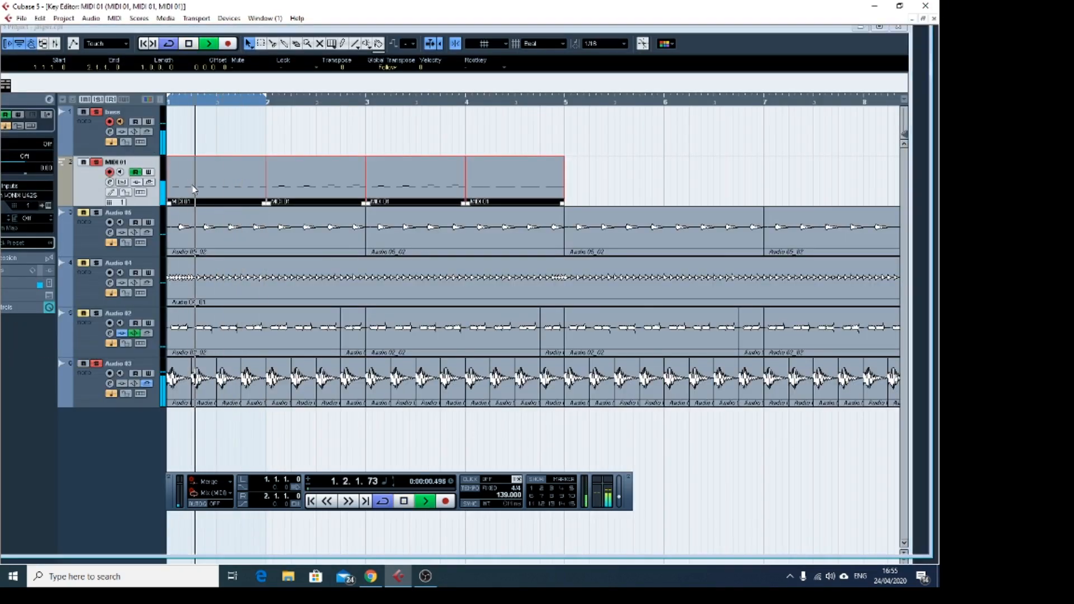
key("space")
Undo the deletion of the raised D#1 notes in bar 1.
key("ctrl+z")
key("ctrl+z")
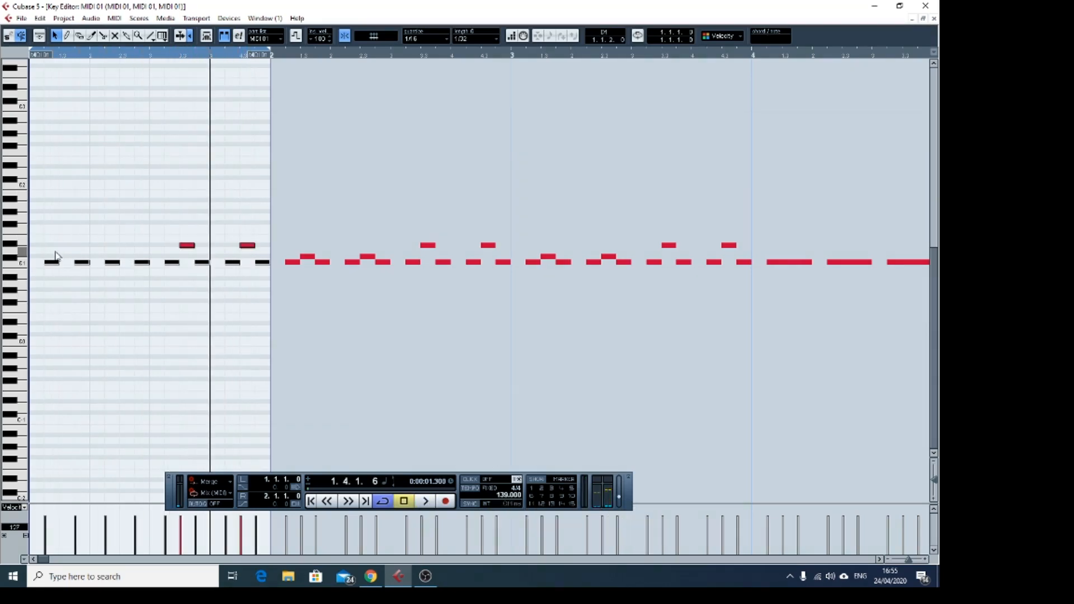
Delete the first, fourth, fifth and last C1 notes of bar 1 and play the bar from the start.
left_click(52, 273)
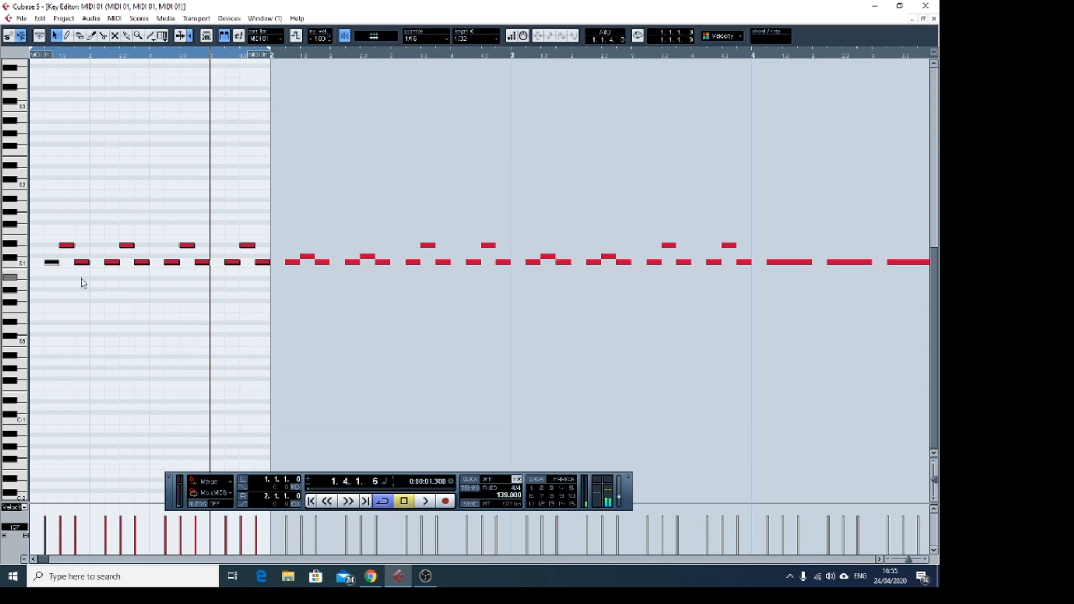
left_click(142, 263)
key("Delete")
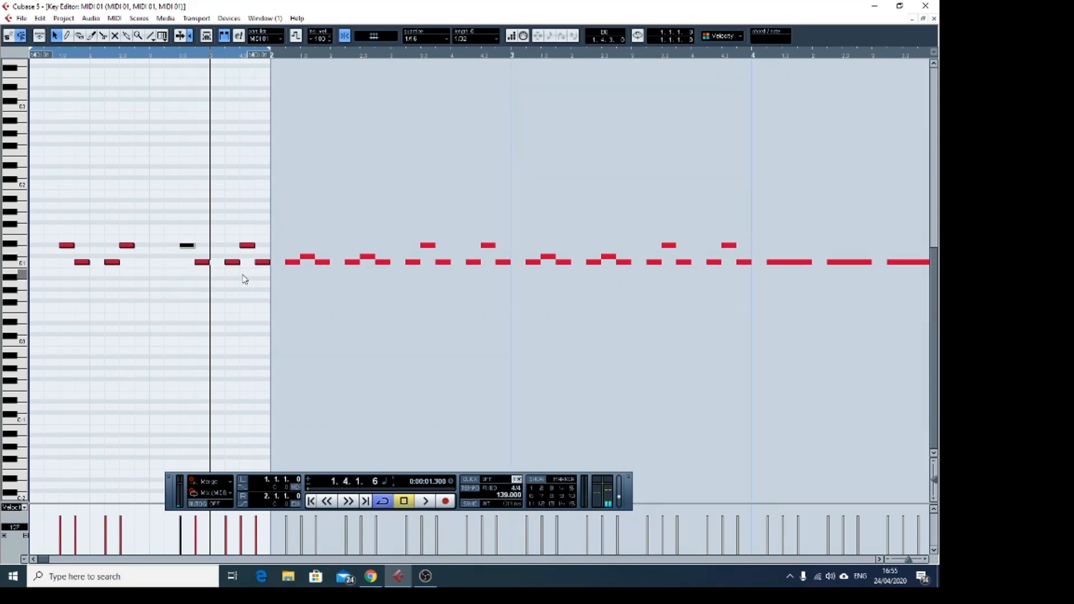
left_click(312, 502)
key("space")
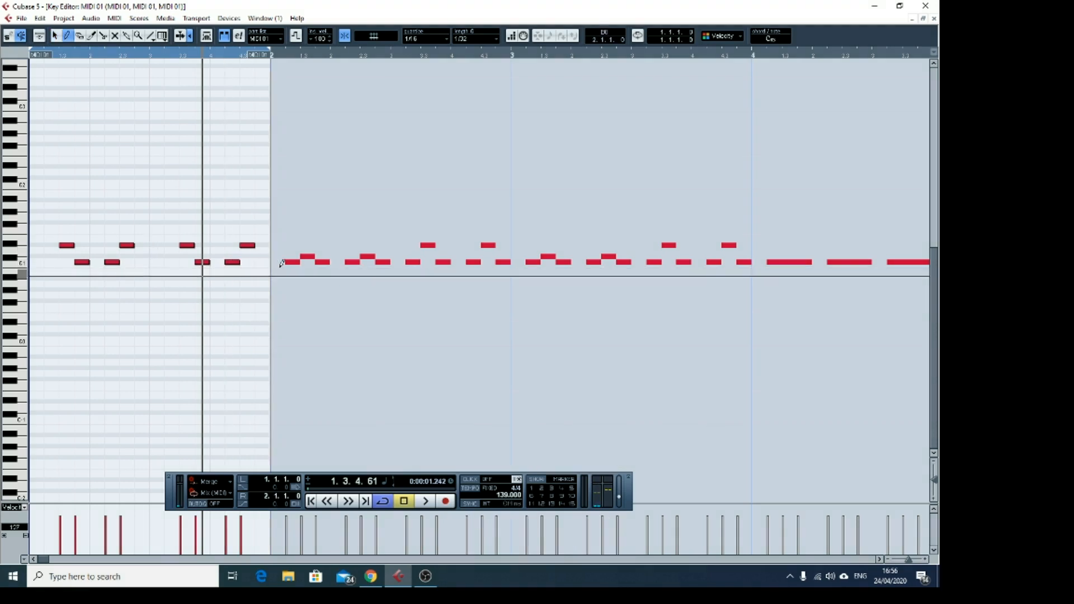
Close the Key Editor and delete the MIDI 01 parts in bars 2 to 4.
left_click(938, 6)
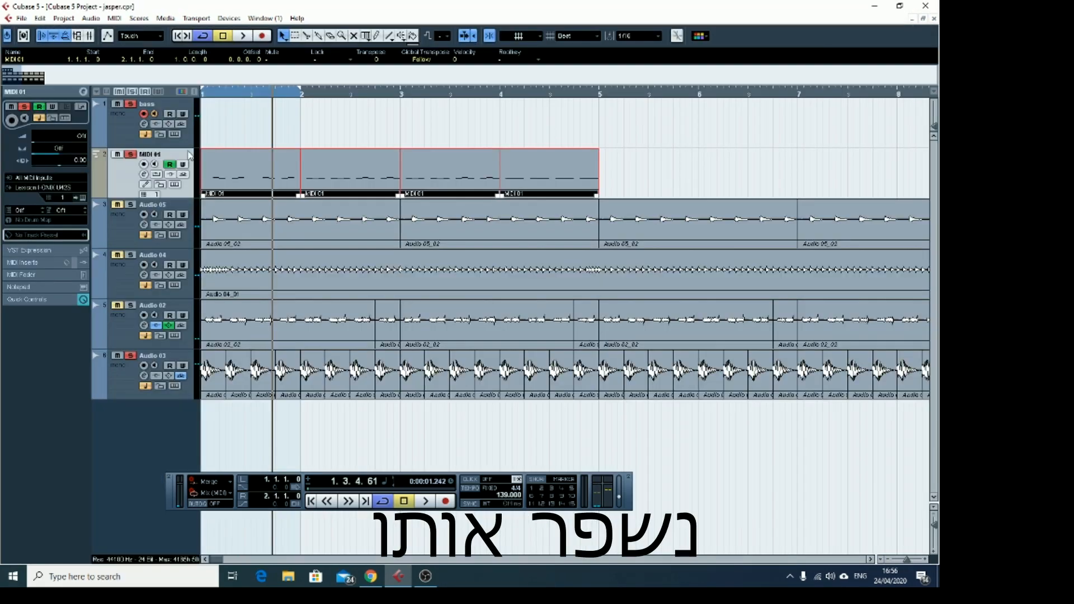
left_click_drag(361, 144, 497, 186)
key("Delete")
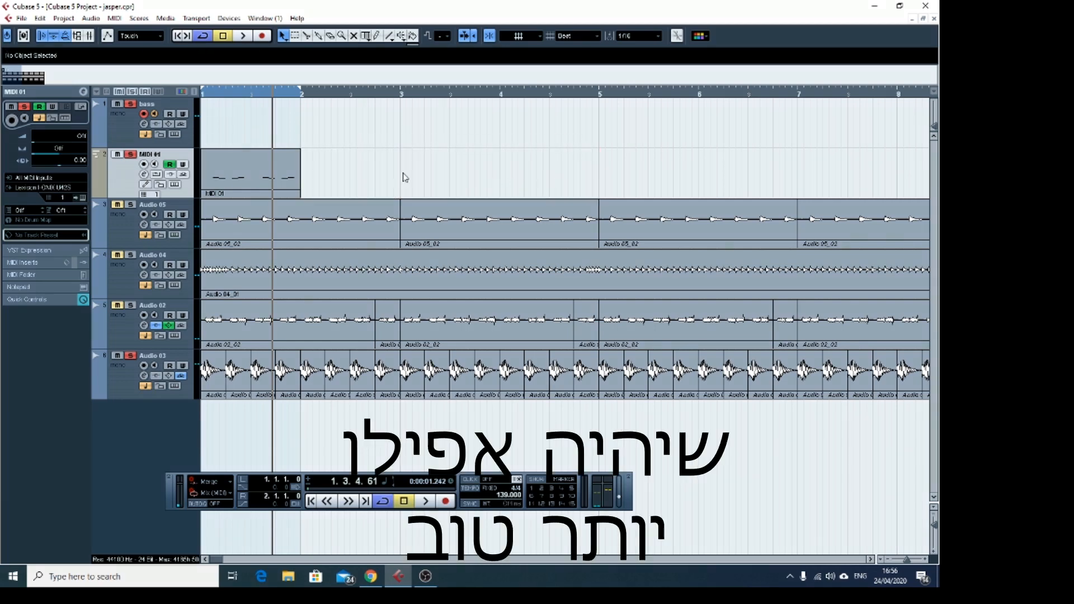
Duplicate the first-bar MIDI 01 part three times and extend the loop range to bar 5.
left_click(247, 170)
key("ctrl+d")
key("ctrl+d")
key("ctrl+d")
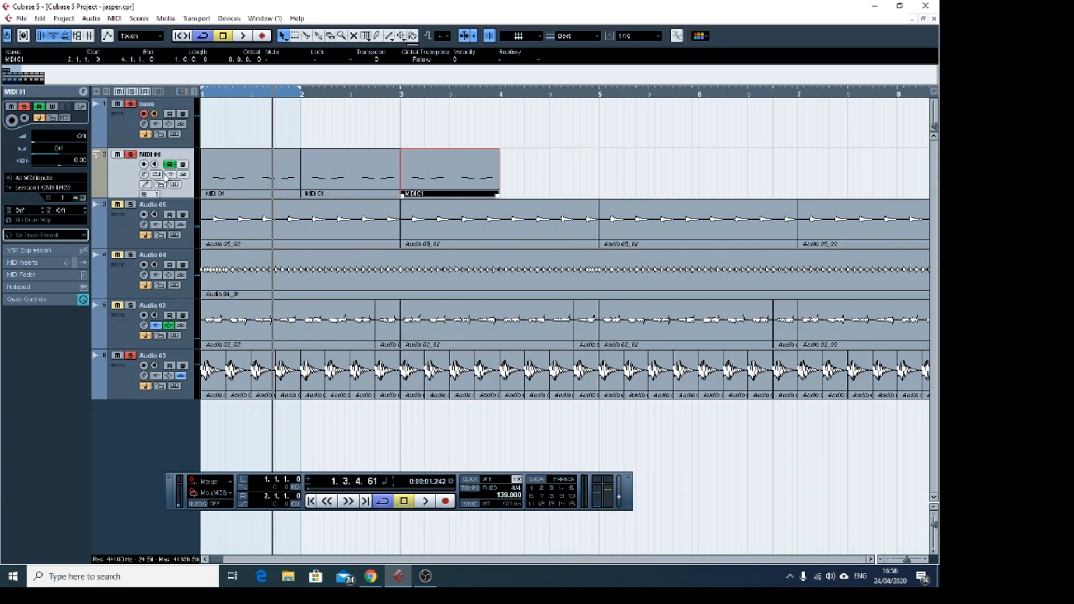
left_click_drag(300, 94, 567, 107)
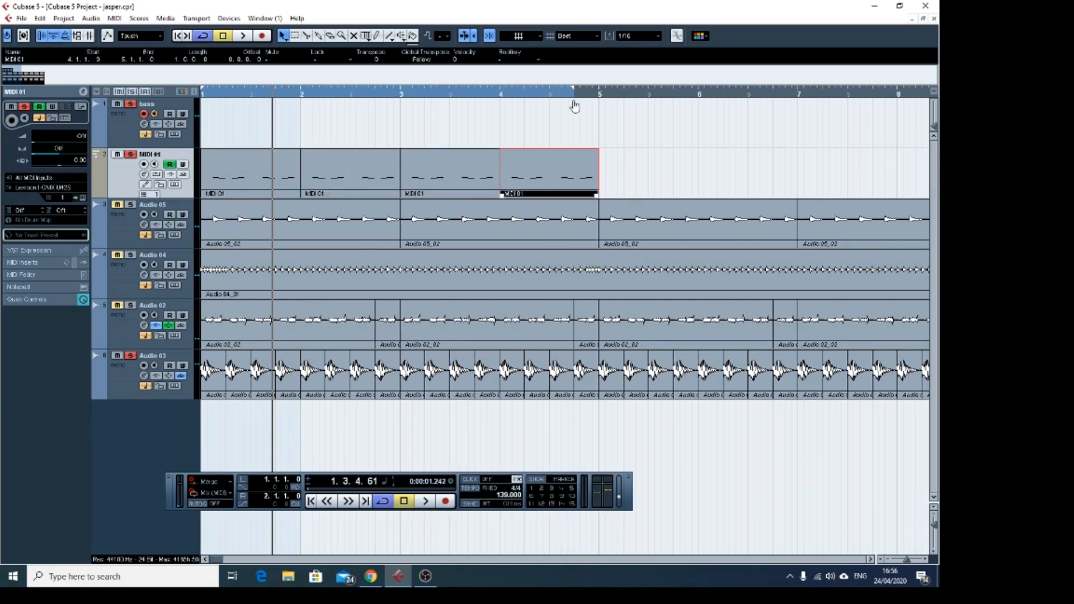
Play the new four-bar pattern from the start and open all four MIDI 01 parts together in the Key Editor.
left_click(182, 36)
key("space")
mouse_move(704, 135)
left_mouse_down()
mouse_move(383, 144)
mouse_move(230, 178)
left_mouse_up()
double_click(230, 177)
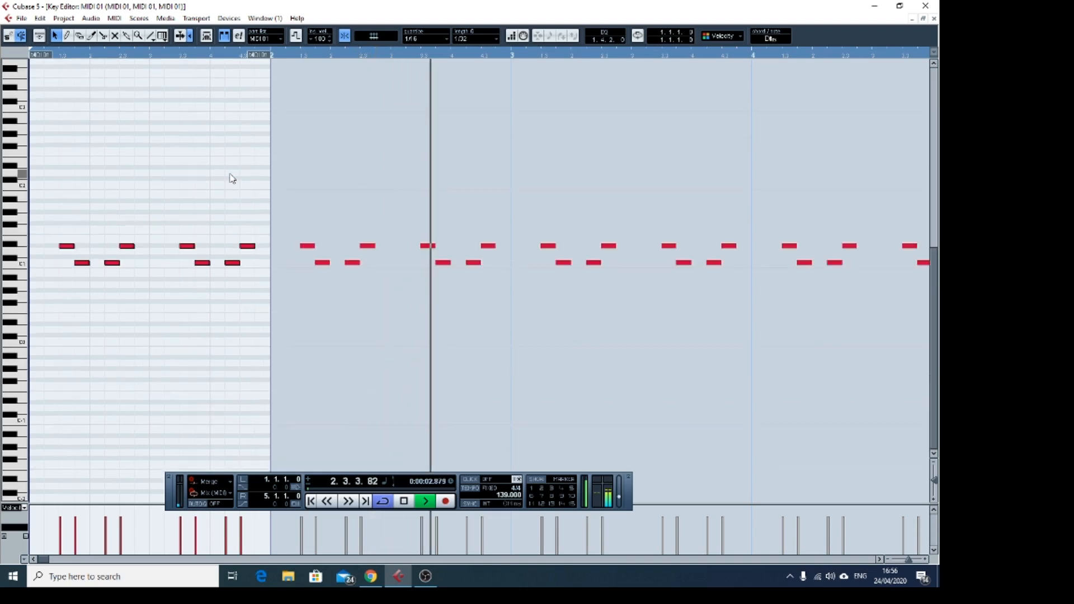
key("space")
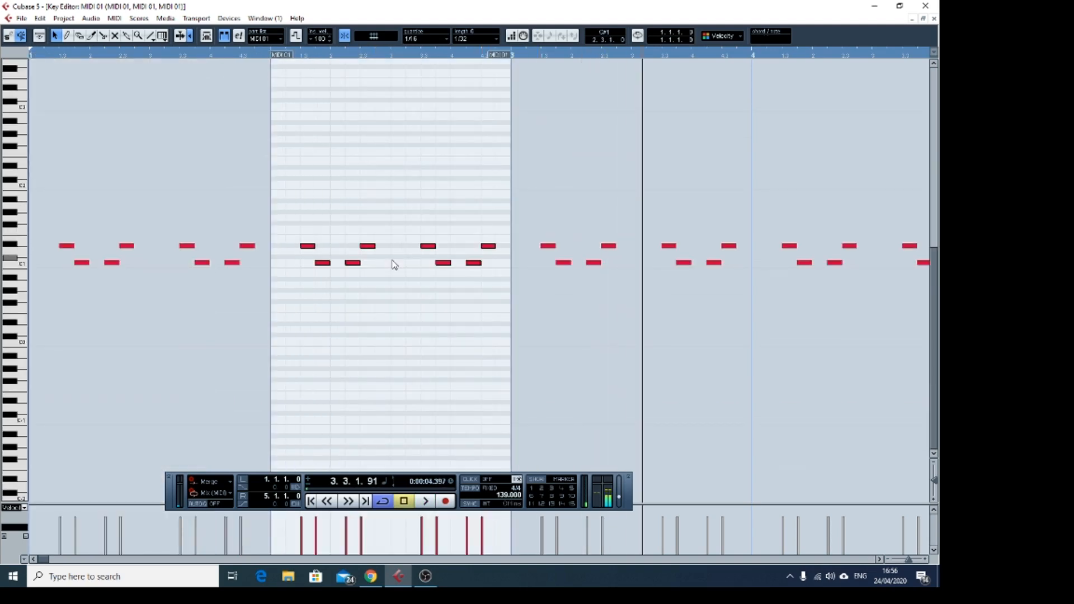
Draw two C1 notes in bar 2, one just before its first D#1 note and one just after its second.
key("8")
left_click(287, 263)
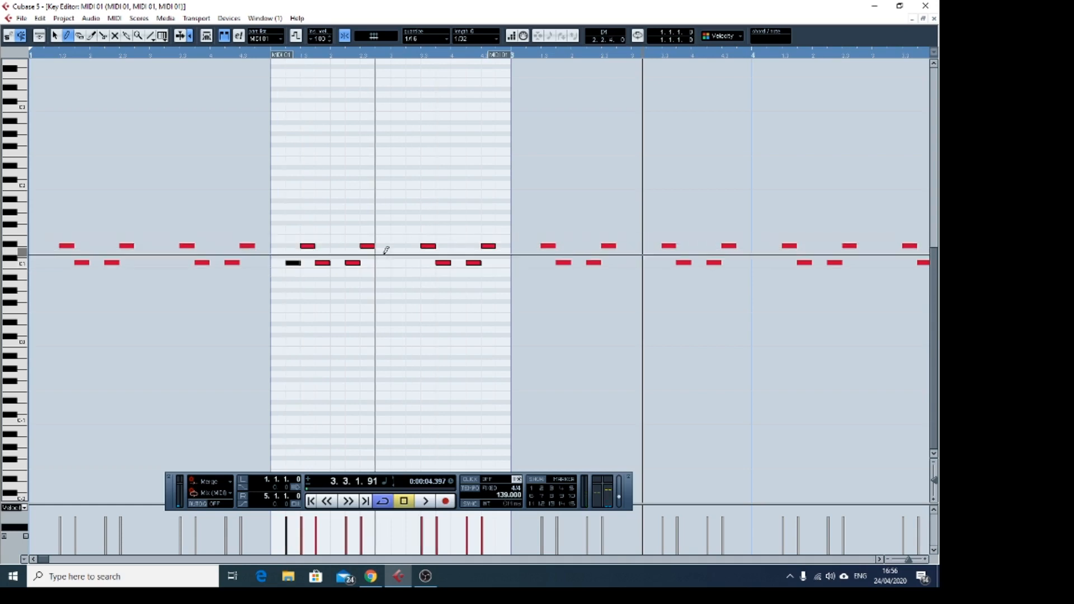
mouse_move(377, 263)
left_mouse_down()
mouse_move(405, 263)
mouse_move(390, 262)
left_mouse_up()
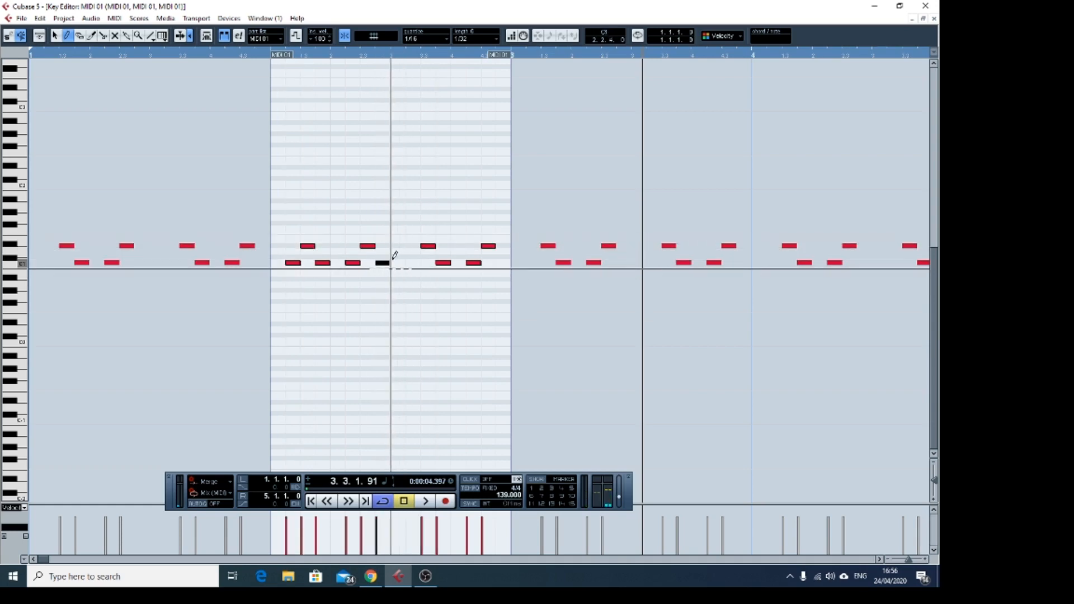
Move bar 2's third D#1 note one sixteenth earlier and its last one sixteenth later, and play from the start.
key("1")
left_click_drag(432, 247, 418, 247)
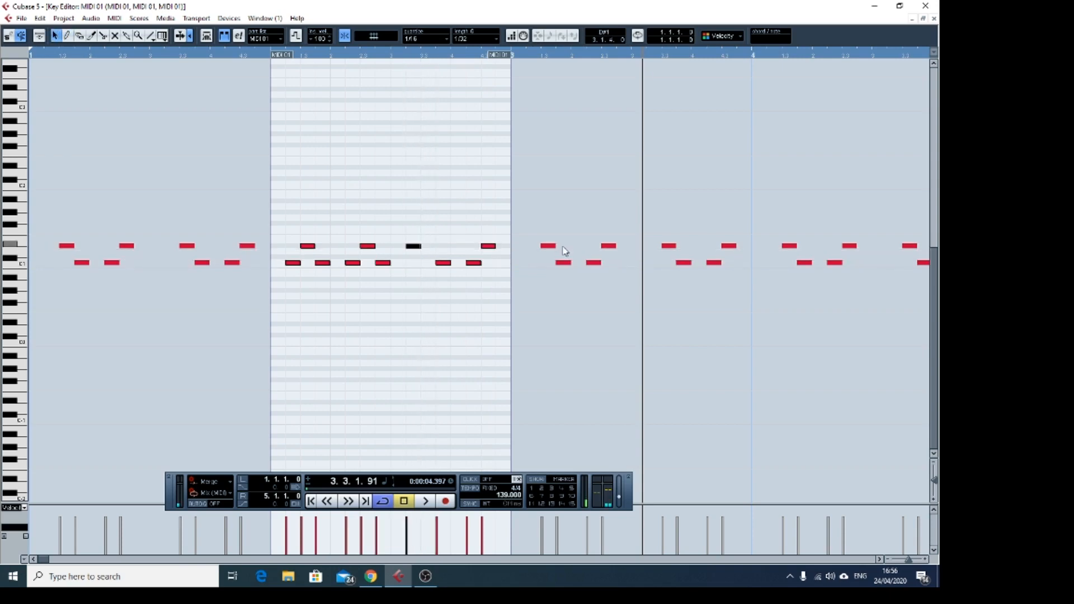
left_click_drag(488, 247, 500, 251)
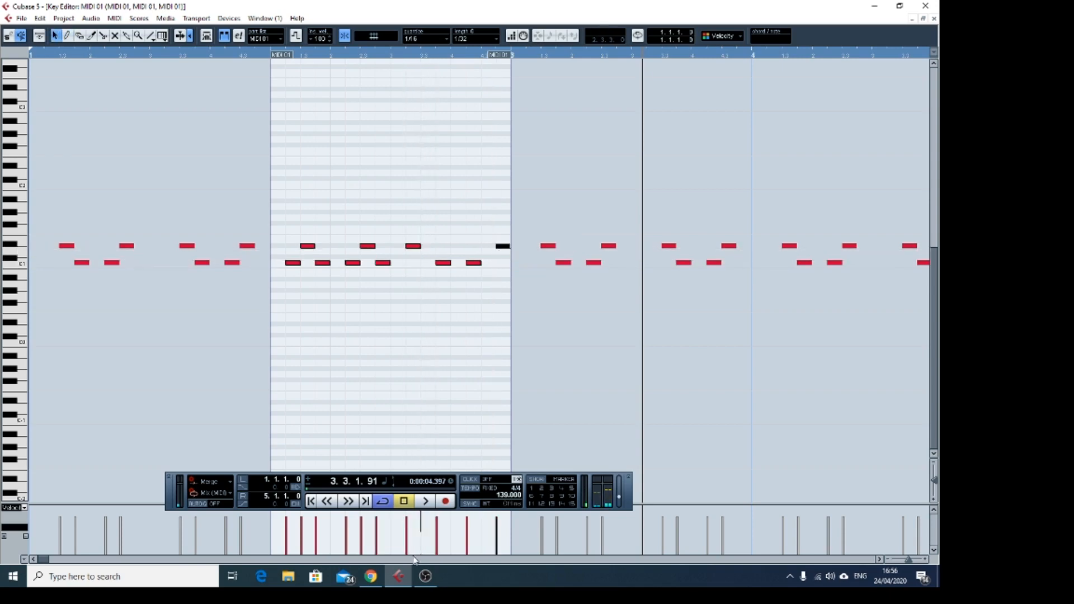
left_click(310, 503)
key("space")
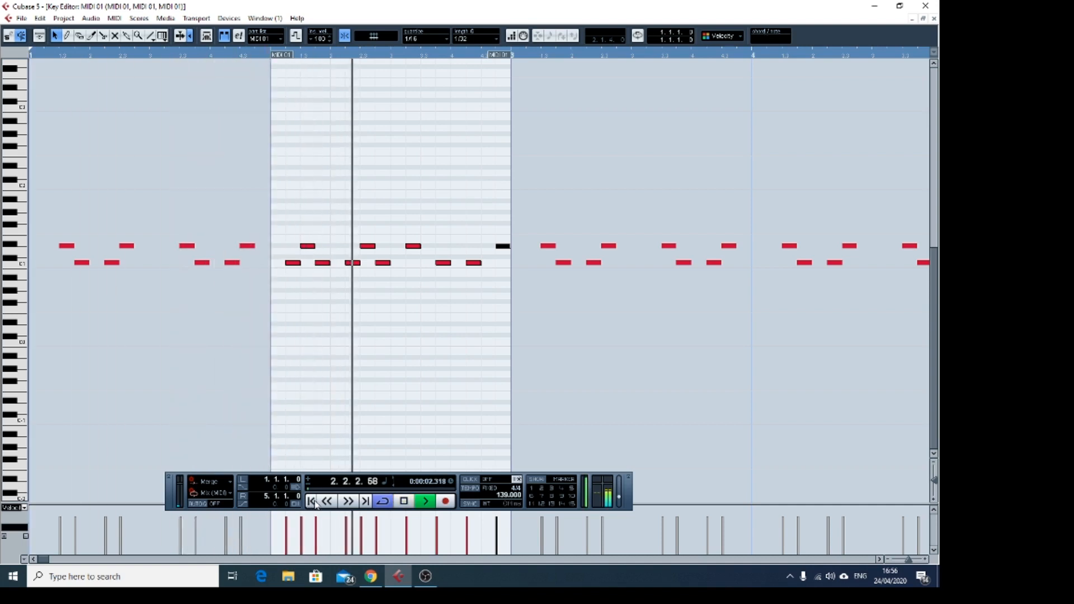
Undo the recent D#1 moves and the two added C1 notes in bar 2, and play the pattern from the start.
key("space")
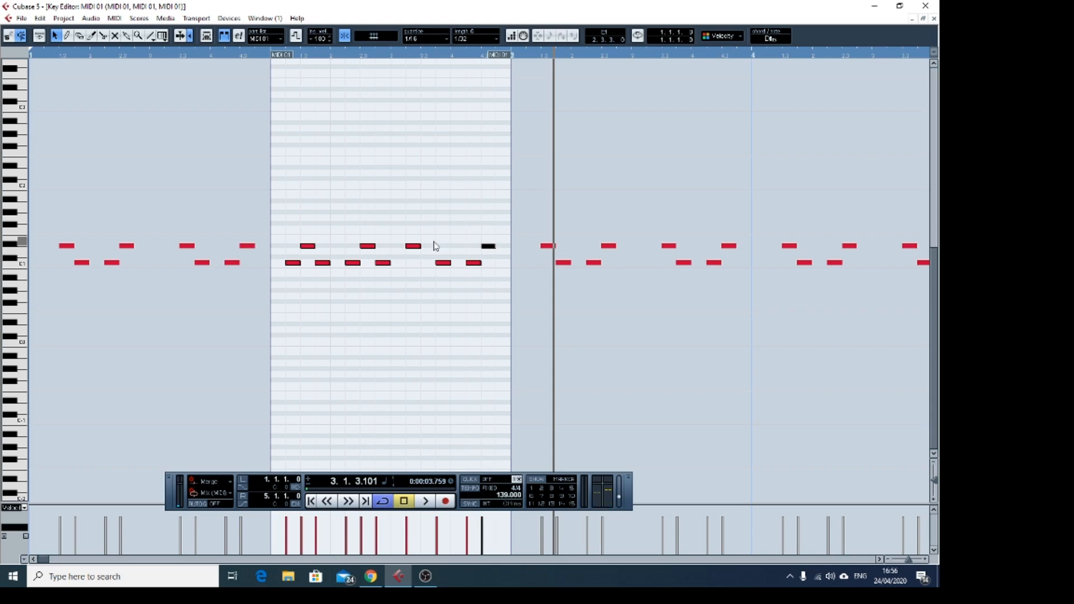
key("ctrl+z")
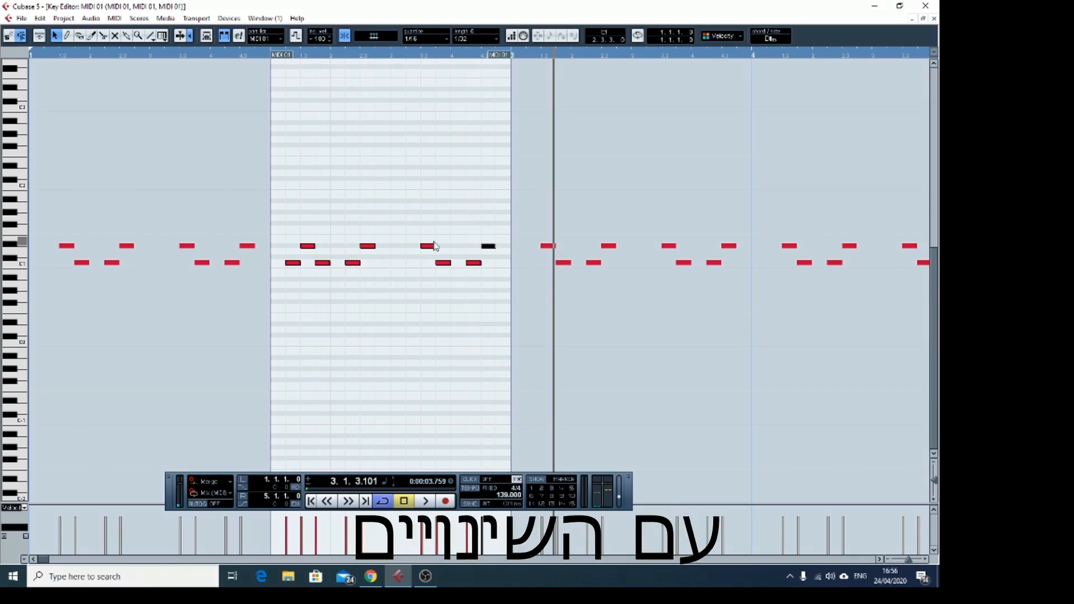
left_click(312, 501)
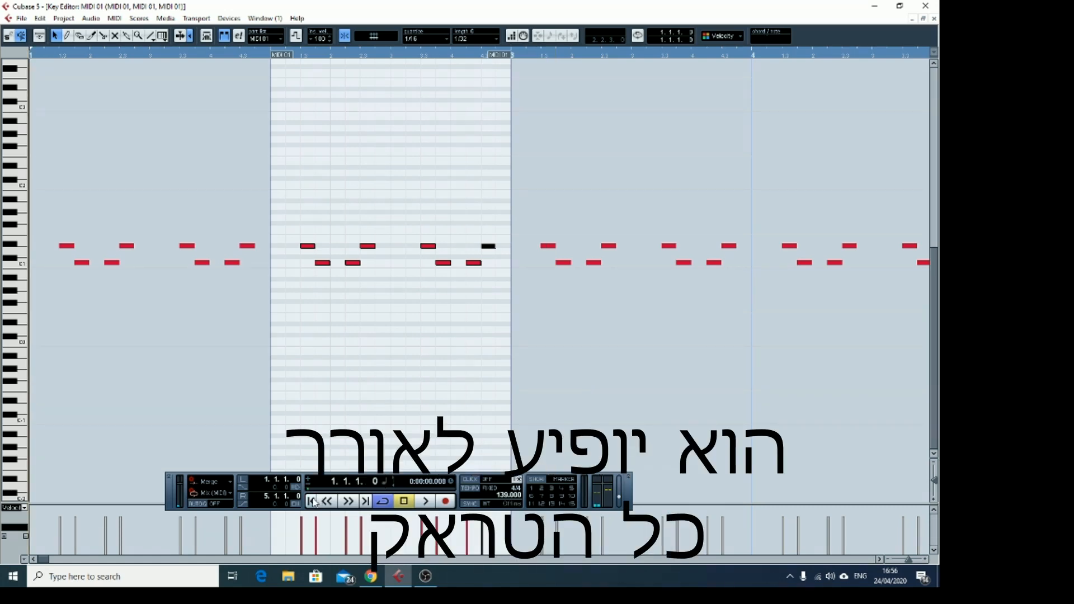
key("space")
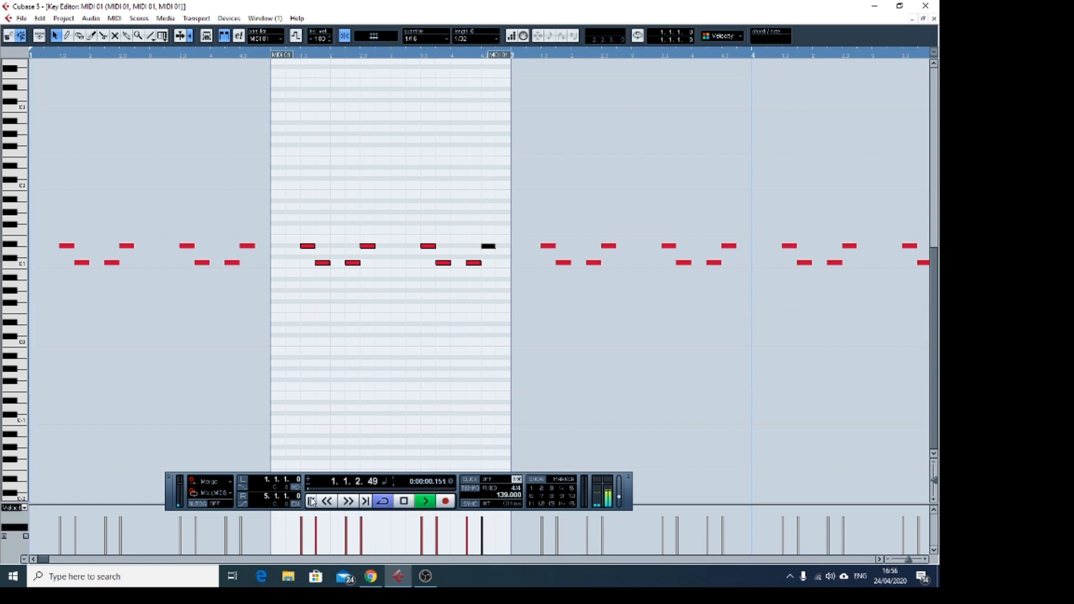
key("space")
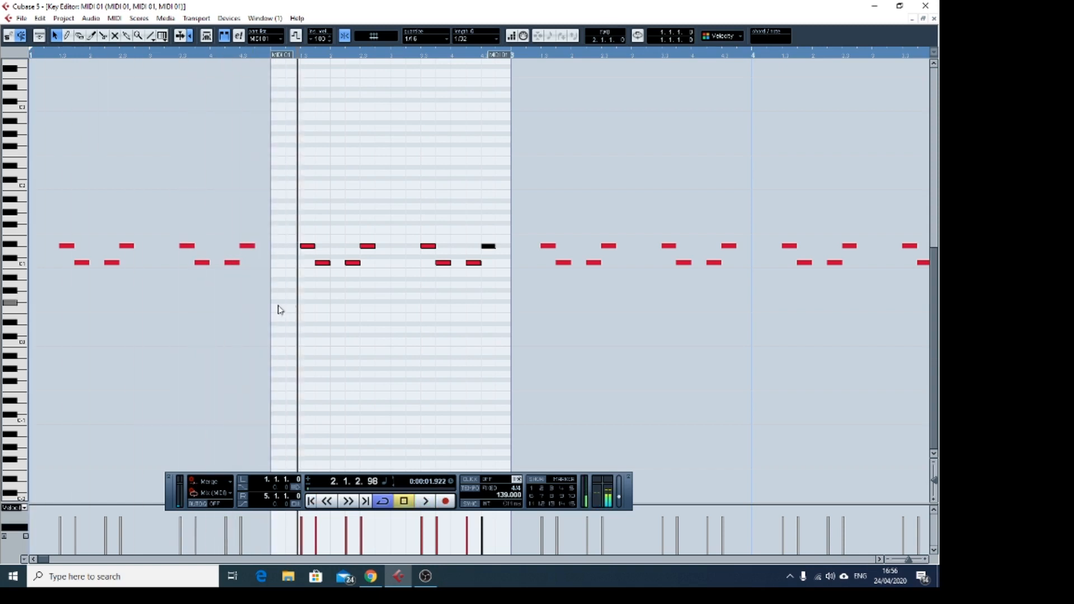
Redo the two added C1 notes in bar 2 and play the pattern from the start.
key("8")
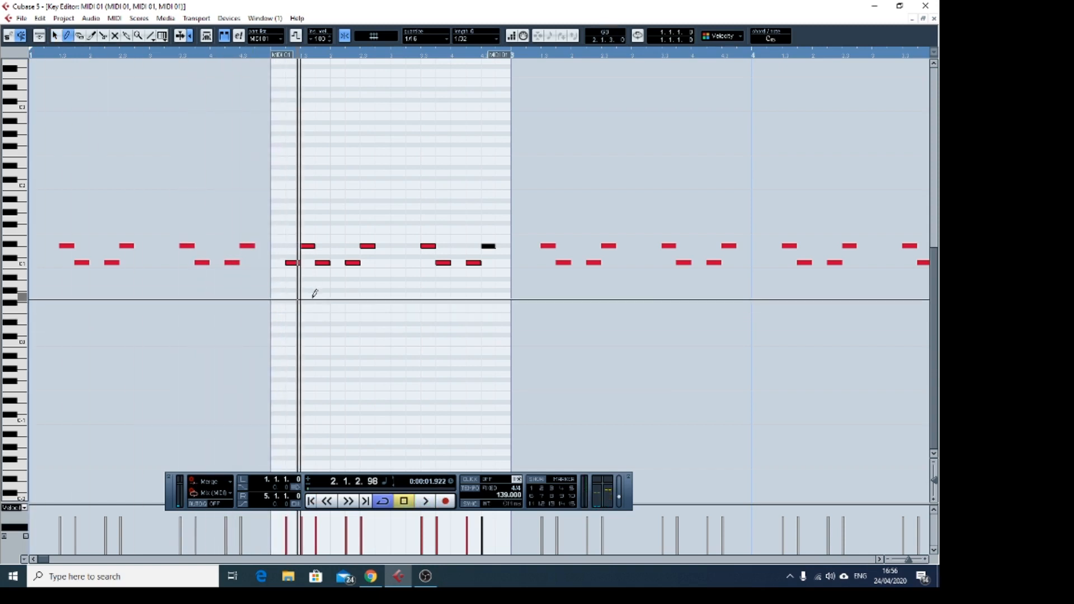
key("ctrl+shift+z")
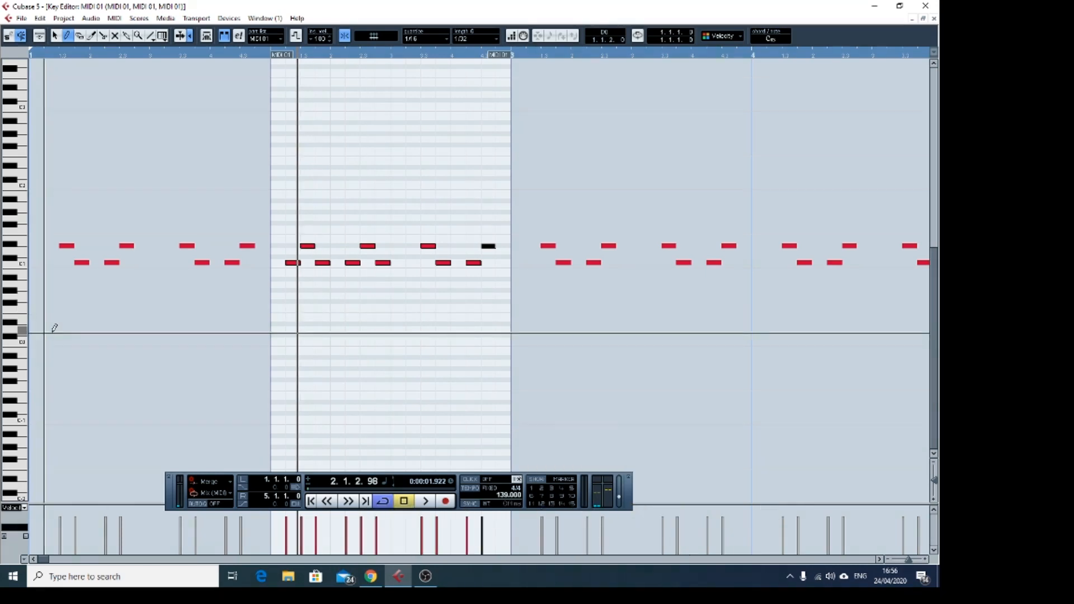
key("ctrl+z")
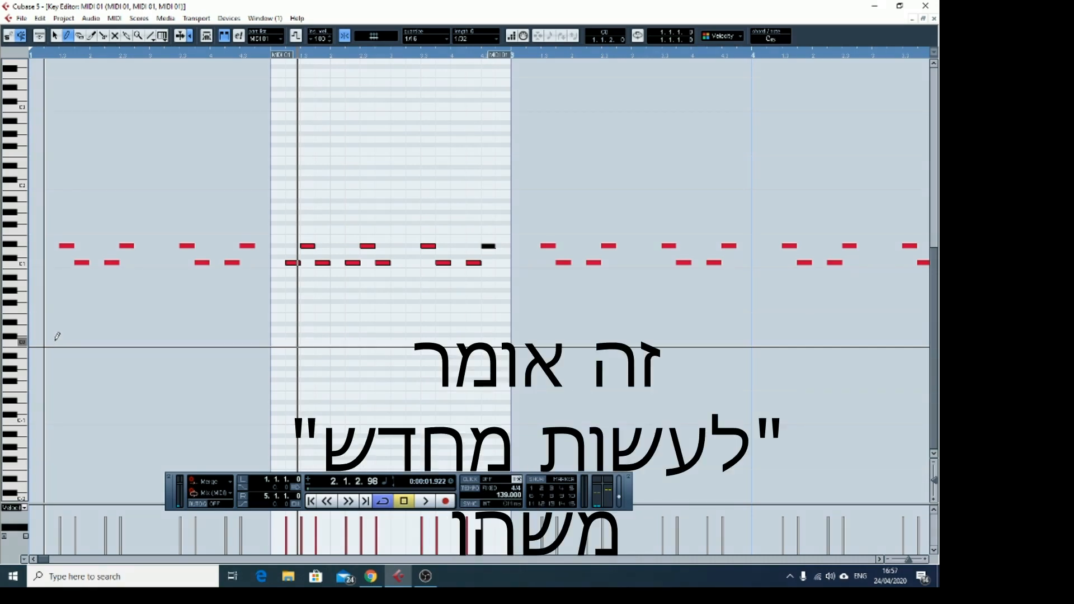
left_click(312, 501)
key("space")
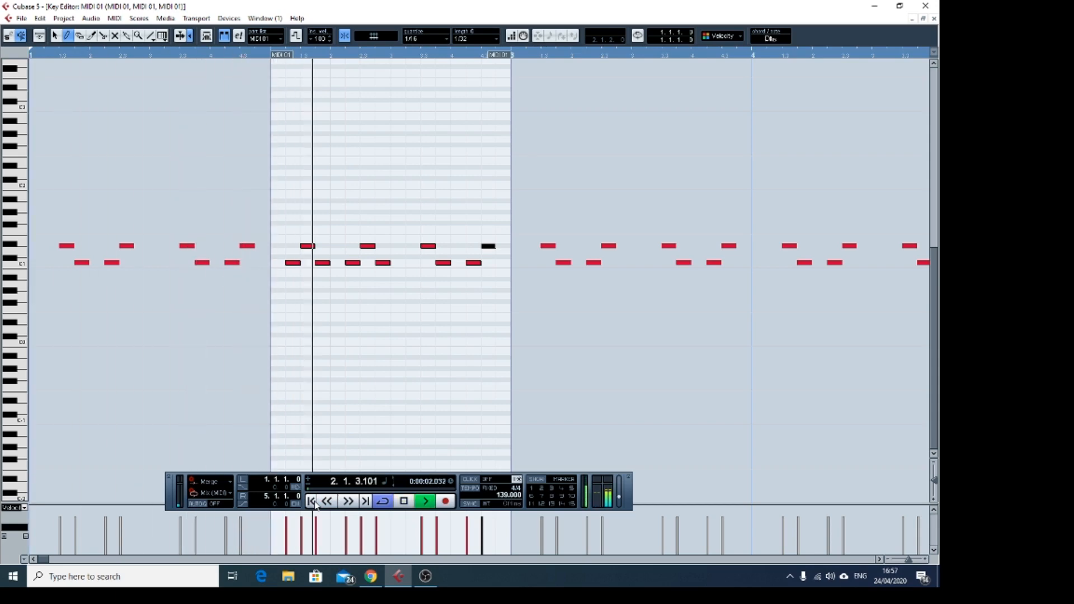
key("space")
Delete bar 2's C1 note just after its second D#1 and play the loop into bar 4.
key("1")
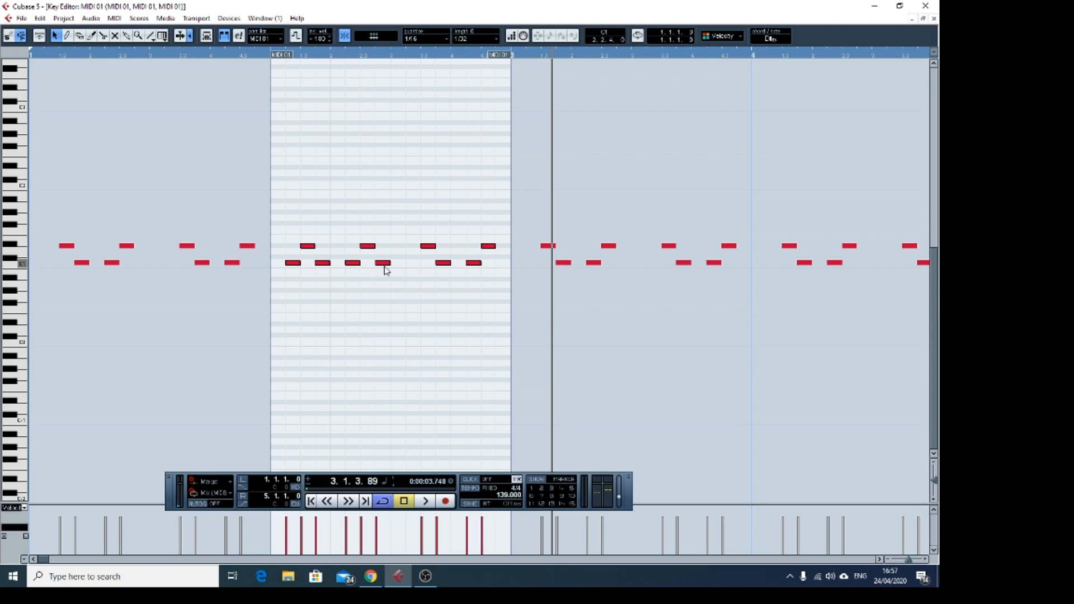
left_click_drag(32, 55, 34, 64)
key("space")
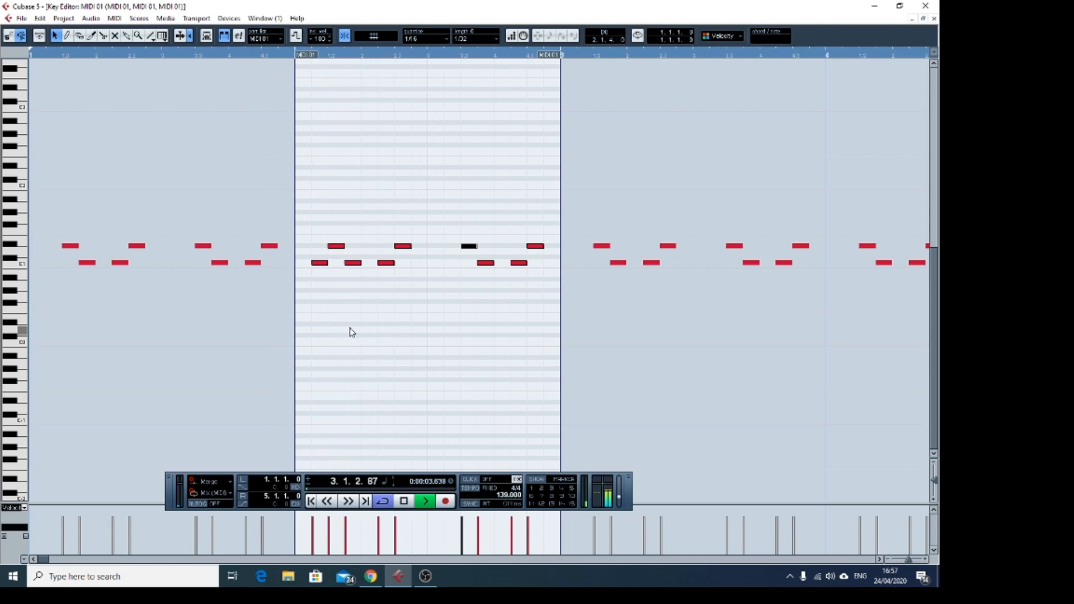
key("space")
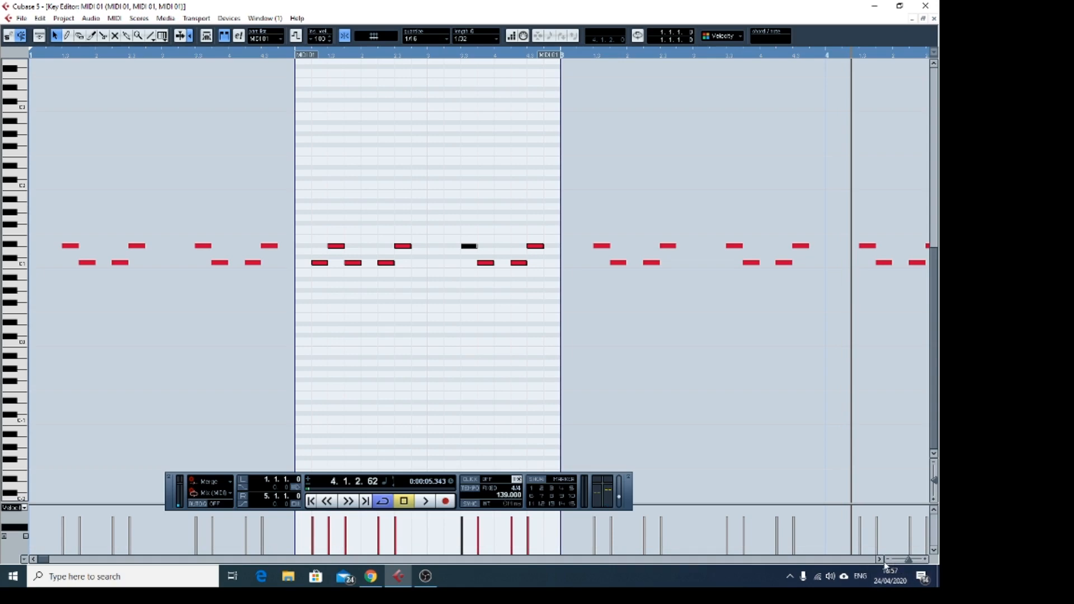
Draw two C1 notes in bar 4, one just before its first D#1 note and one just after its second.
scroll(424, 300, "right", 5)
left_click(313, 269)
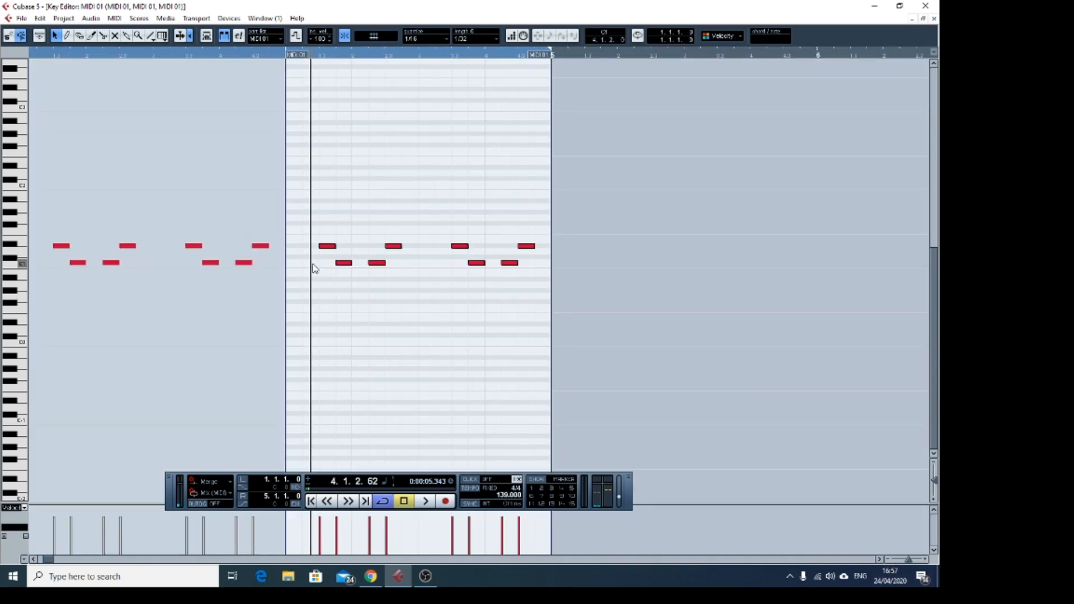
key("8")
left_click(311, 263)
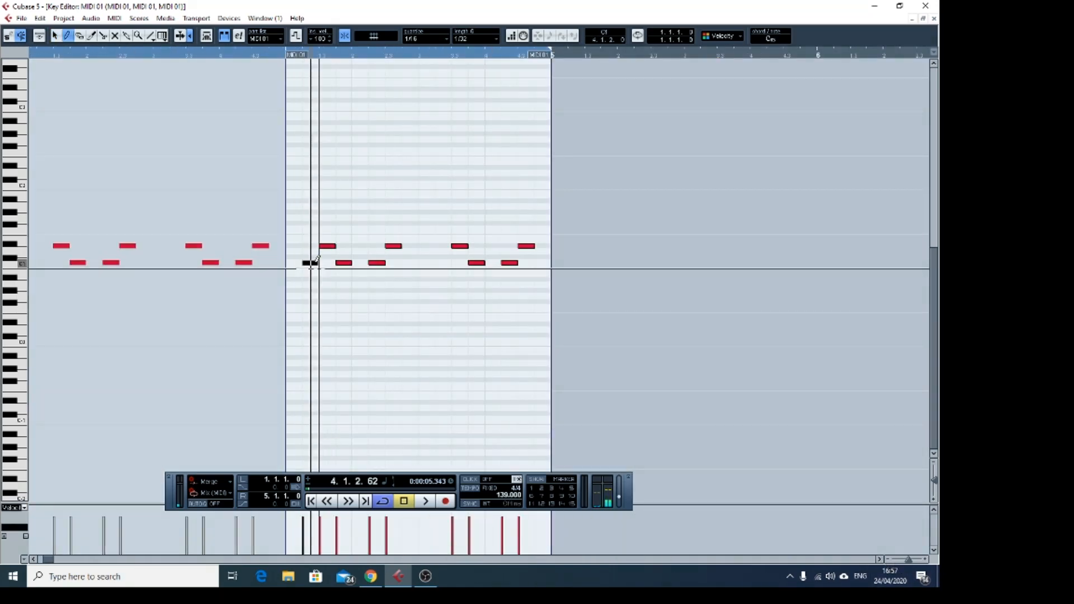
left_click(412, 263)
Delete bar 4's second D#1 note, move the following D#1 one sixteenth earlier, and play from the start.
key("1")
left_click_drag(408, 224, 399, 237)
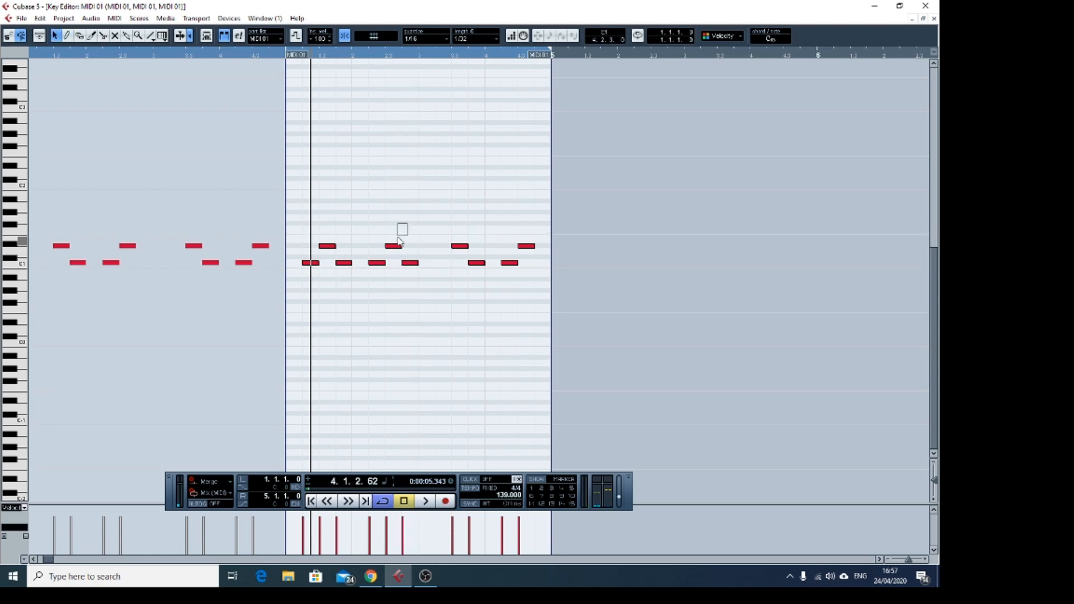
left_click(462, 258)
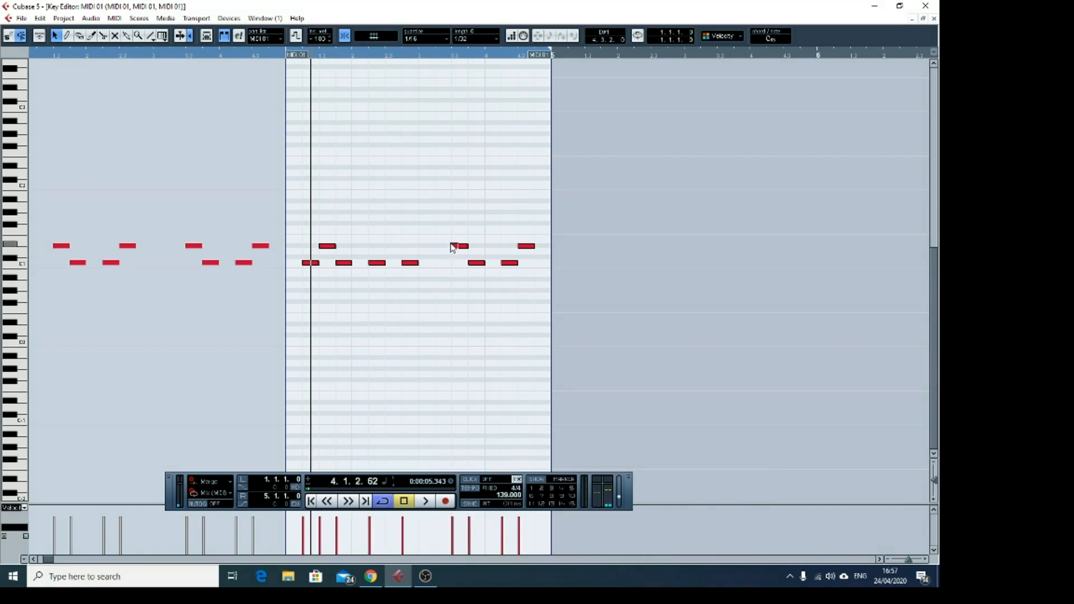
left_click_drag(459, 249, 442, 253)
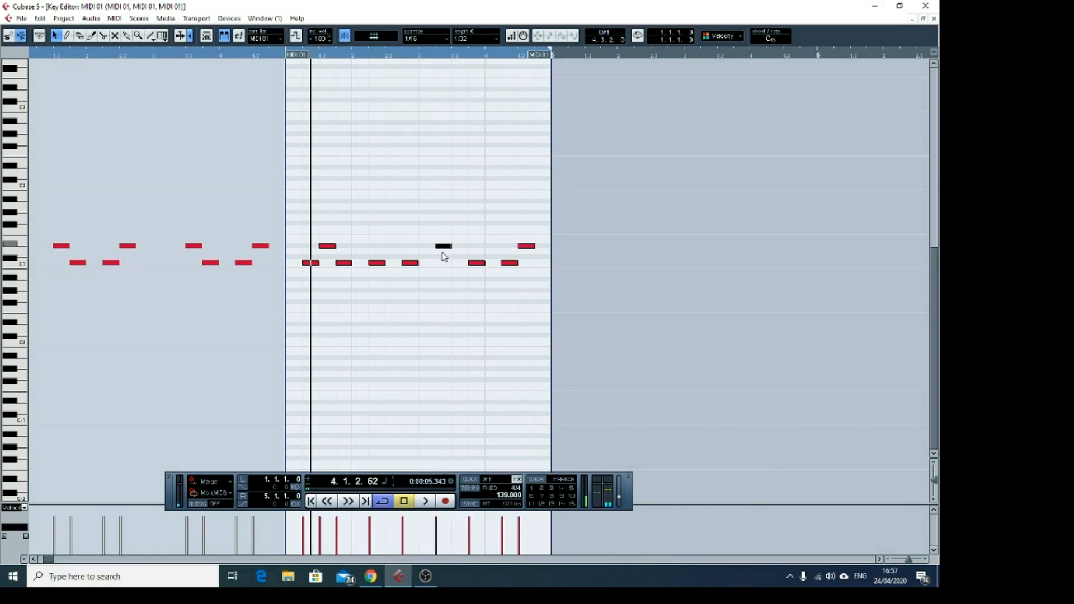
left_click(311, 503)
key("space")
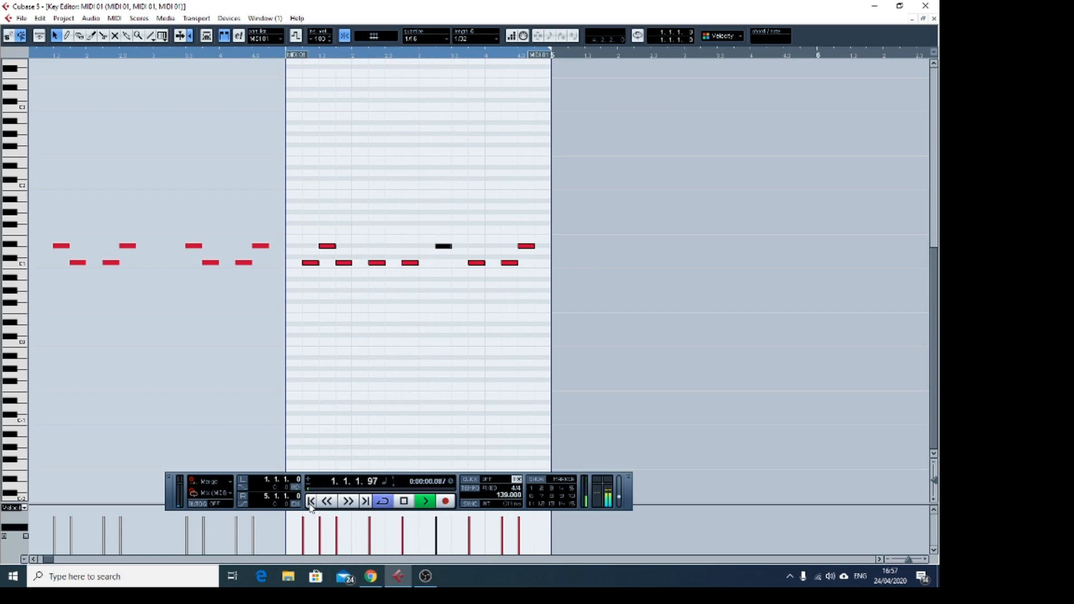
Move bar 4's last D#1 one sixteenth later, draw a C#1 note just before it, and play the whole pattern before closing the Key Editor.
left_click_drag(530, 250, 546, 250)
key("8")
left_click(524, 257)
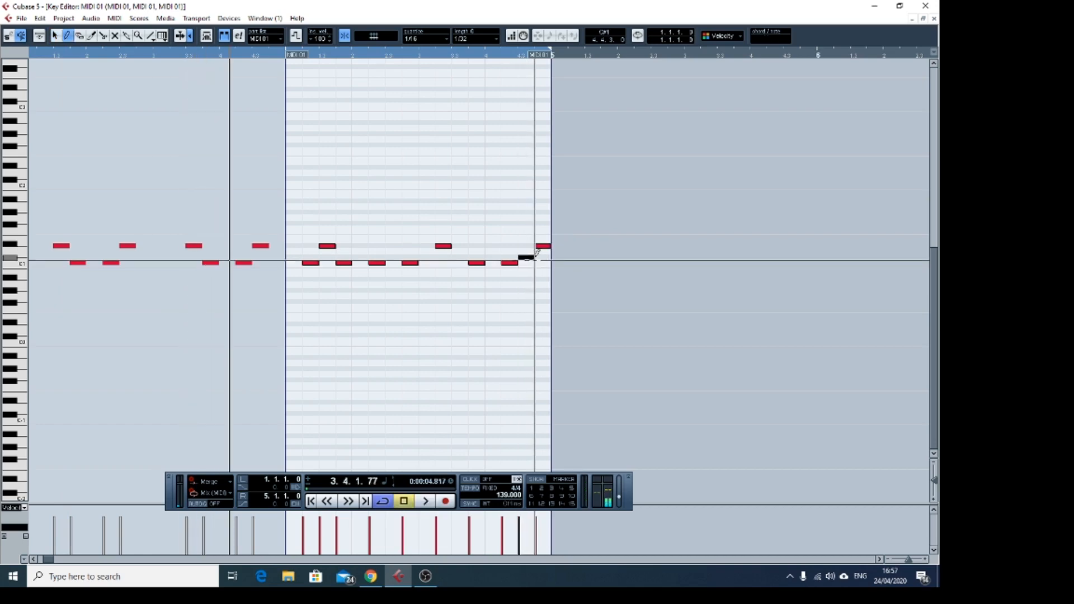
left_click(311, 501)
key("space")
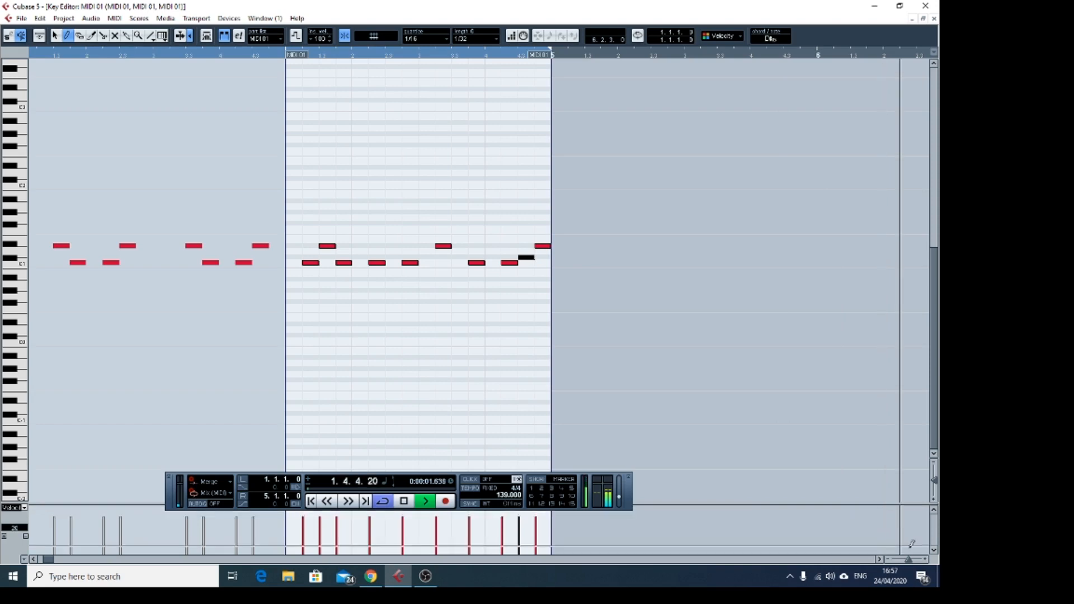
left_click_drag(909, 559, 909, 562)
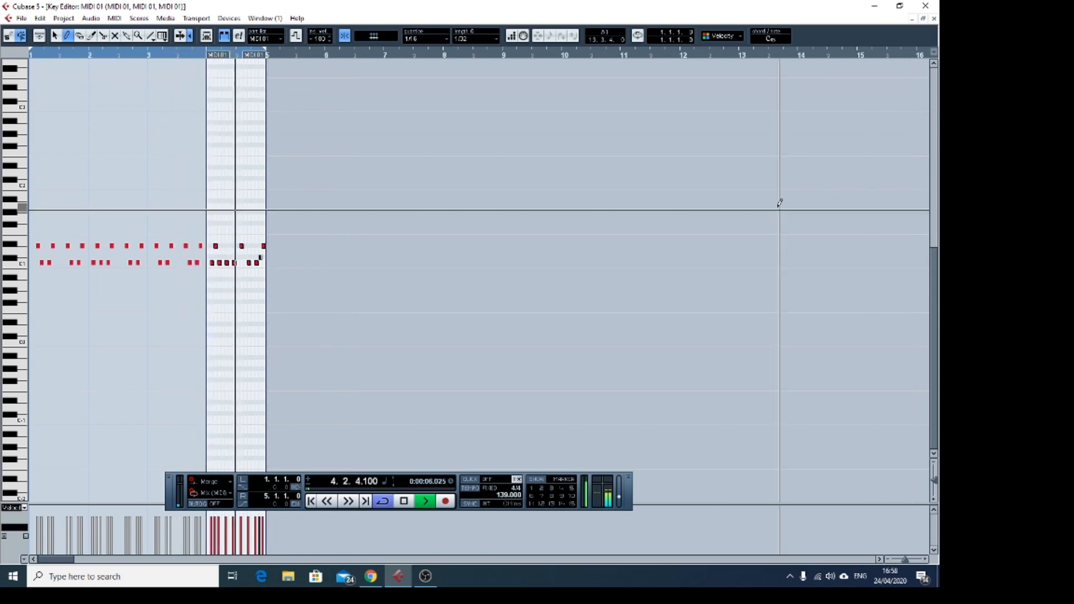
key("space")
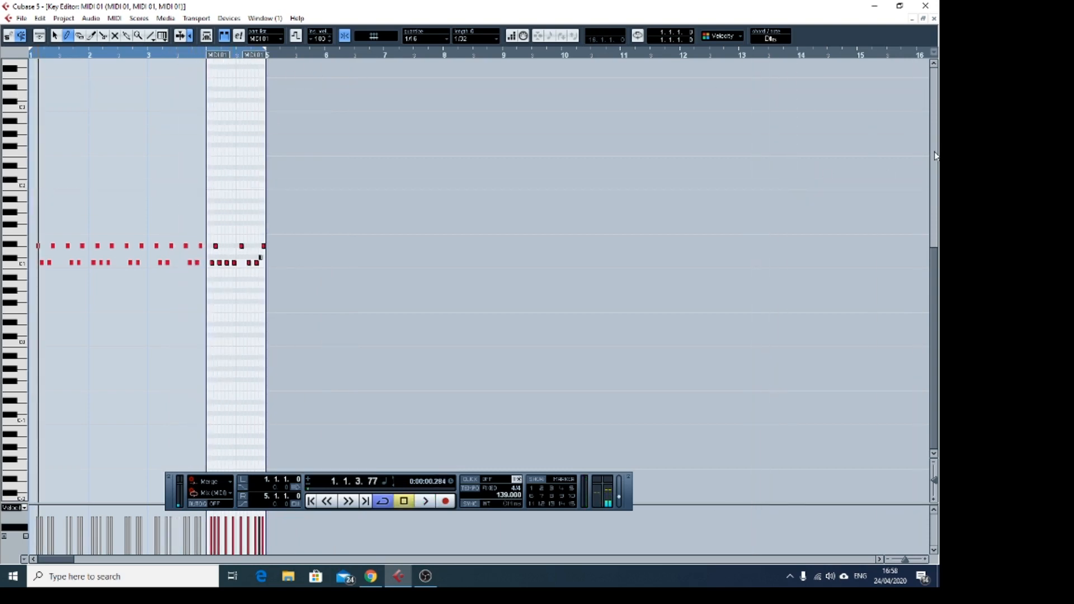
left_click(934, 19)
left_click_drag(638, 171, 240, 175)
key("ctrl+d")
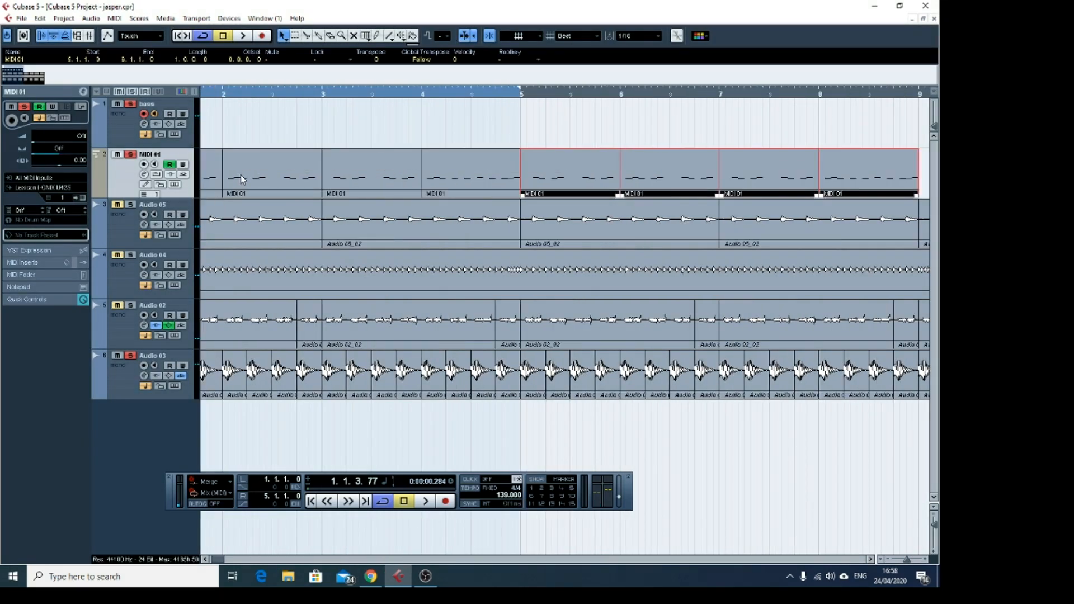
key("Delete")
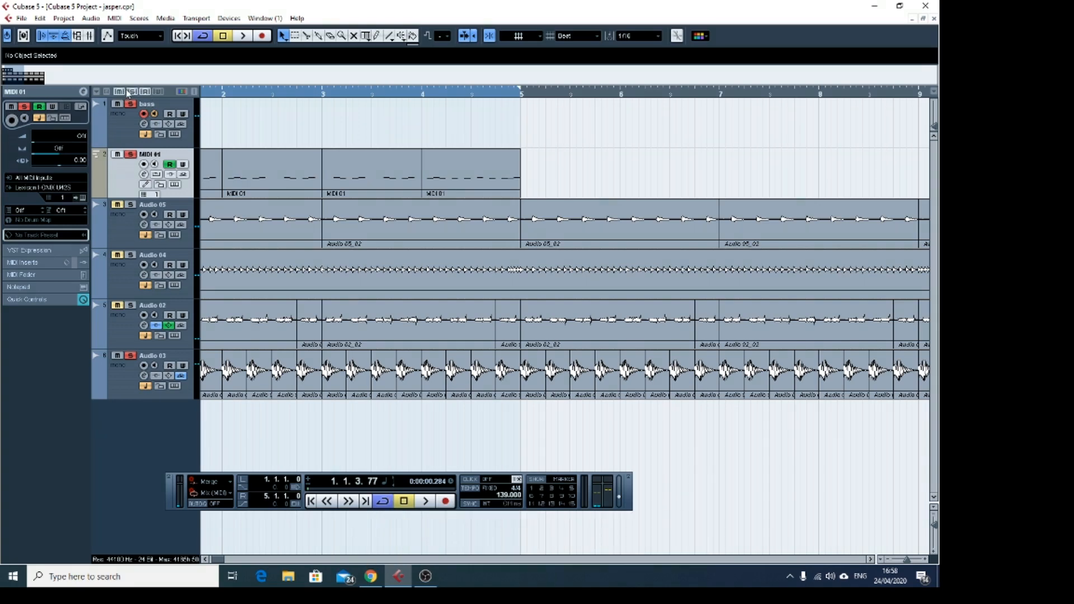
Play the four-bar loop from the start with all solos off, and again with the bass, MIDI 01 and Audio 03 tracks soloed.
left_click(177, 36)
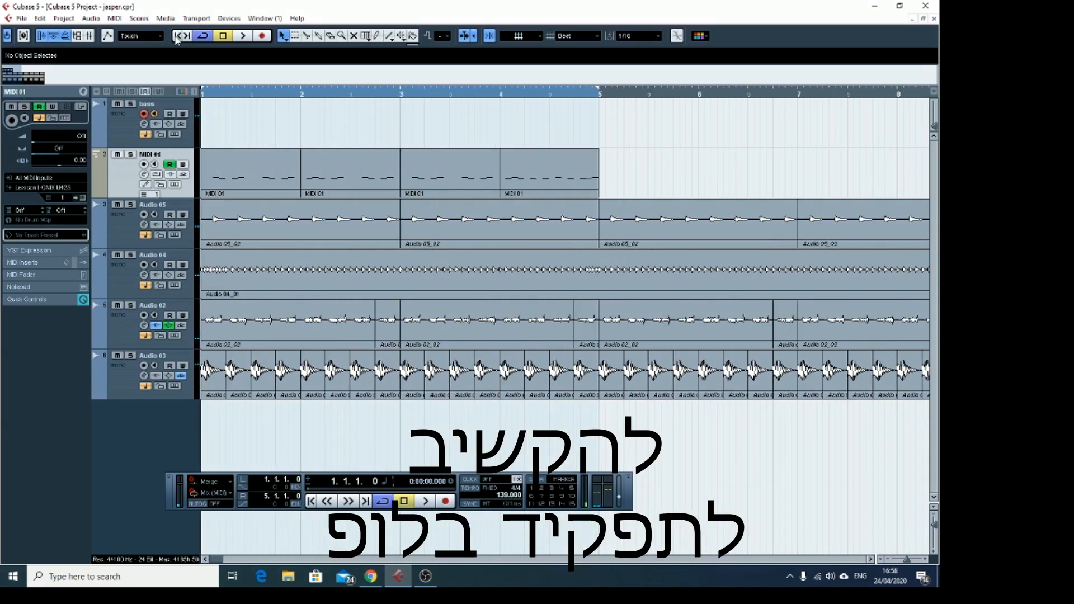
key("space")
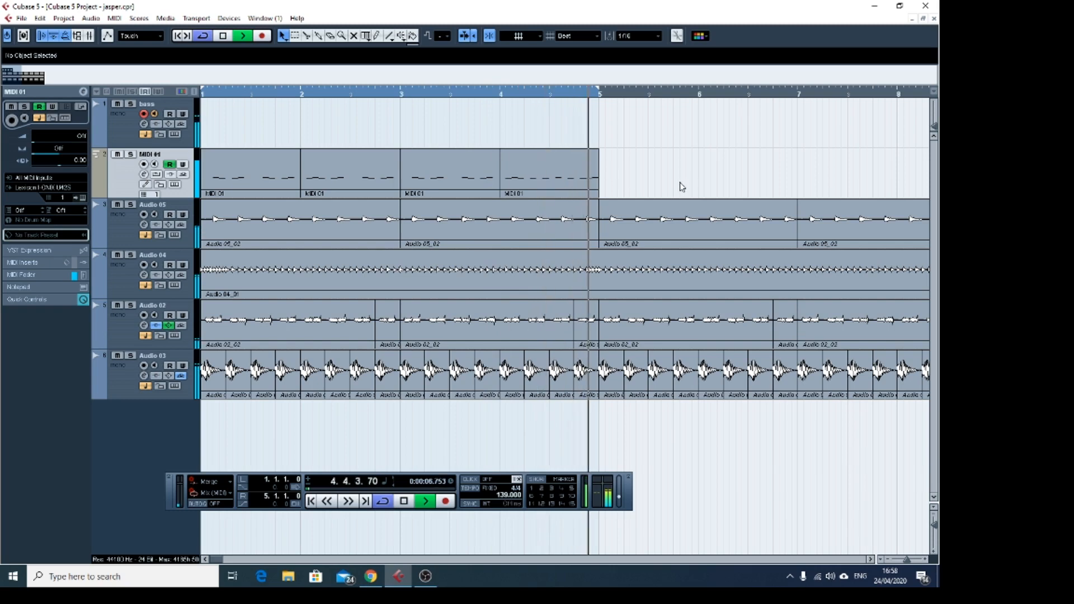
key("space")
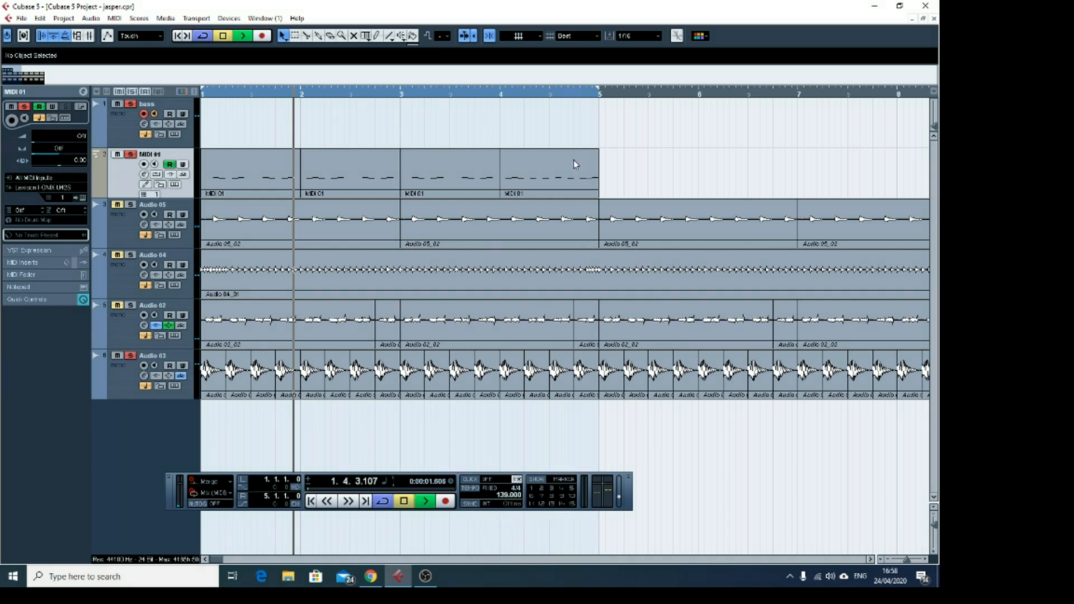
key("space")
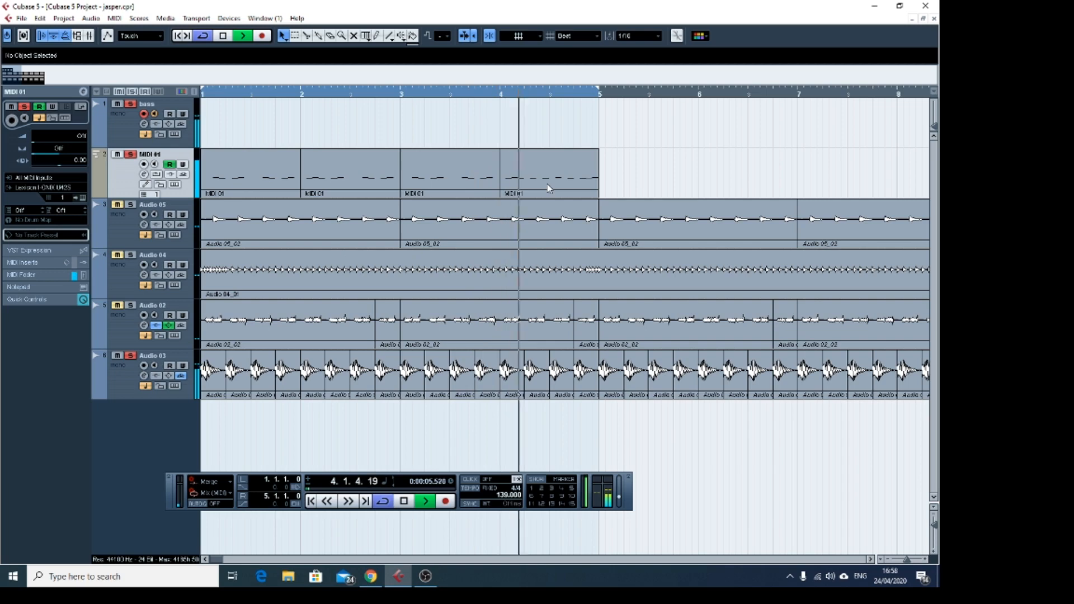
key("space")
Open the bar 4 MIDI 01 part in the Key Editor and delete its last two notes, C#1 and D#1.
double_click(594, 173)
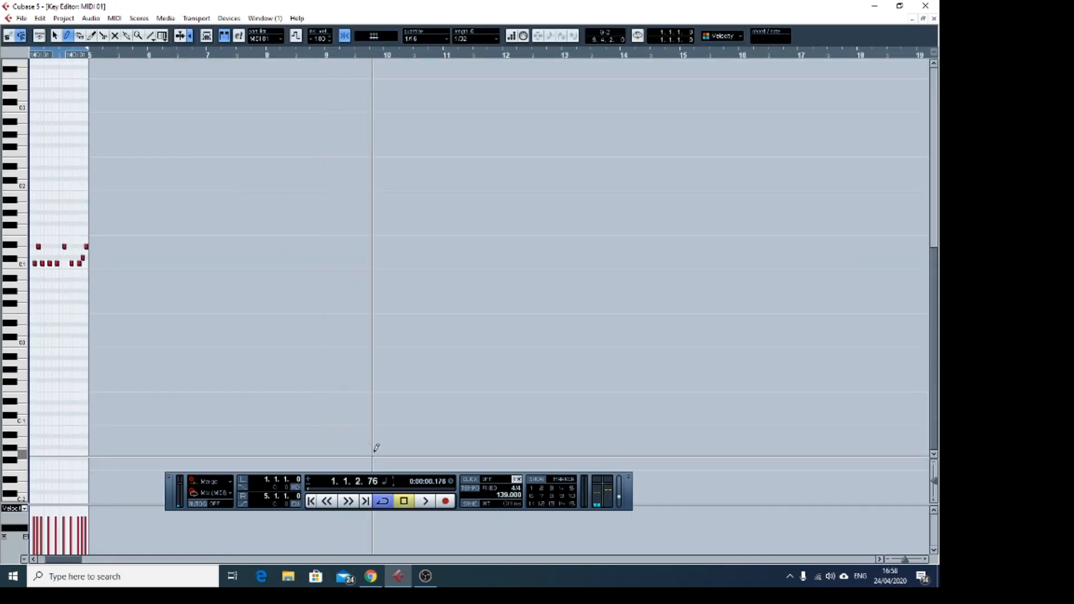
left_click_drag(906, 561, 910, 560)
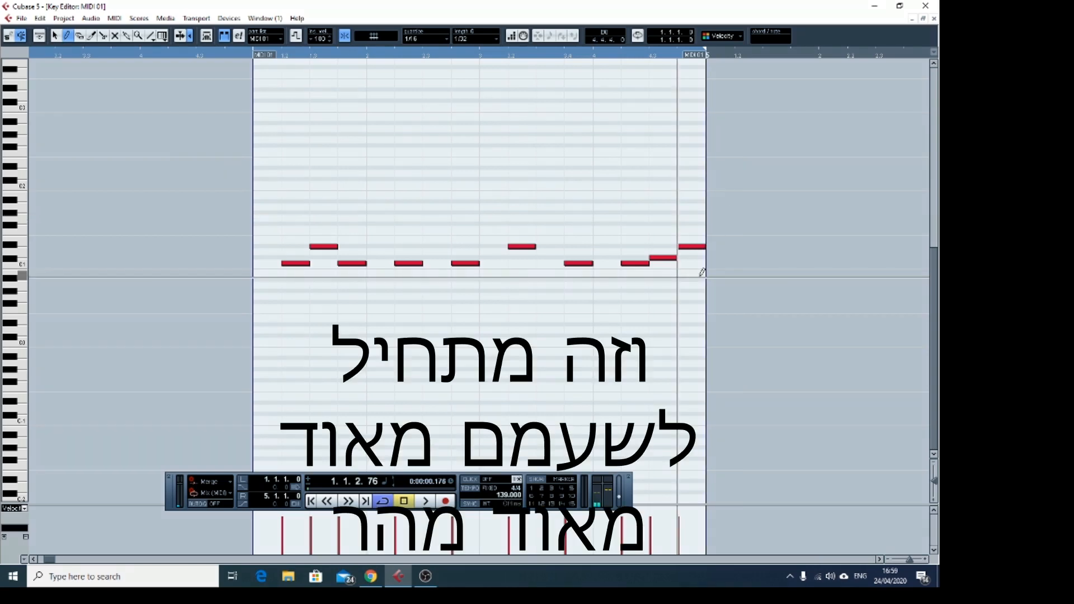
key("1")
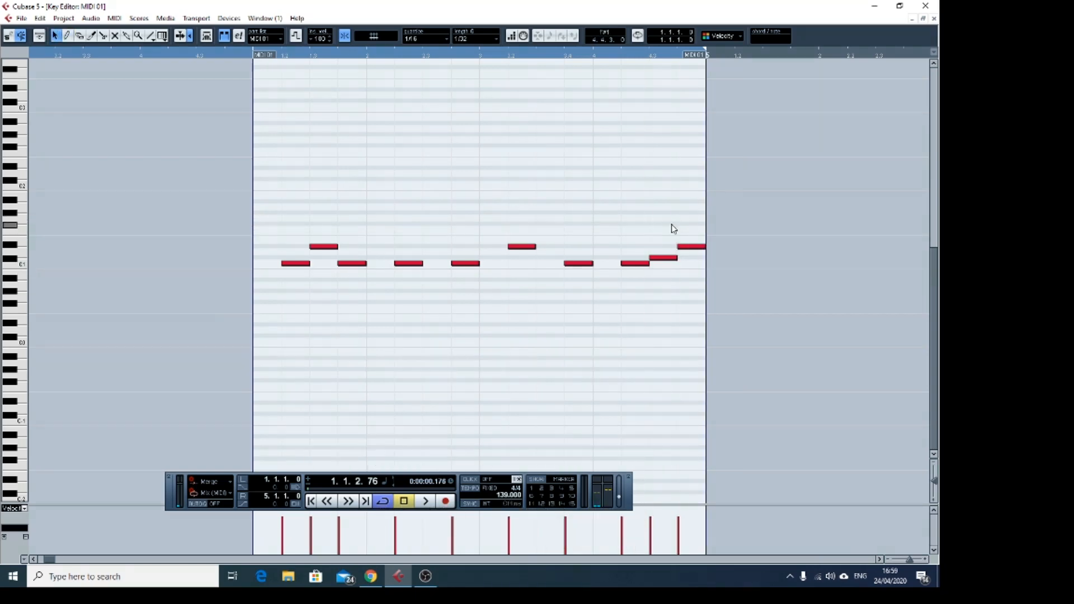
left_click(672, 256)
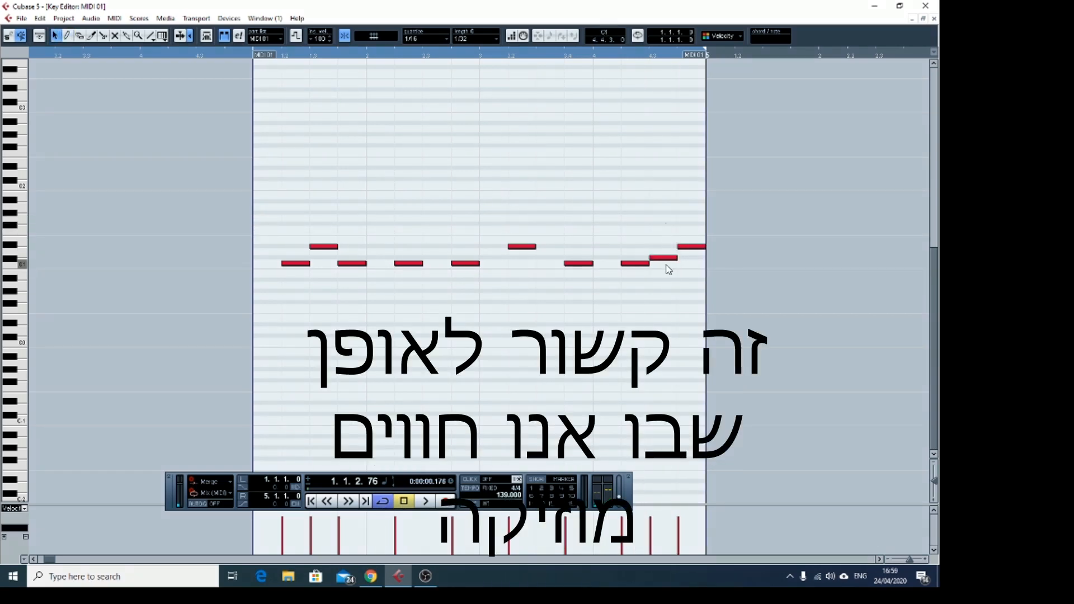
left_click_drag(667, 270, 681, 274)
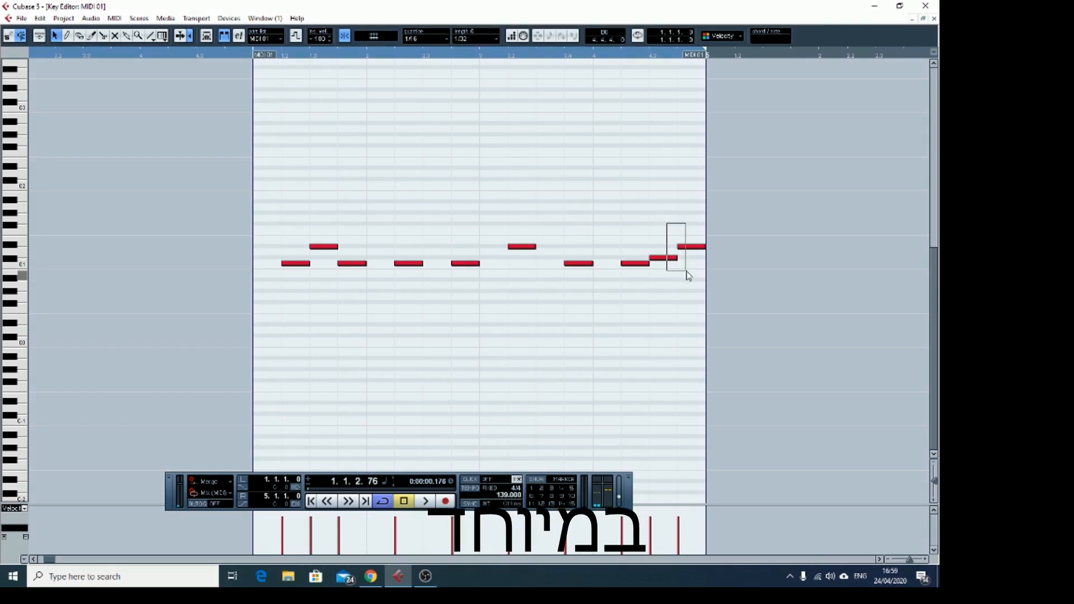
left_click_drag(688, 275, 691, 275)
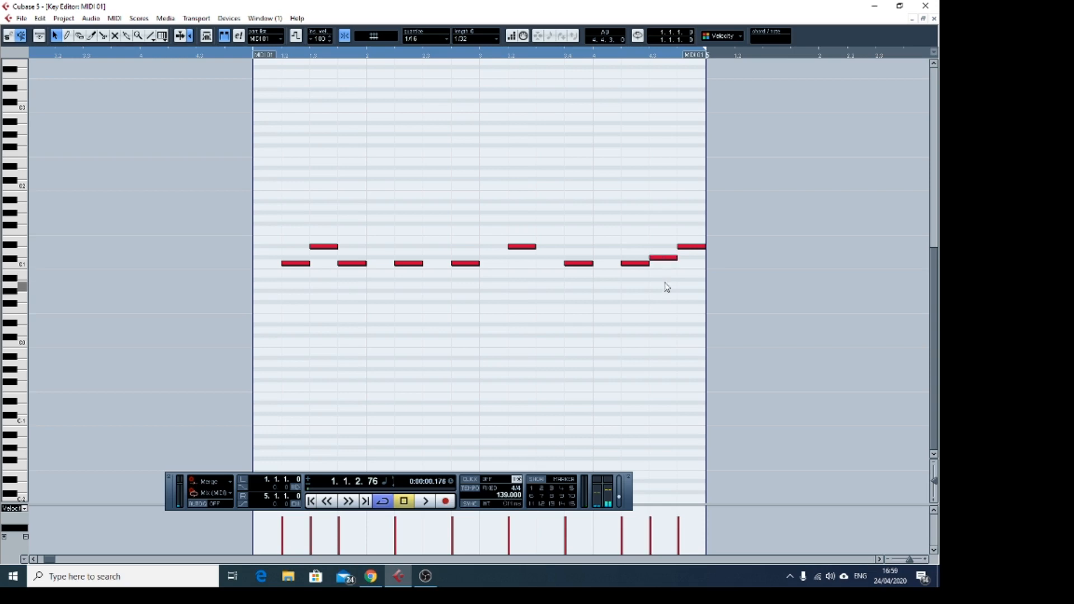
left_click_drag(703, 226, 699, 227)
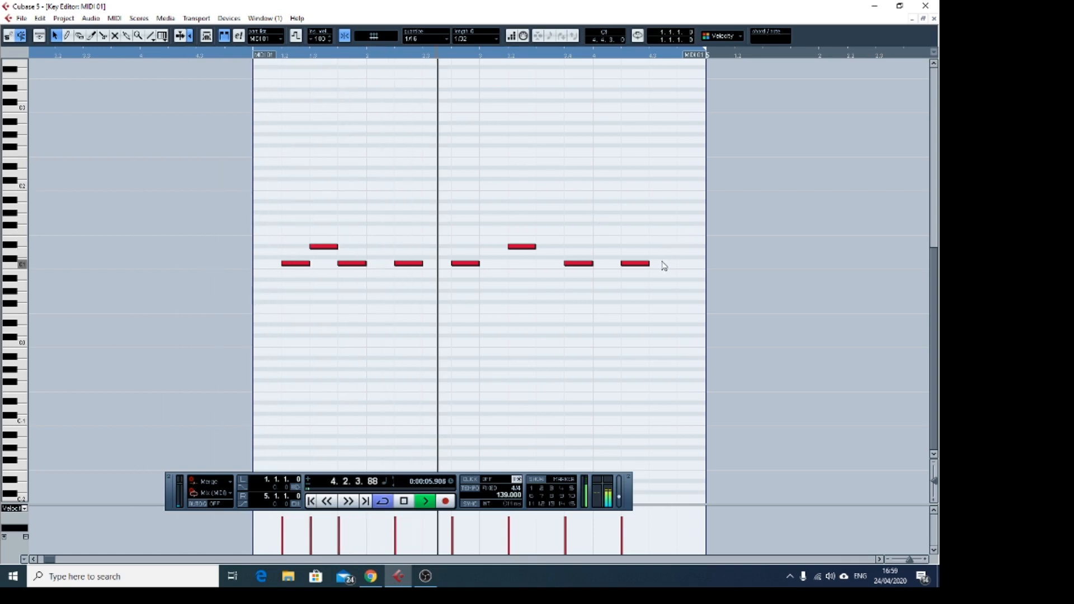
Draw a one-sixteenth D#1 note at 4.4.3 in the bar 4 part, play the pattern from the start and close the Key Editor.
key("8")
left_click_drag(664, 246, 678, 246)
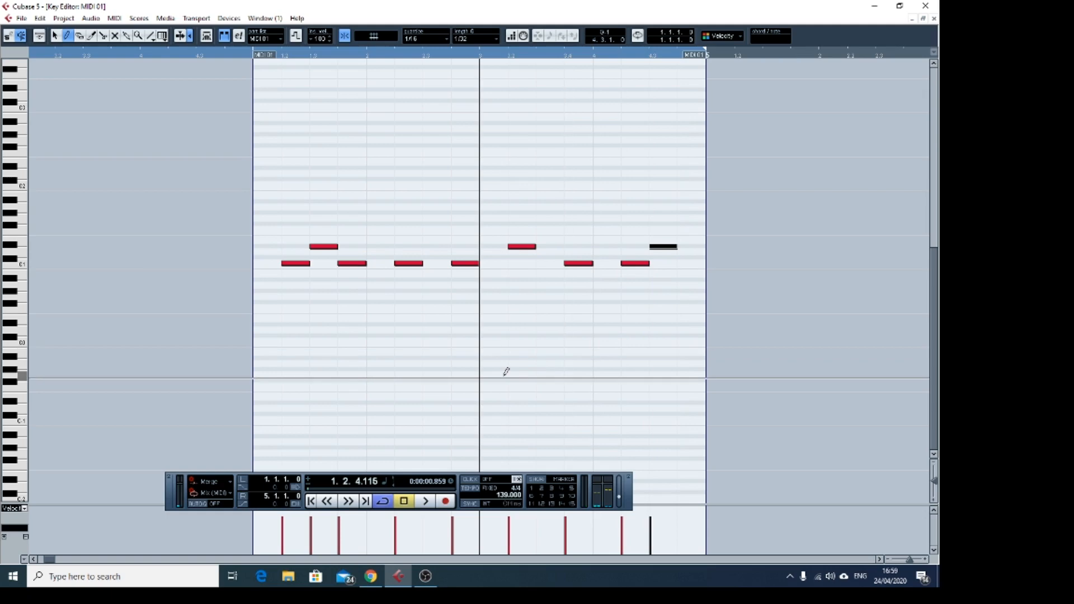
key("1")
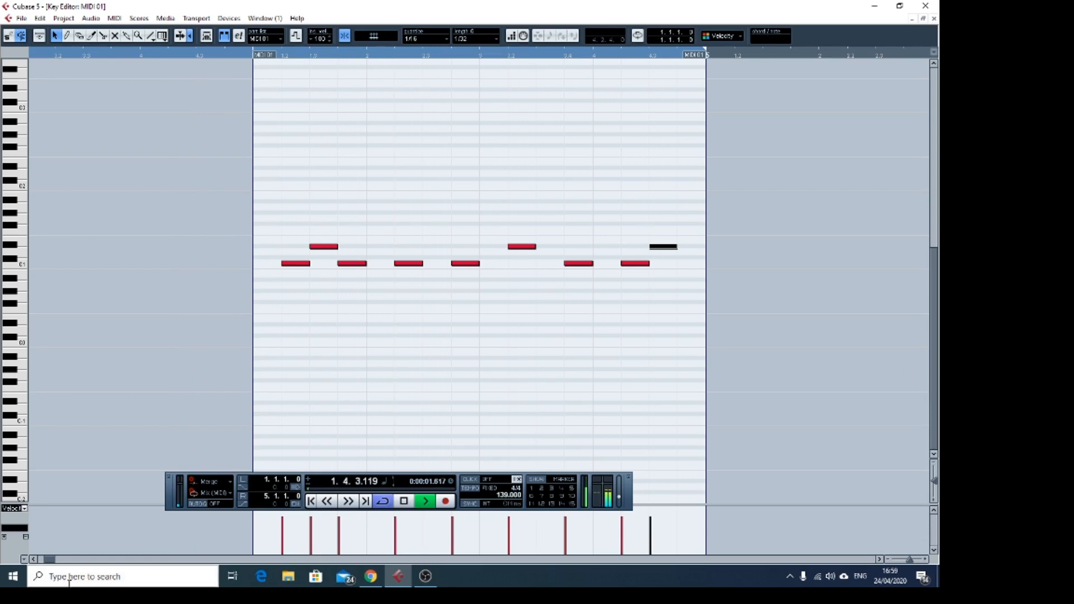
key("space")
left_click(312, 502)
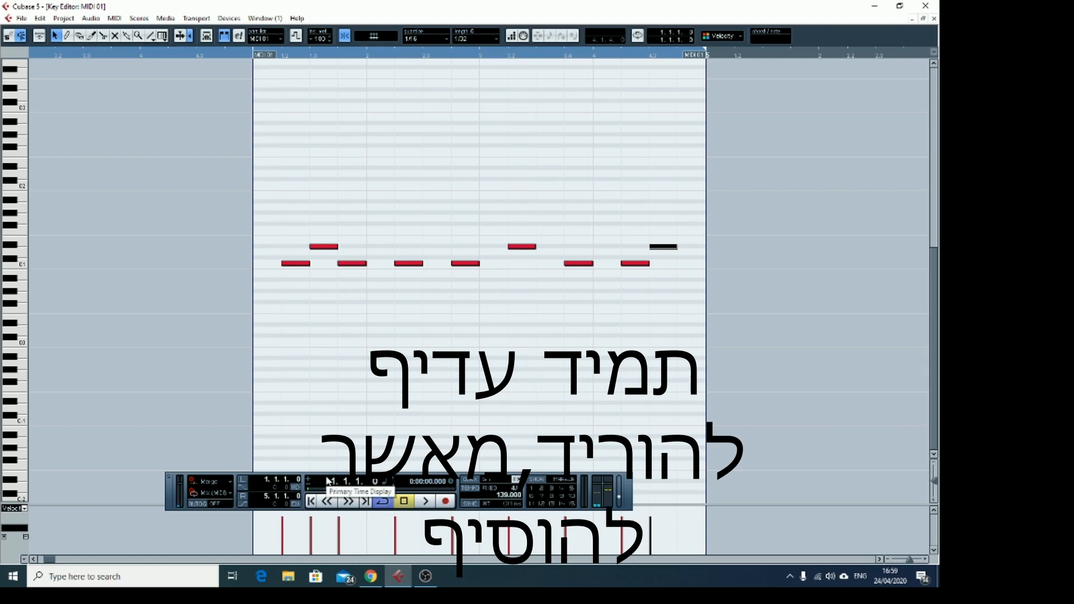
key("space")
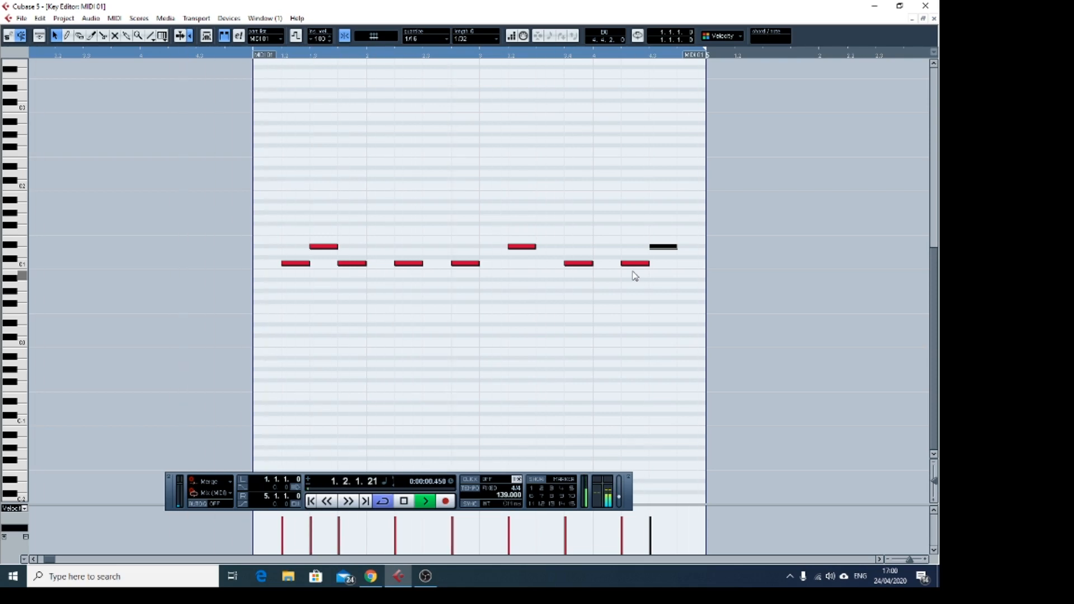
left_click(934, 19)
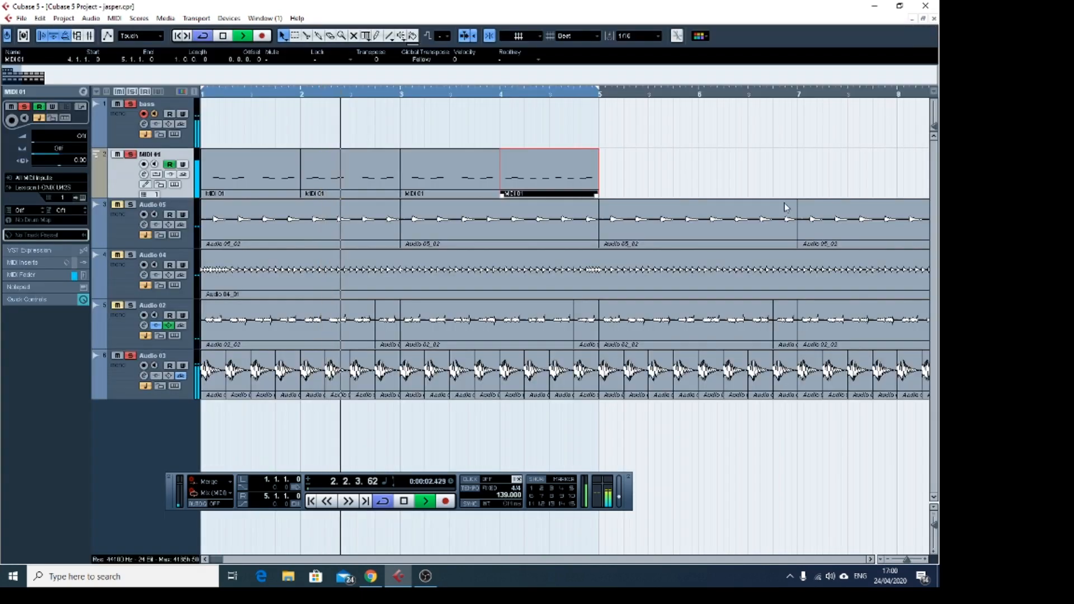
Play the four-bar MIDI 01 pattern from the start in the project view to check the revised bar 4.
key("space")
left_click_drag(477, 168, 694, 166)
left_click_drag(570, 166, 473, 179)
left_click_drag(685, 173, 564, 171)
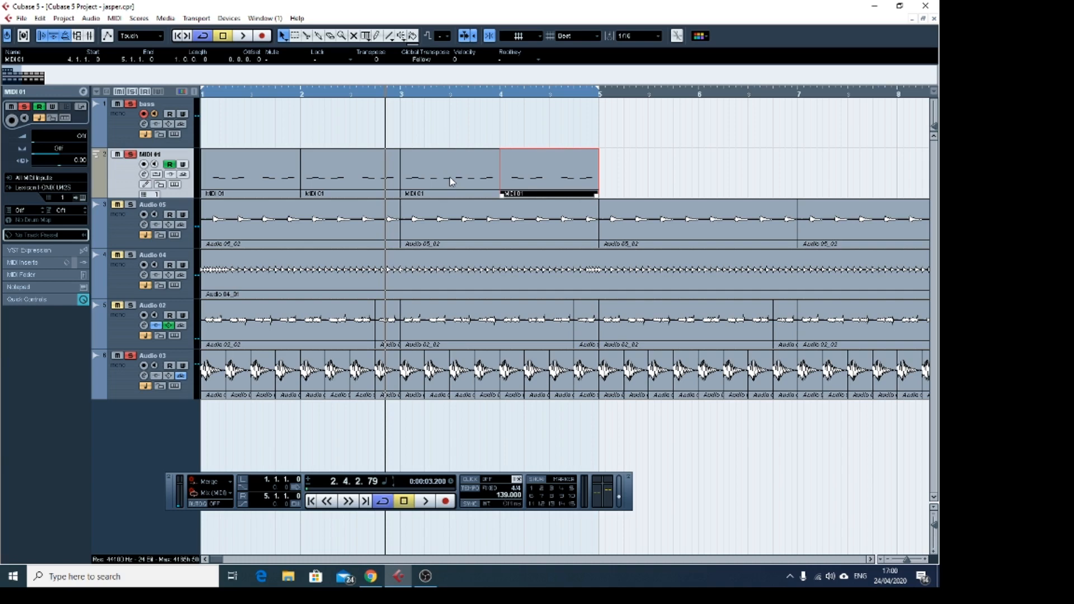
key("Home")
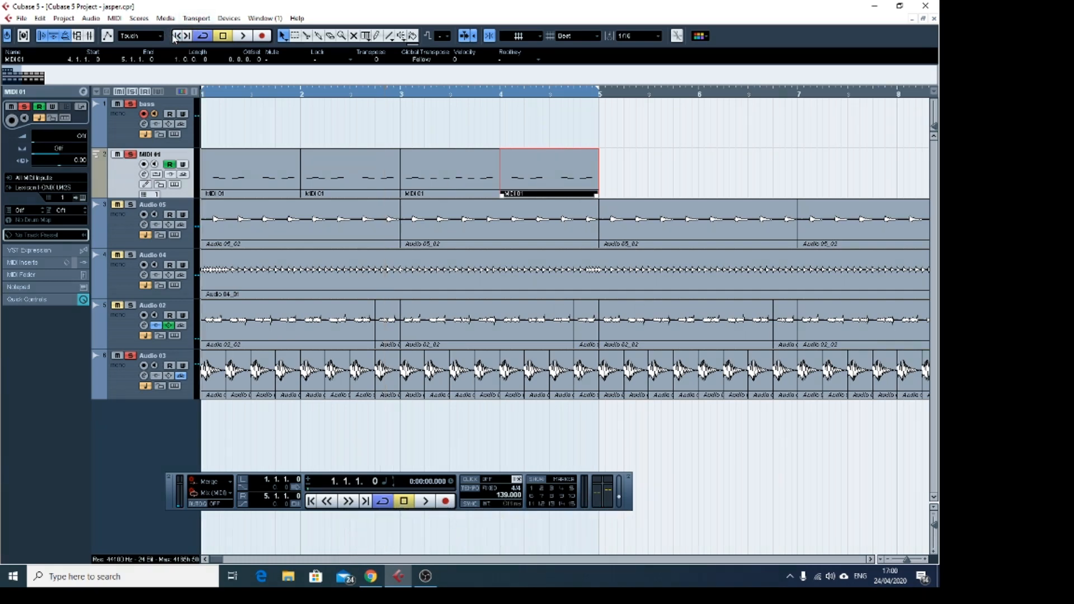
key("space")
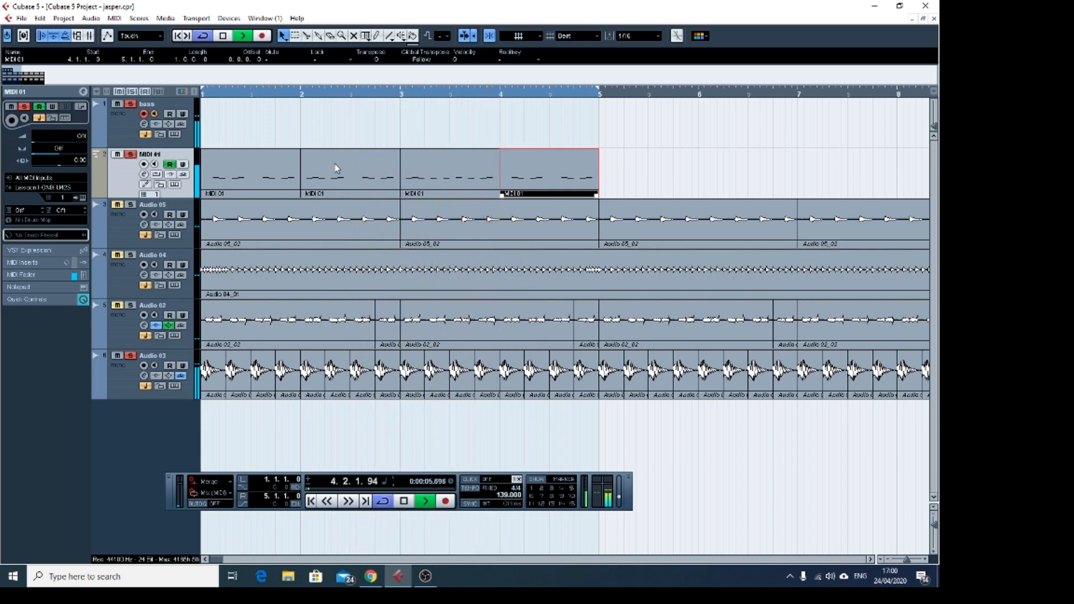
Duplicate the four MIDI 01 parts three times so the bass line fills bars 1 to 17.
left_click_drag(659, 171, 280, 188)
key("ctrl+d")
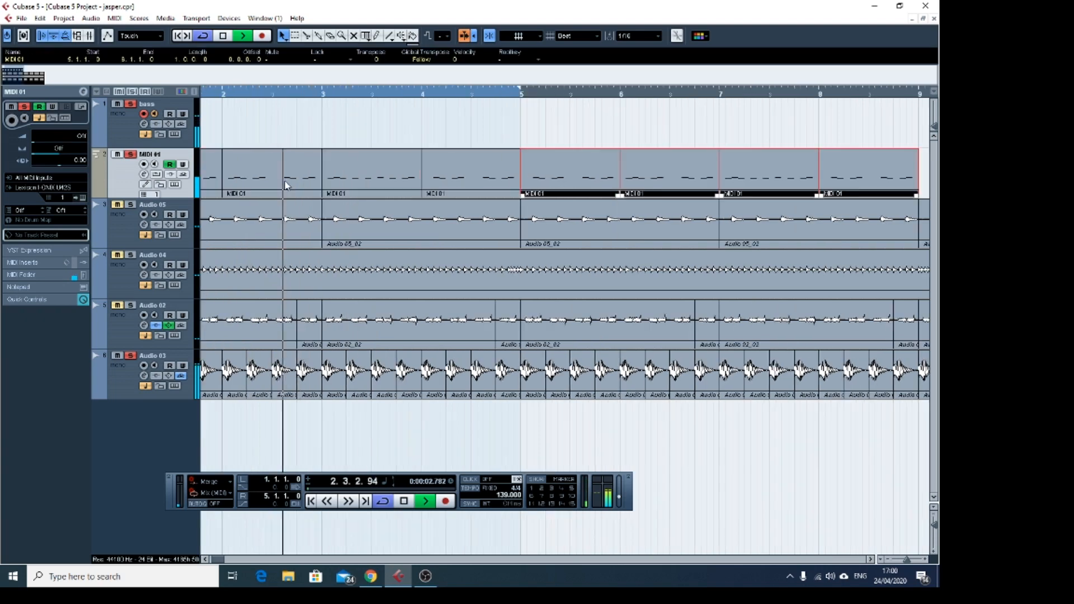
left_click_drag(909, 561, 901, 561)
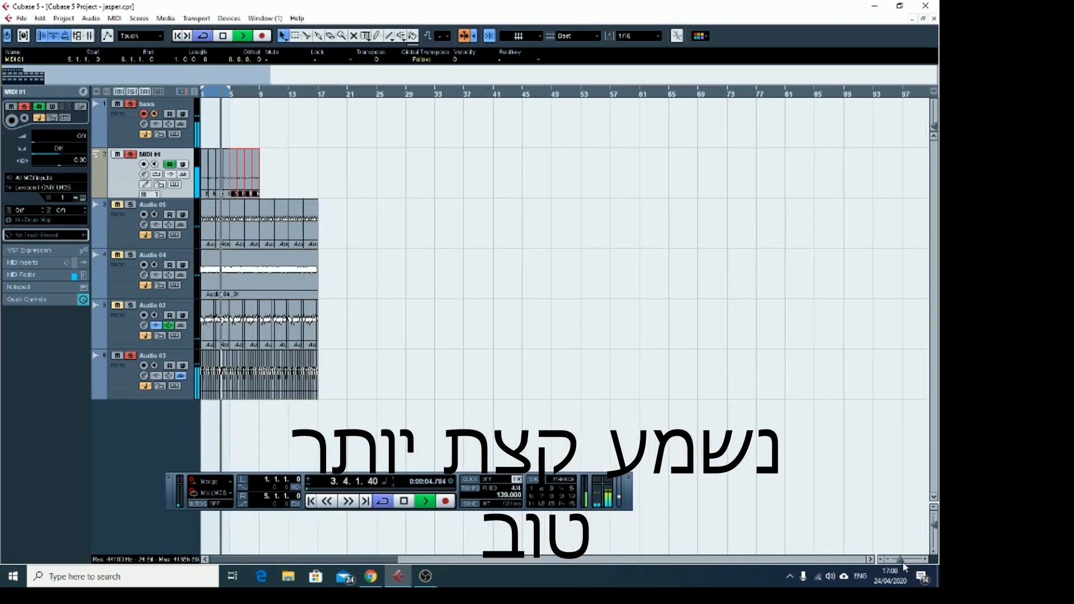
key("ctrl+d")
key("ctrl+d")
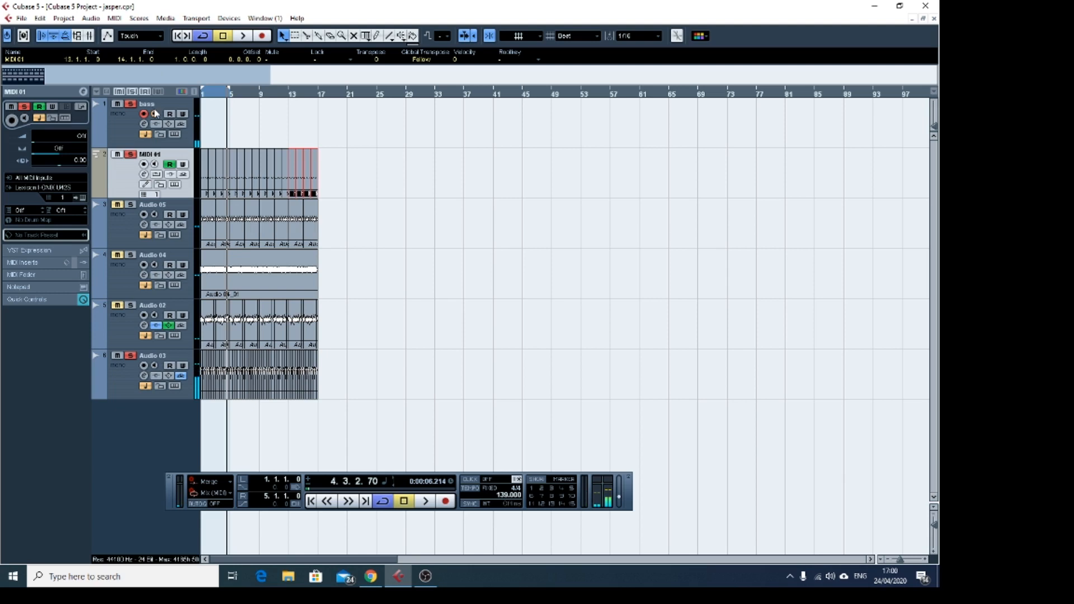
Set the locators around all MIDI 01 parts, from bar 1 to bar 17, and loop playback over that range.
left_click(177, 35)
key("space")
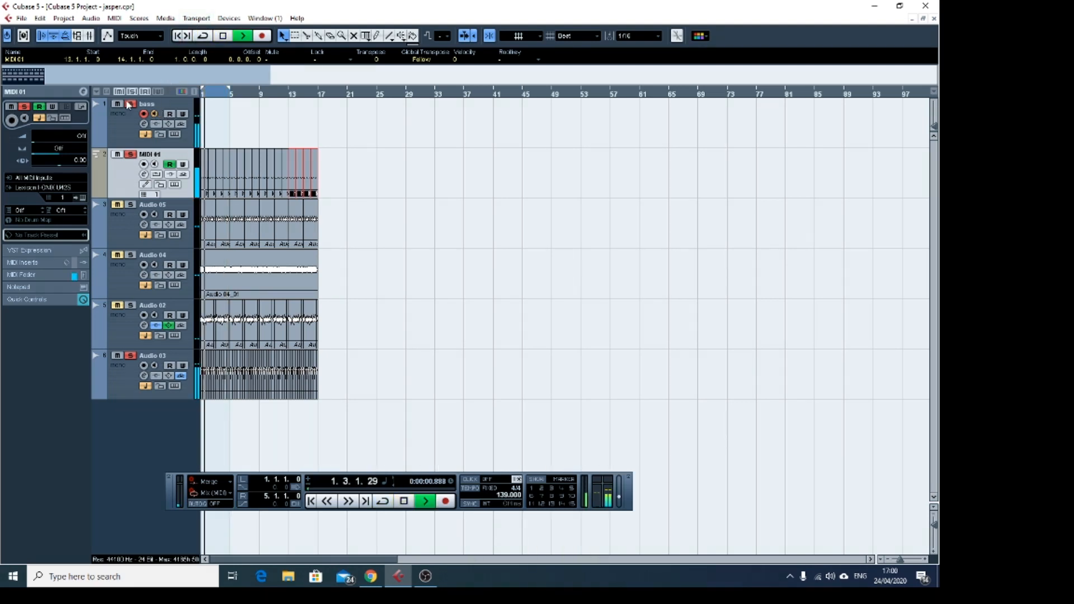
left_click(351, 175)
double_click(171, 177)
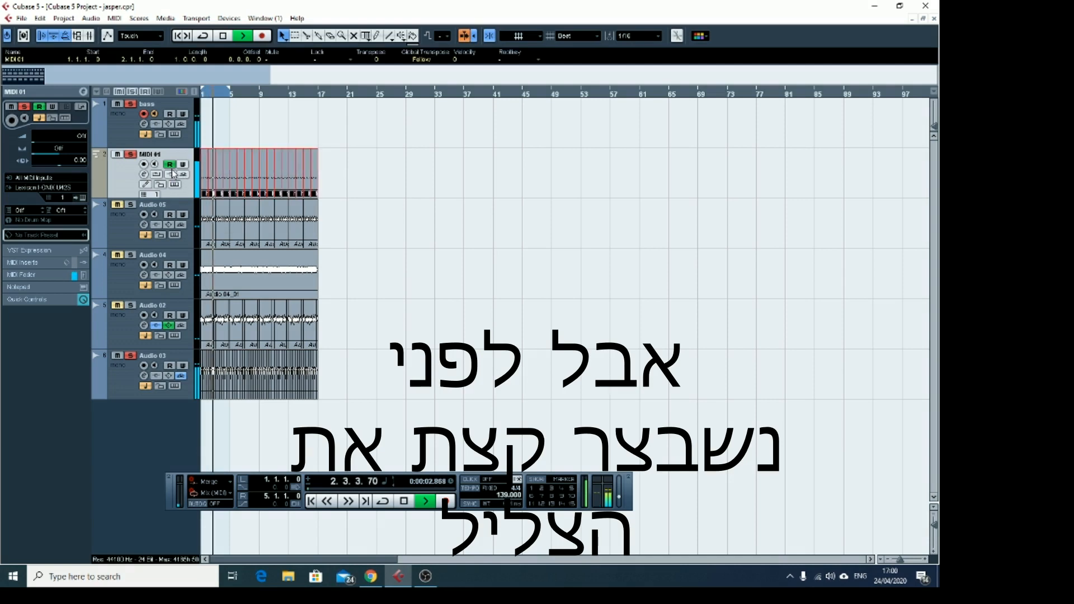
key("p")
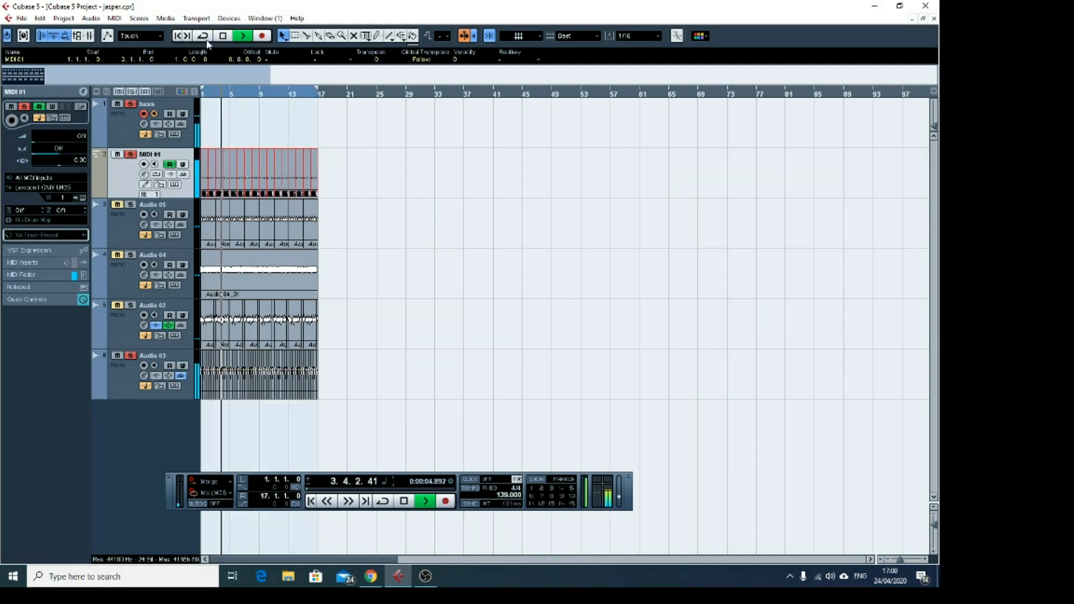
key("KP_Divide")
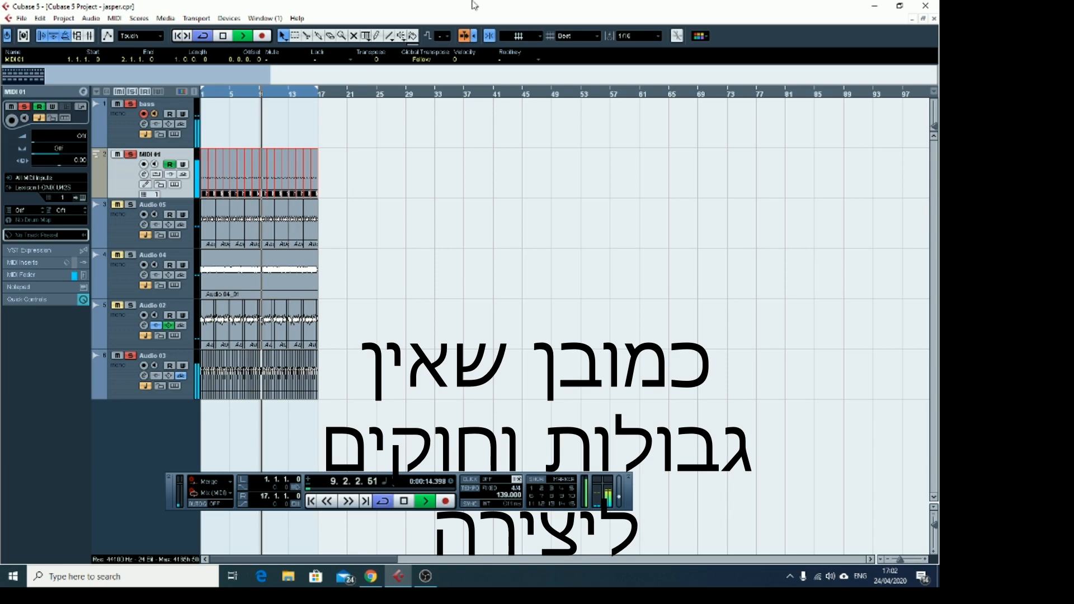
Stop and resume the 16-bar loop to audition the bass sound, and stop playback again.
key("space")
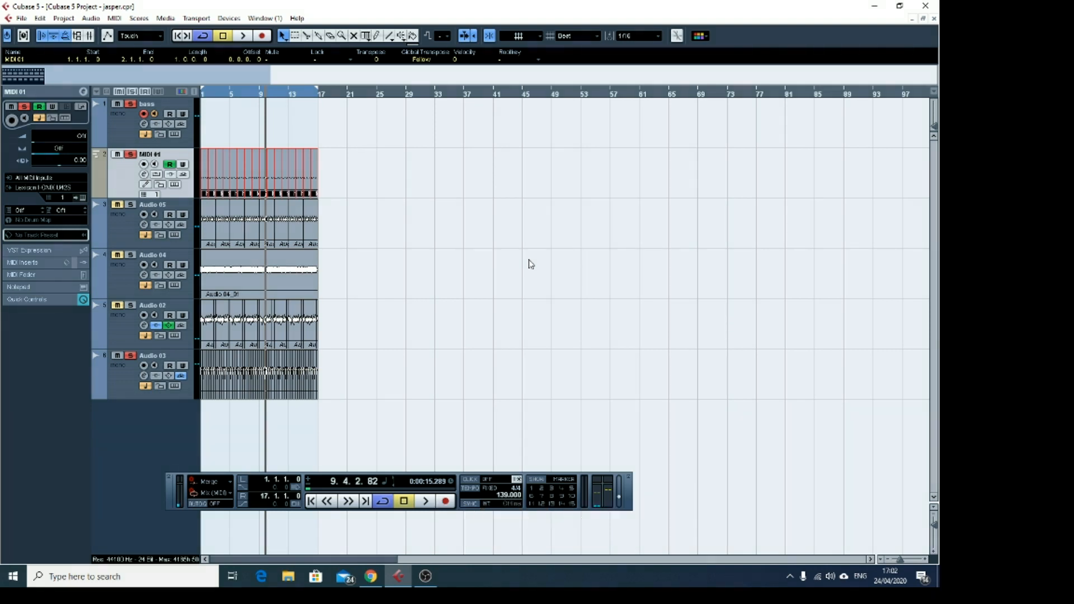
key("KP_Subtract")
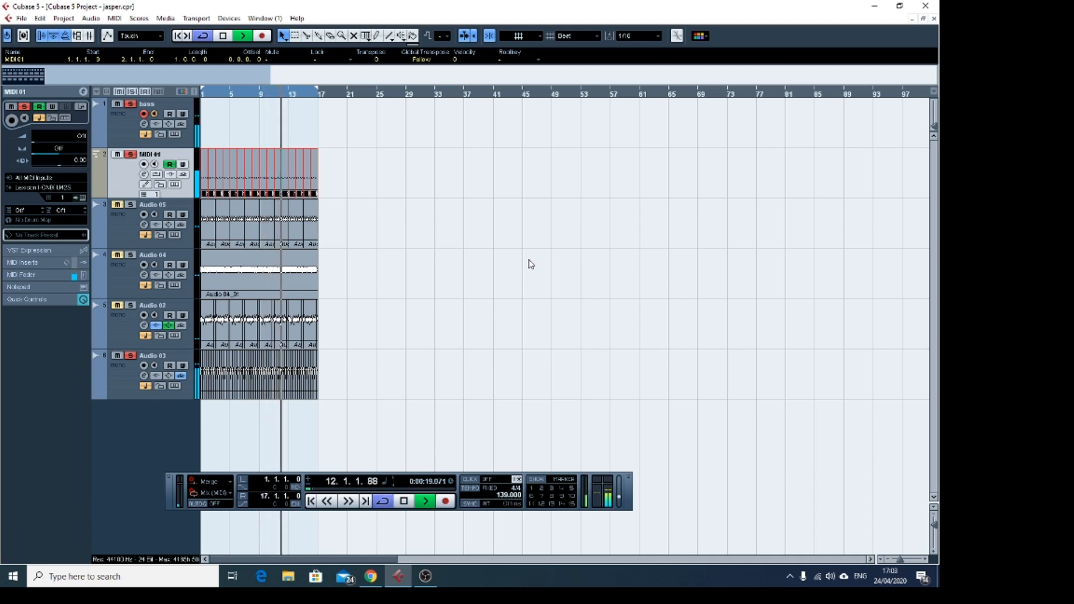
key("space")
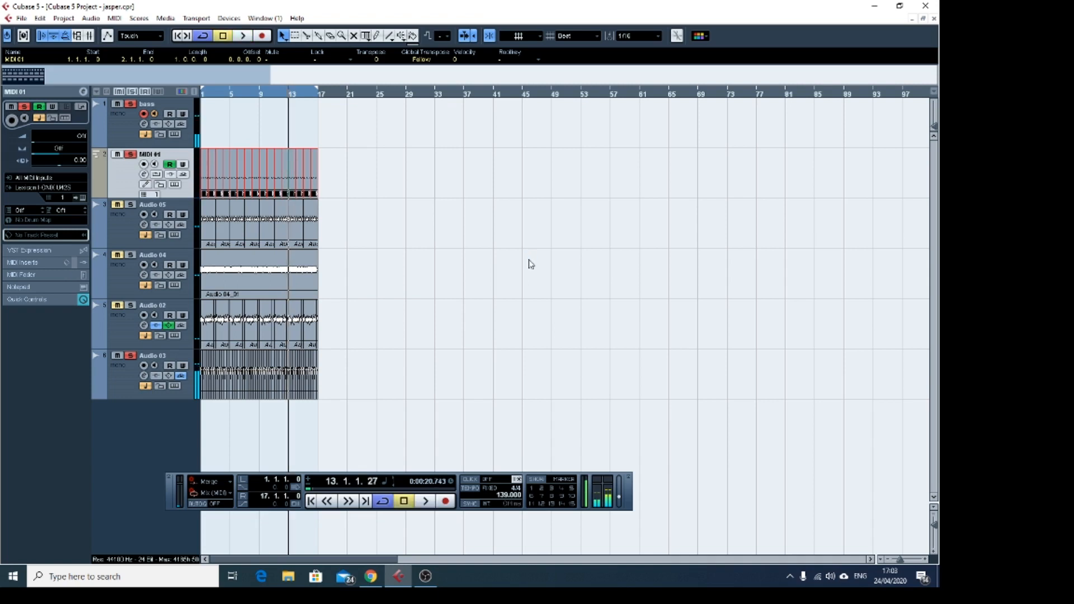
Record the bass line onto the bass track from bar 1 with cycle off, and trim the recording's end to bar 17.
left_click(179, 36)
left_click(243, 36)
left_click(179, 36)
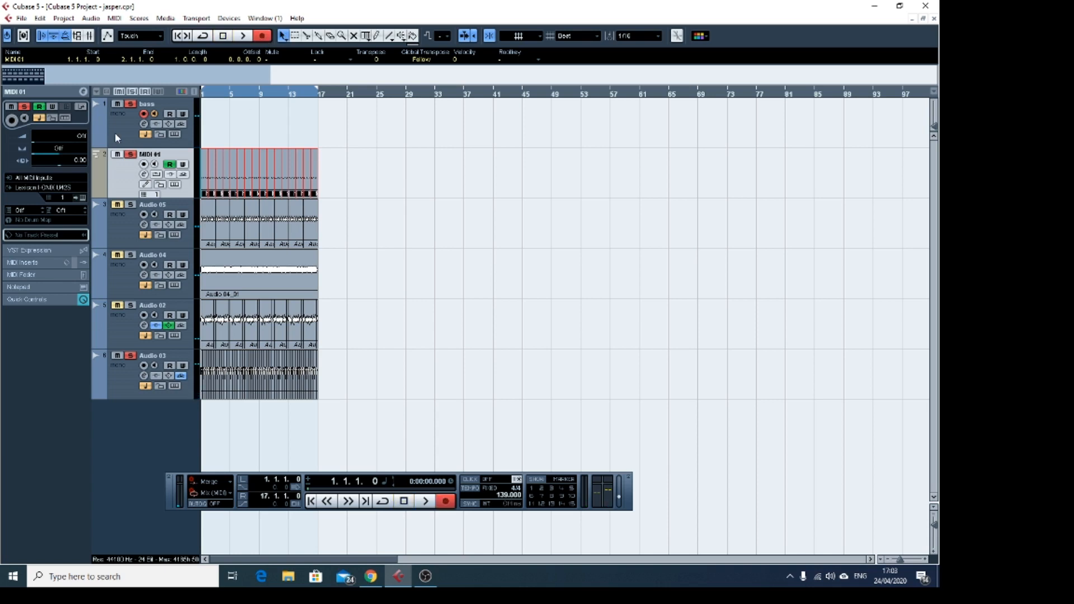
left_click(116, 133)
key("space")
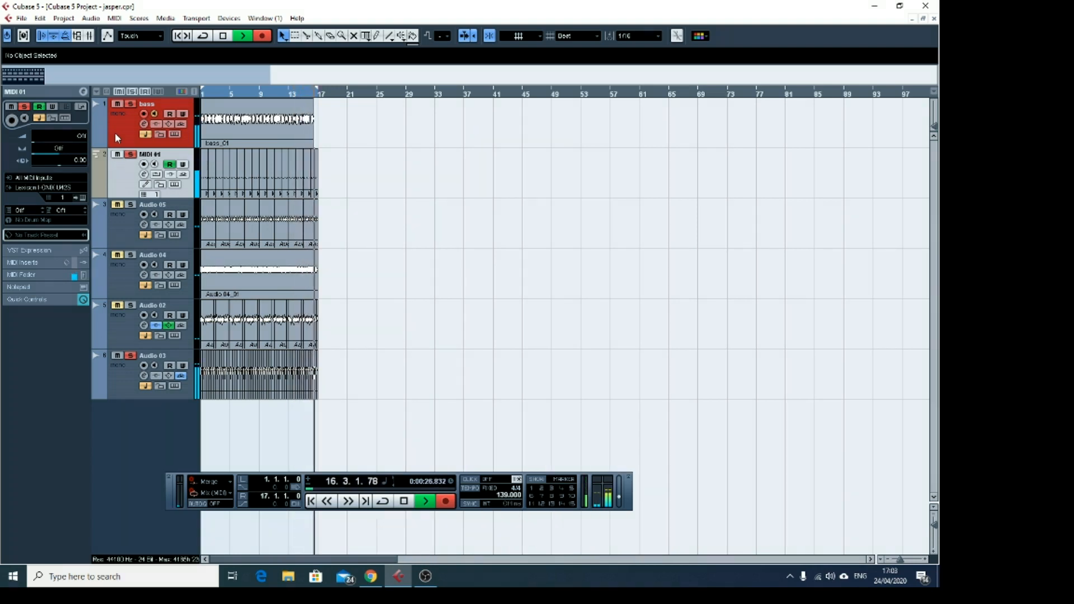
key("space")
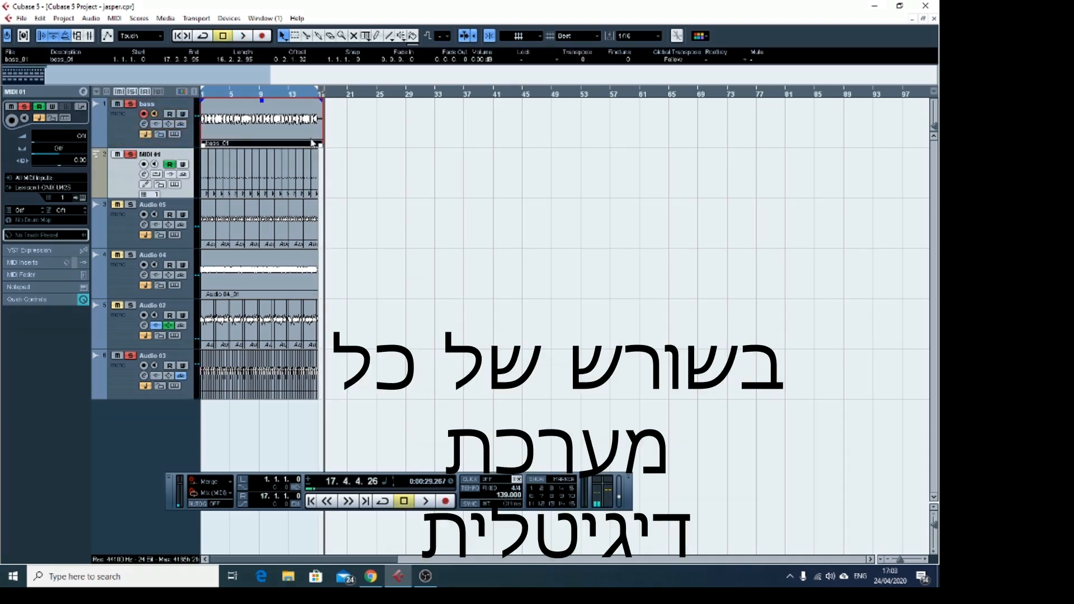
left_click_drag(321, 146, 317, 145)
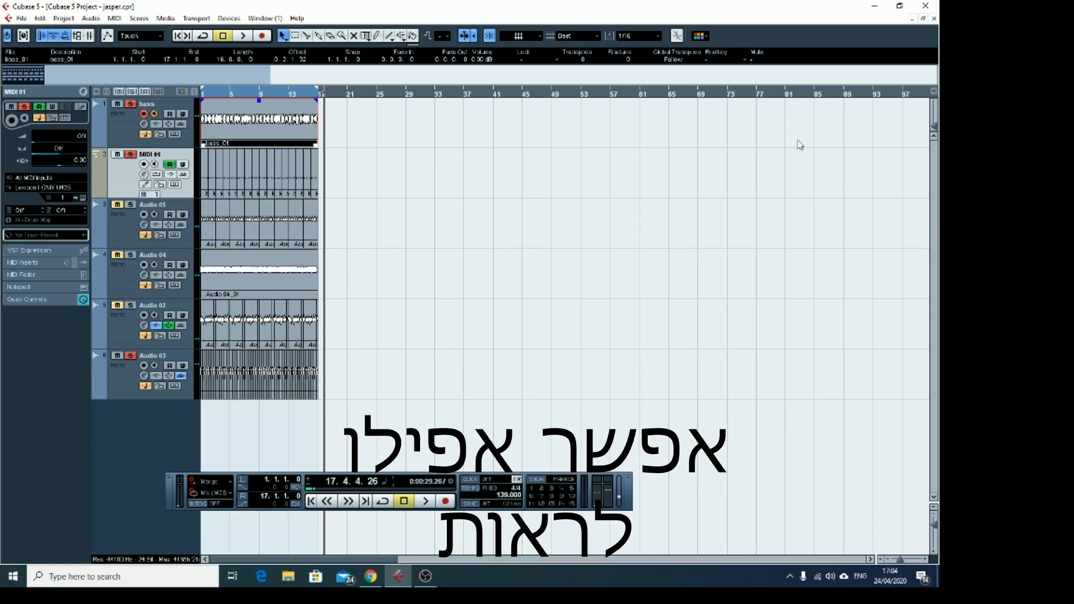
Open the bass_01 recording in the Sample Editor and examine its waveform before returning to the project.
left_click_drag(901, 563, 908, 561)
left_click_drag(238, 560, 208, 561)
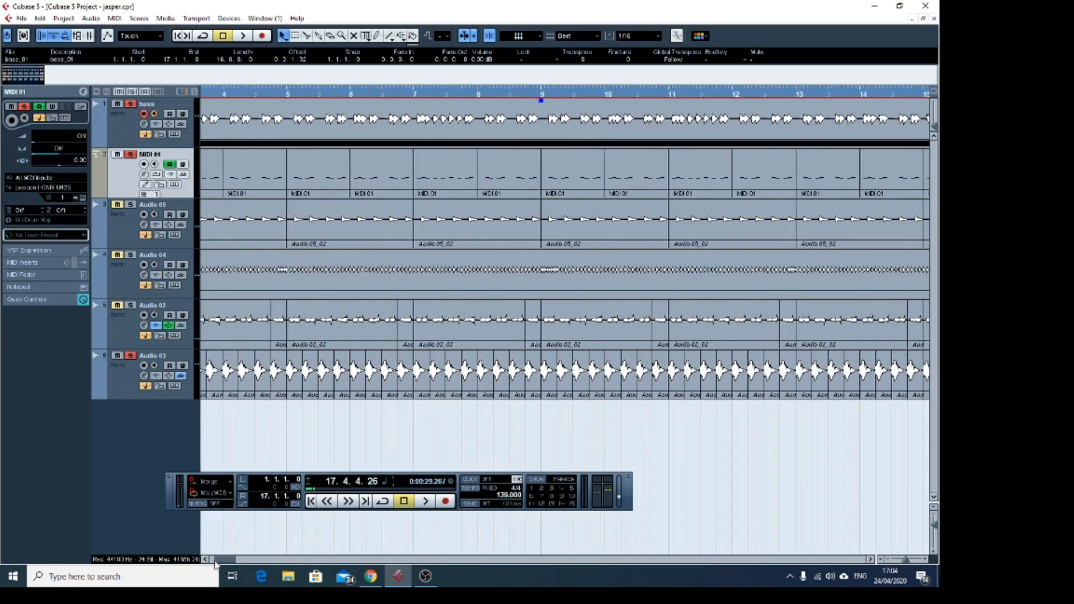
double_click(540, 111)
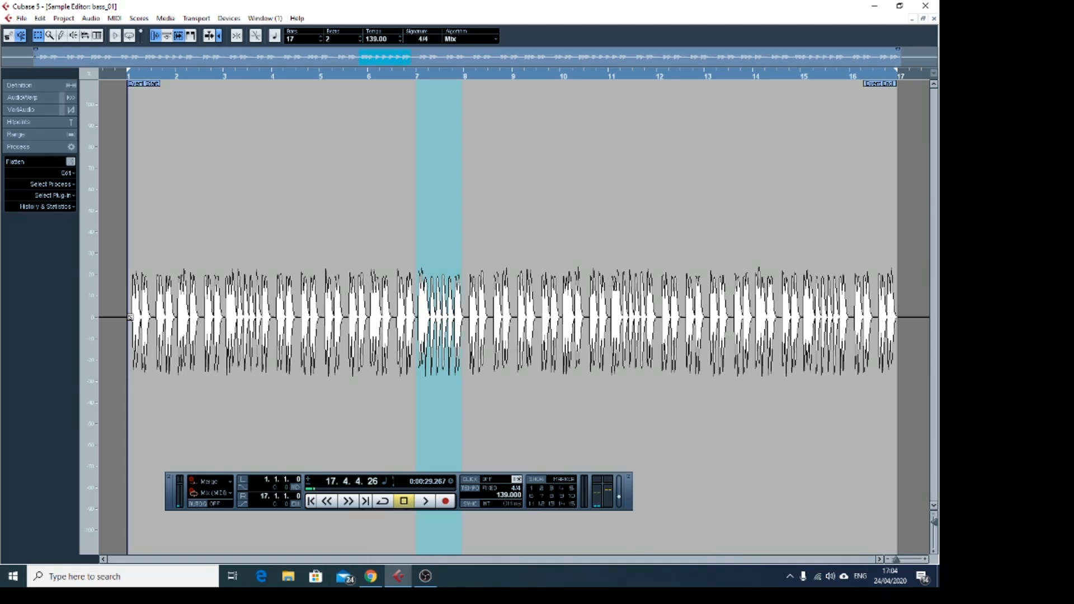
left_click_drag(661, 289, 655, 291)
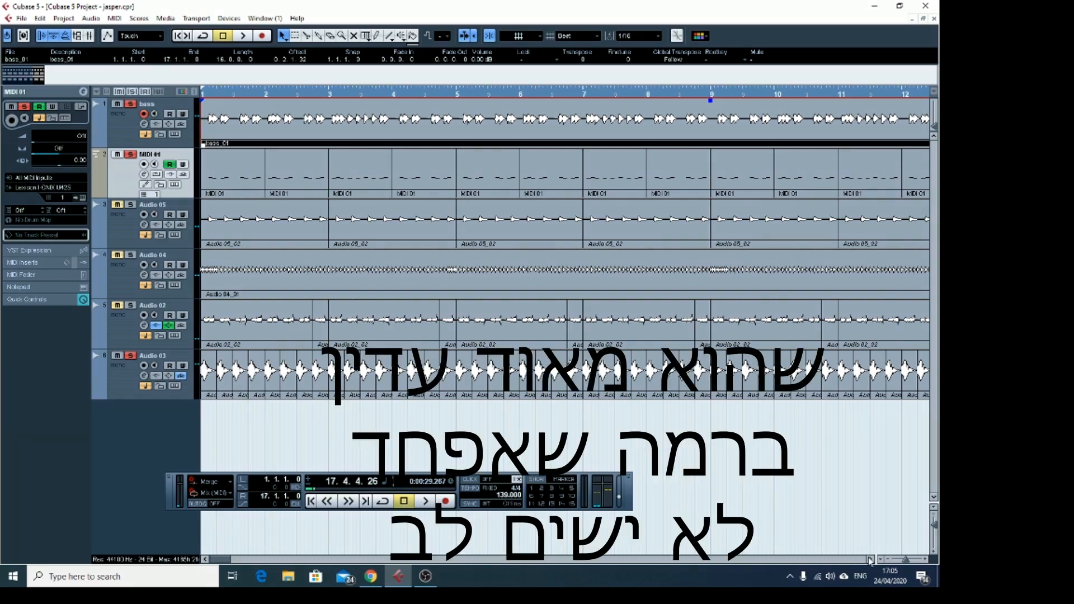
Clear all solos and mutes, play the full mix from the start, mute Audio 02 during playback and stop.
left_click_drag(906, 560, 902, 560)
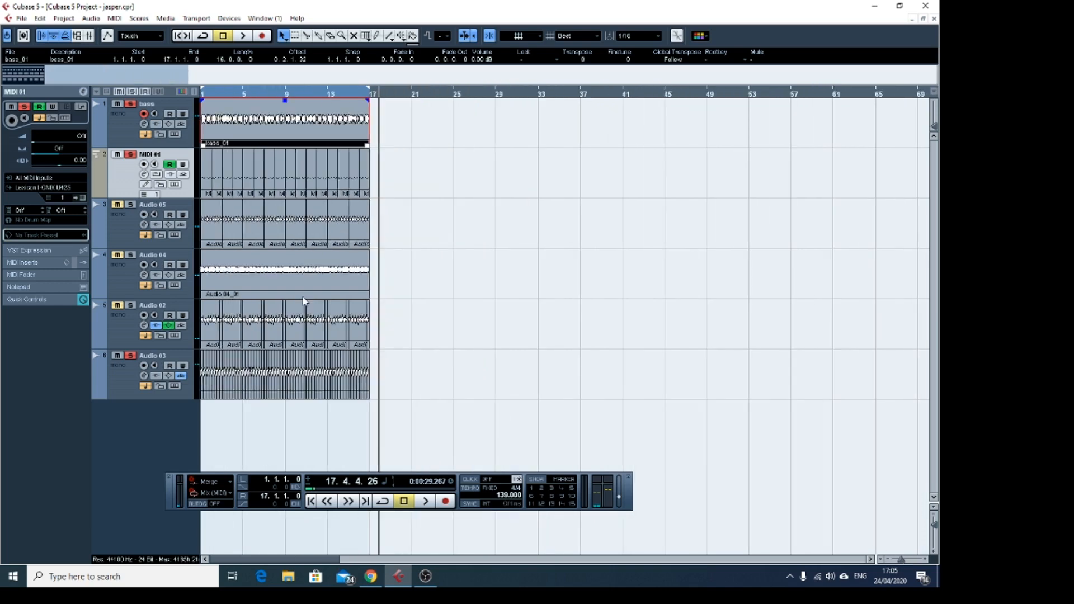
left_click(130, 104)
left_click(179, 39)
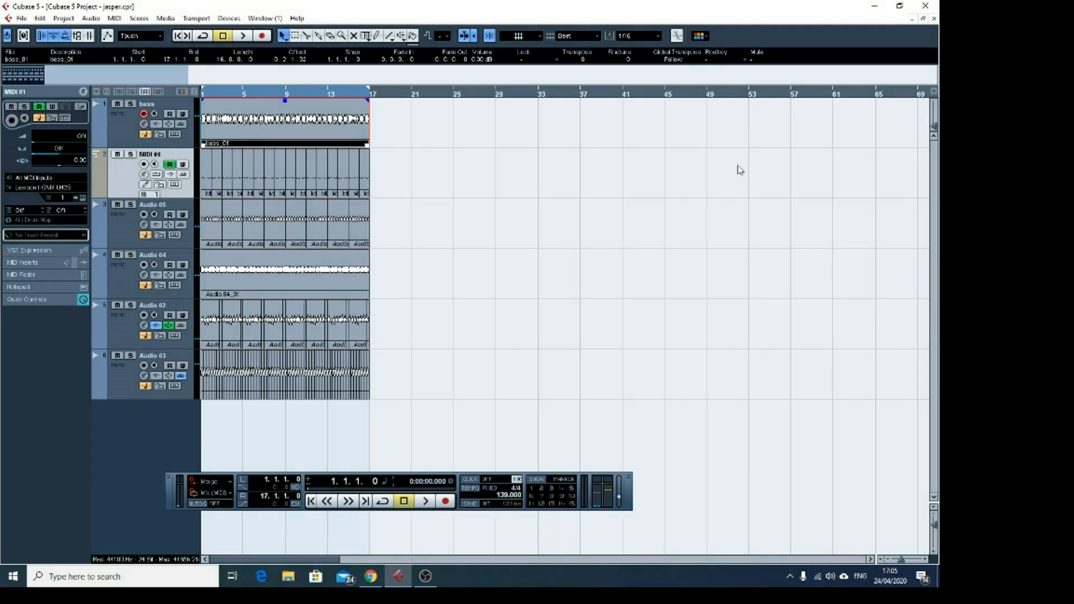
key("space")
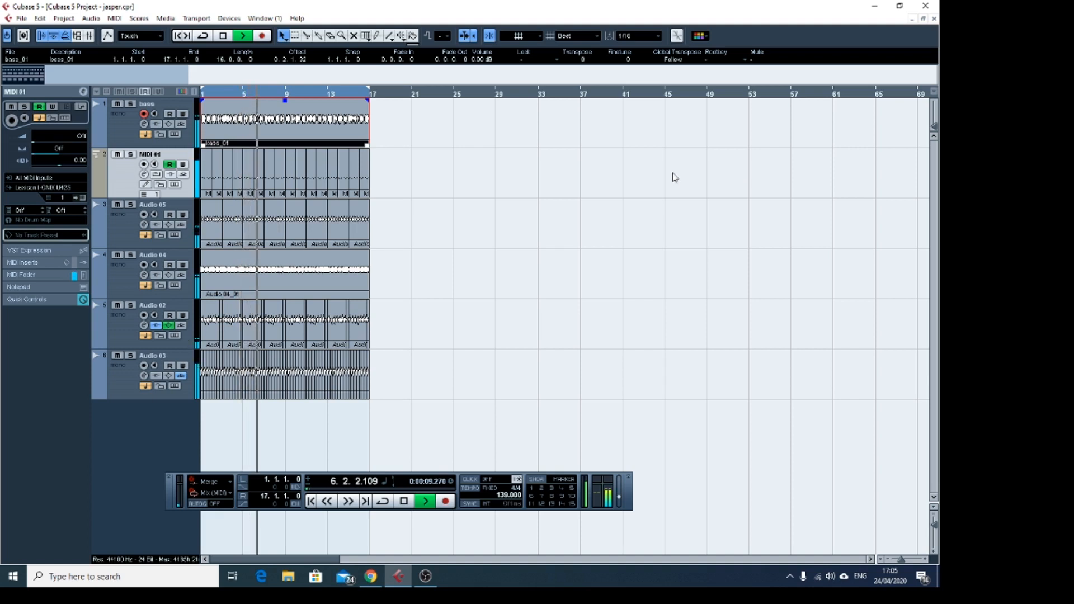
left_click(118, 305)
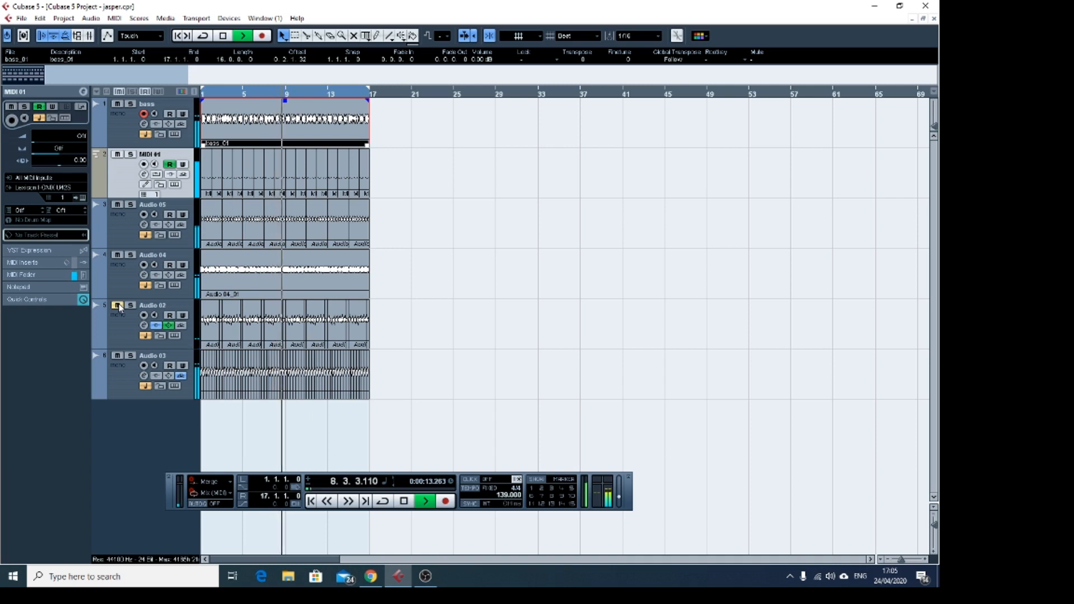
key("space")
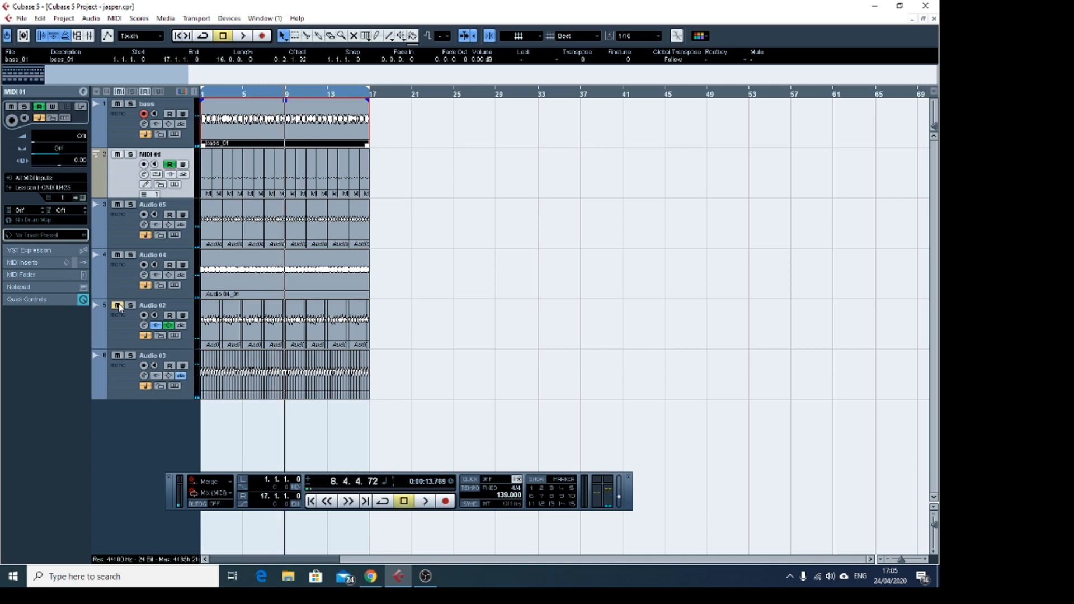